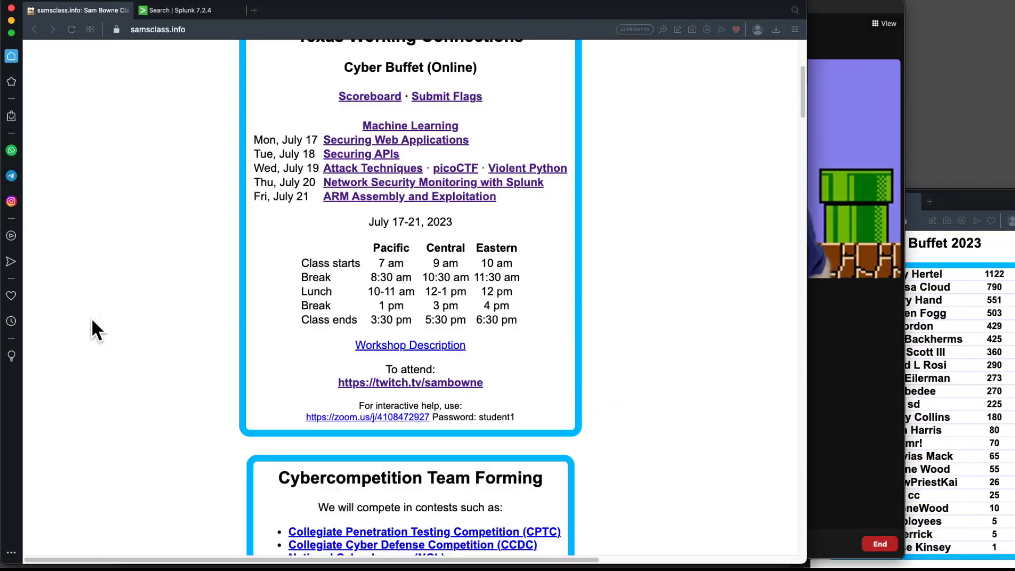
Switch to the Splunk tab, load splunk.samsclass.info/ there, and open the Search & Reporting app
{"action": "left_click", "coordinate": [195, 12]}
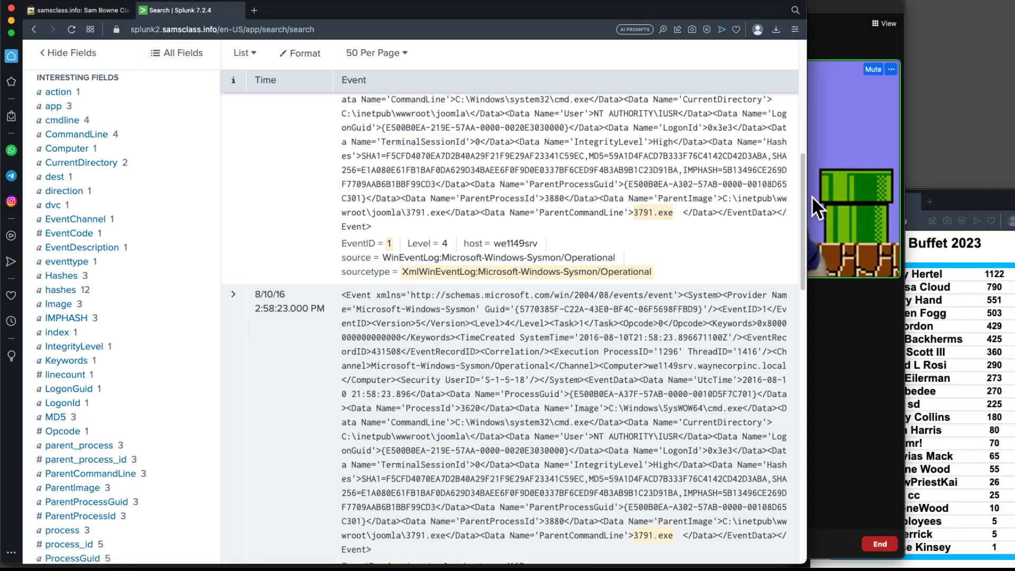
{"action": "left_click_drag", "start_coordinate": [804, 204], "coordinate": [806, 56]}
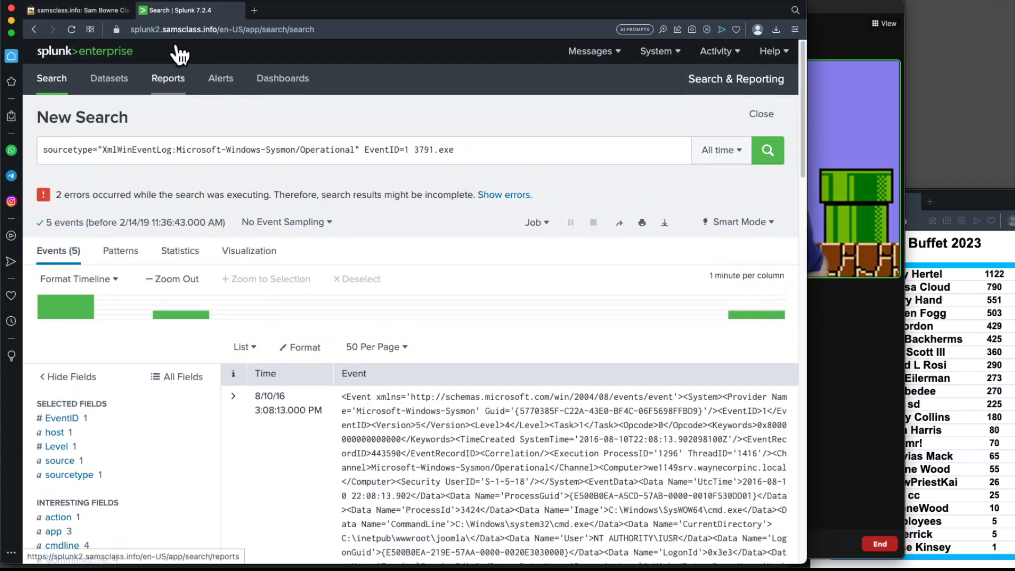
{"action": "key", "text": "super+l"}
{"action": "left_click", "coordinate": [161, 30]}
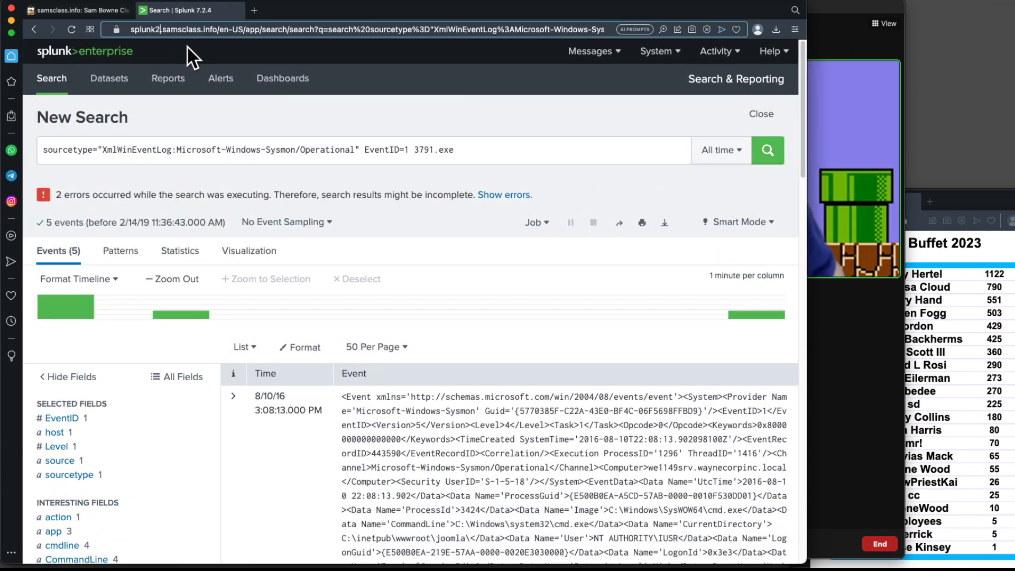
{"action": "key", "text": "BackSpace"}
{"action": "type", "text": "."}
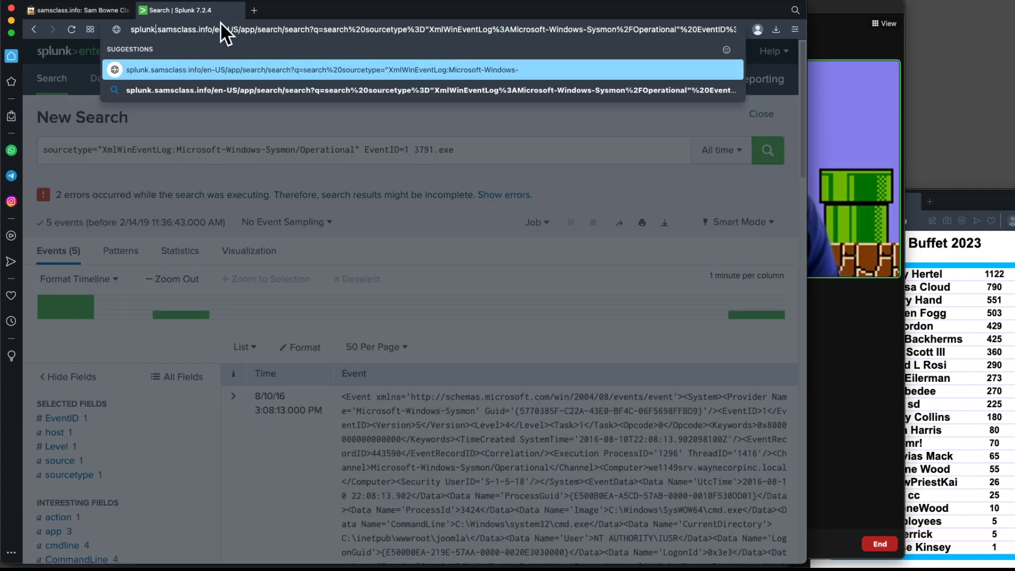
{"action": "key", "text": "super+a"}
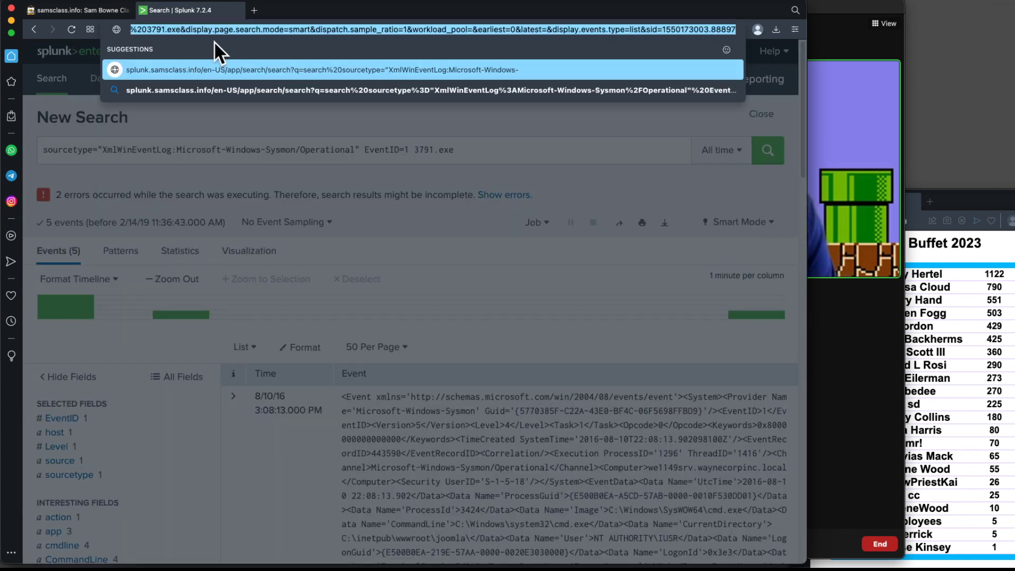
{"action": "type", "text": "splunk.samsclass.info/"}
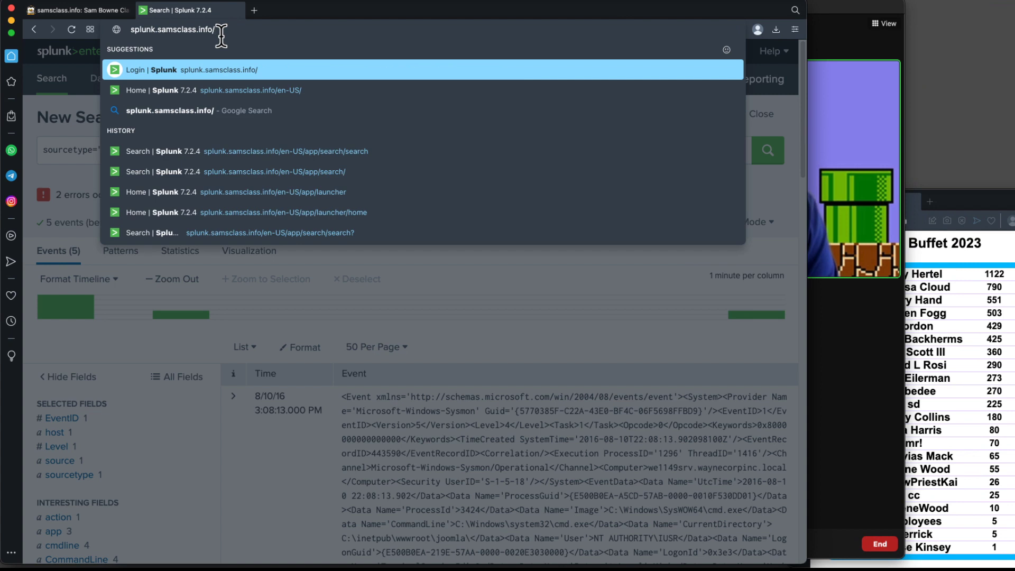
{"action": "key", "text": "Return"}
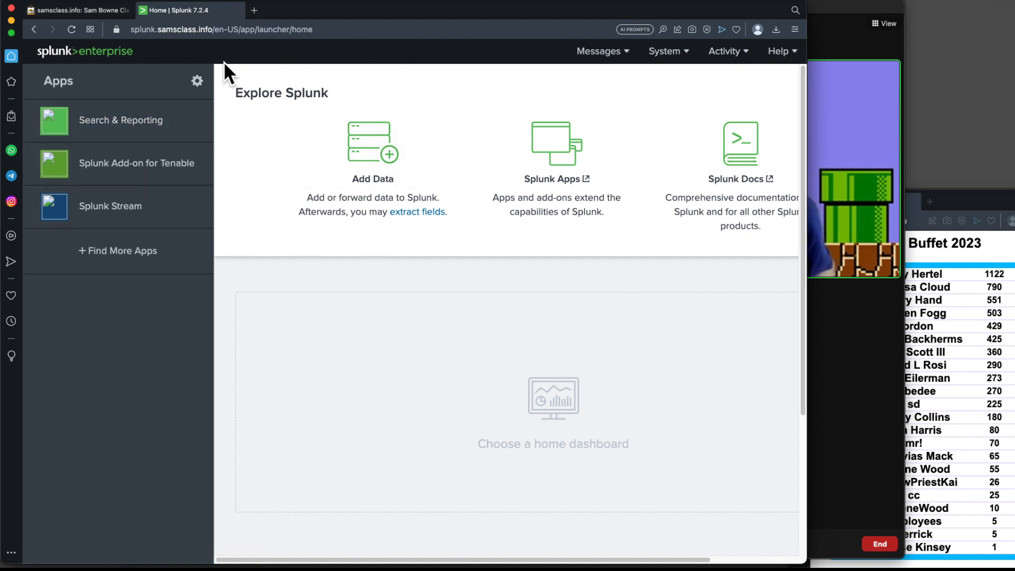
{"action": "left_click", "coordinate": [71, 29]}
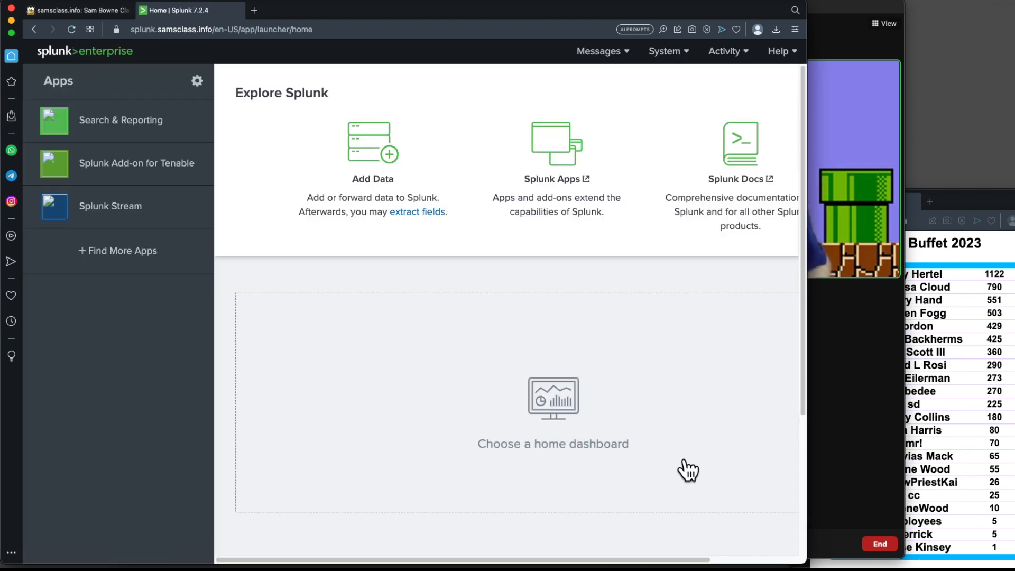
{"action": "left_click", "coordinate": [117, 135]}
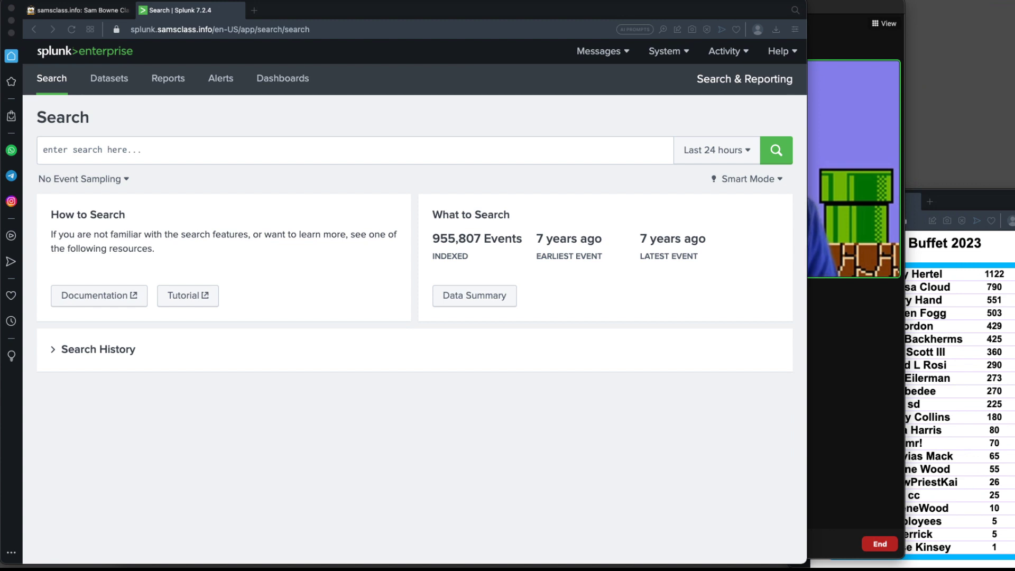
Search all-time events for we8105desk with 1:10 event sampling, and widen the browser window
{"action": "left_click", "coordinate": [167, 151]}
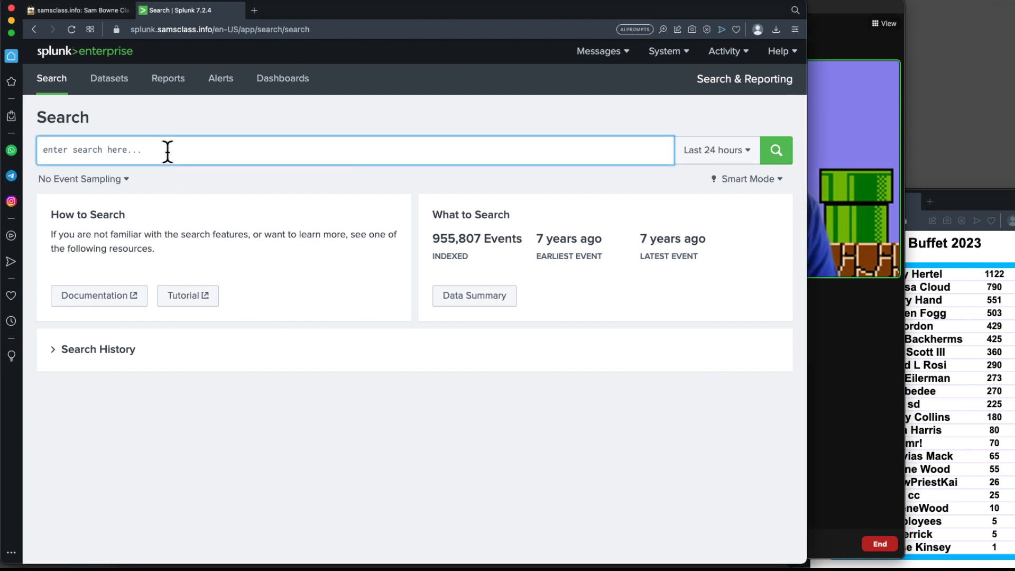
{"action": "type", "text": "we8105desk"}
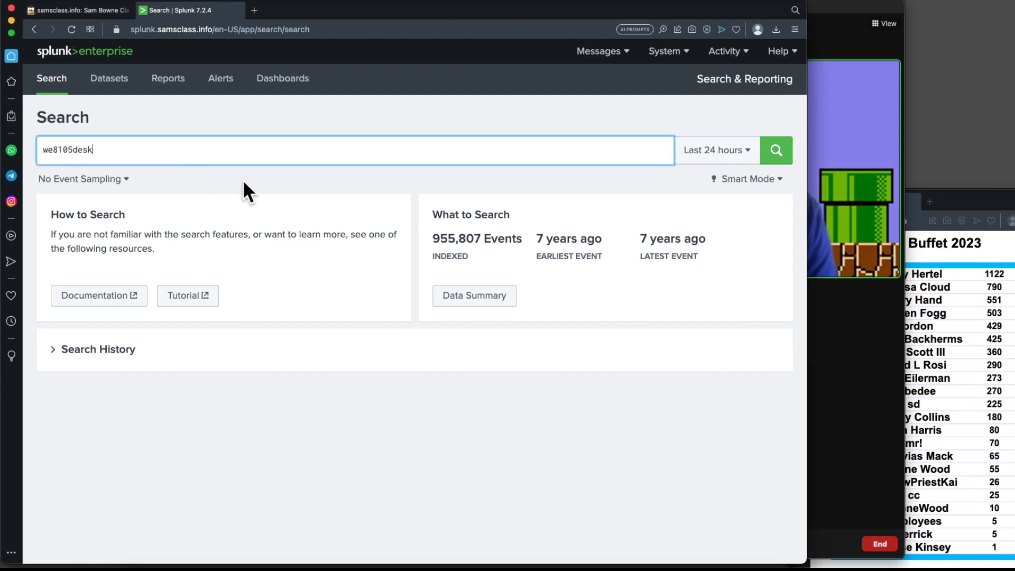
{"action": "left_click", "coordinate": [127, 183]}
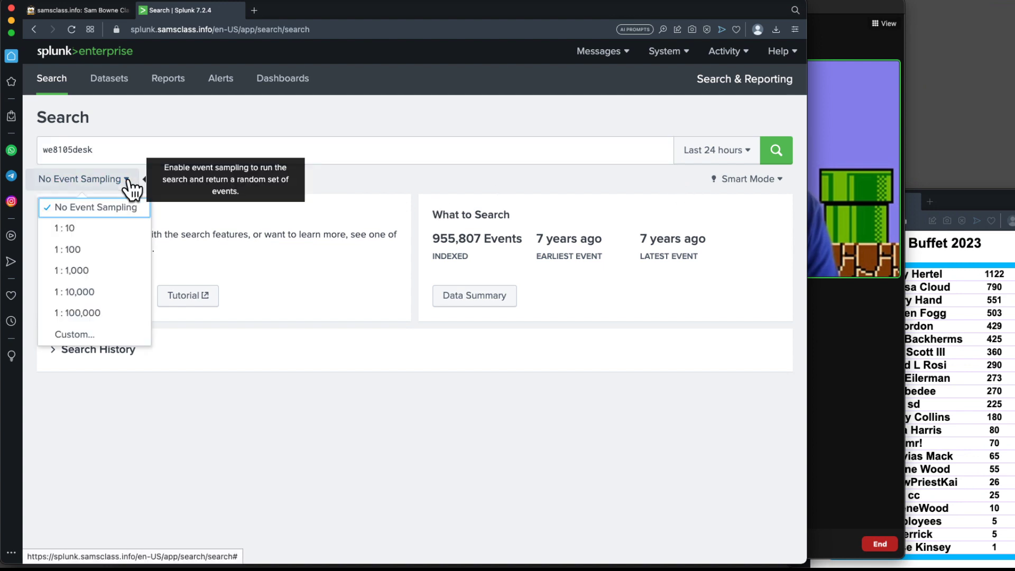
{"action": "left_click", "coordinate": [106, 235]}
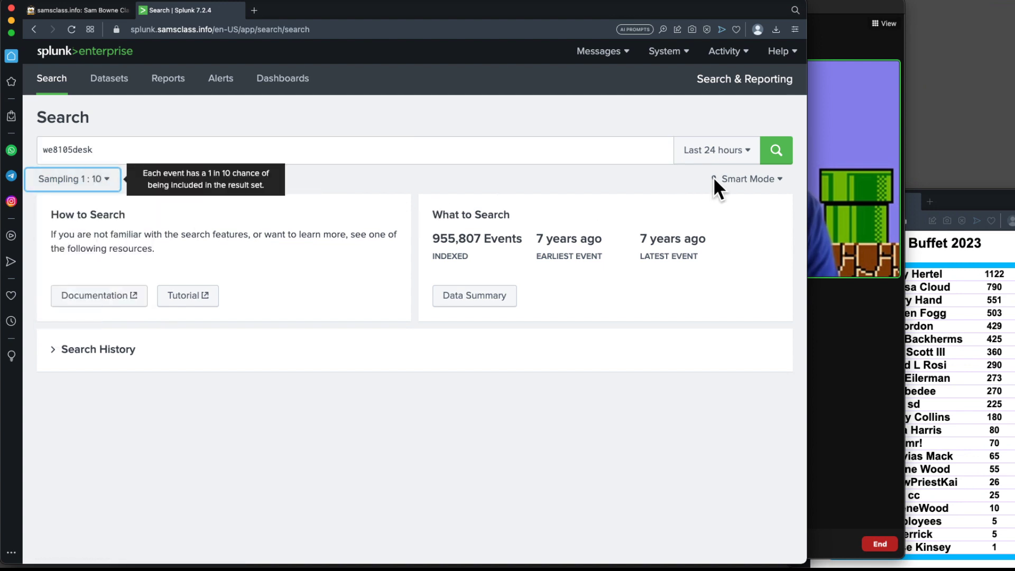
{"action": "left_click", "coordinate": [732, 156]}
{"action": "left_click", "coordinate": [678, 164]}
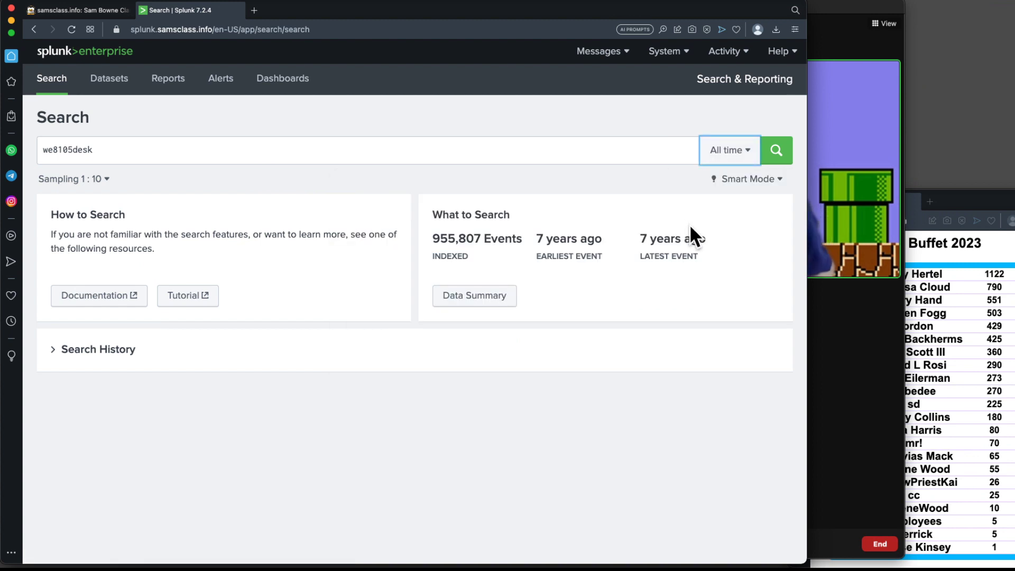
{"action": "left_click", "coordinate": [774, 158]}
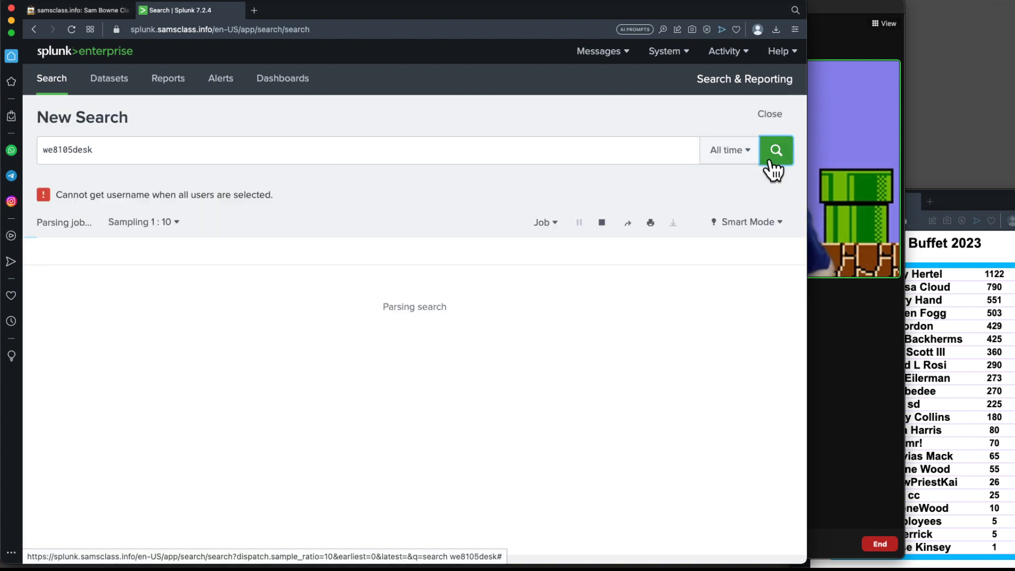
{"action": "left_click_drag", "start_coordinate": [804, 558], "coordinate": [947, 549]}
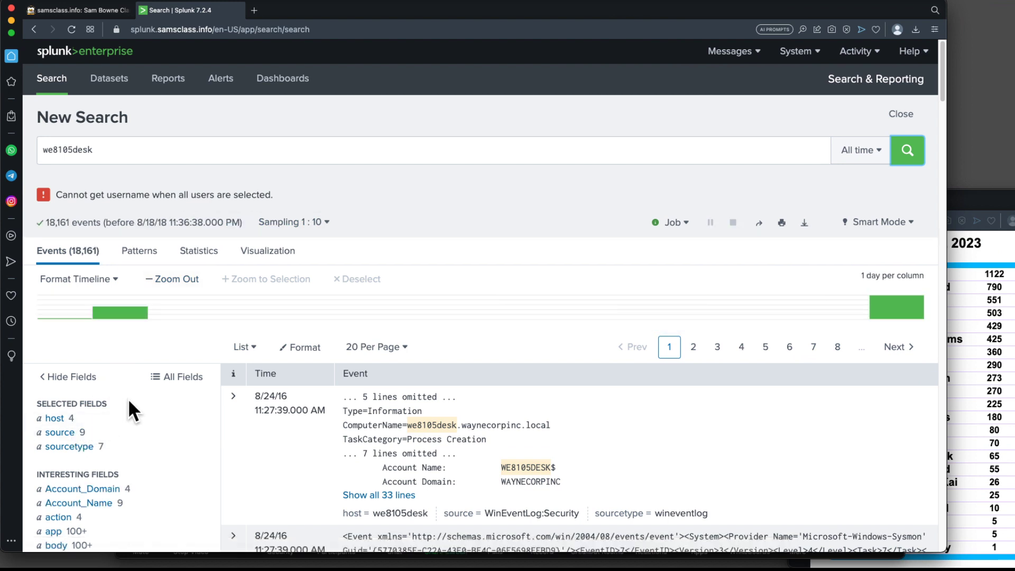
Restrict the we8105desk search to the source stream:ldap and switch it to No Event Sampling
{"action": "scroll", "coordinate": [129, 407], "scroll_direction": "down", "scroll_amount": 1}
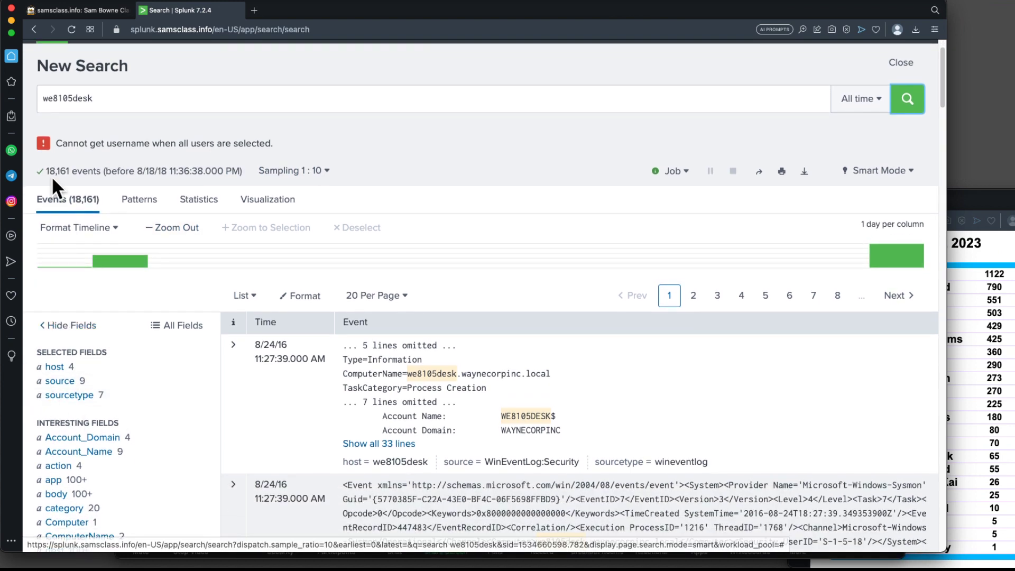
{"action": "left_click", "coordinate": [60, 380]}
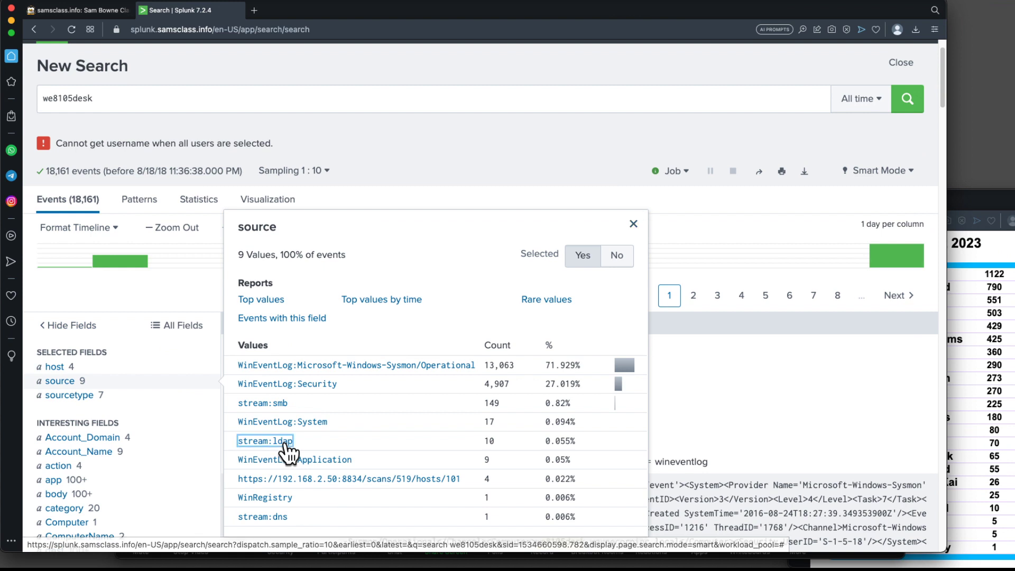
{"action": "left_click", "coordinate": [285, 442]}
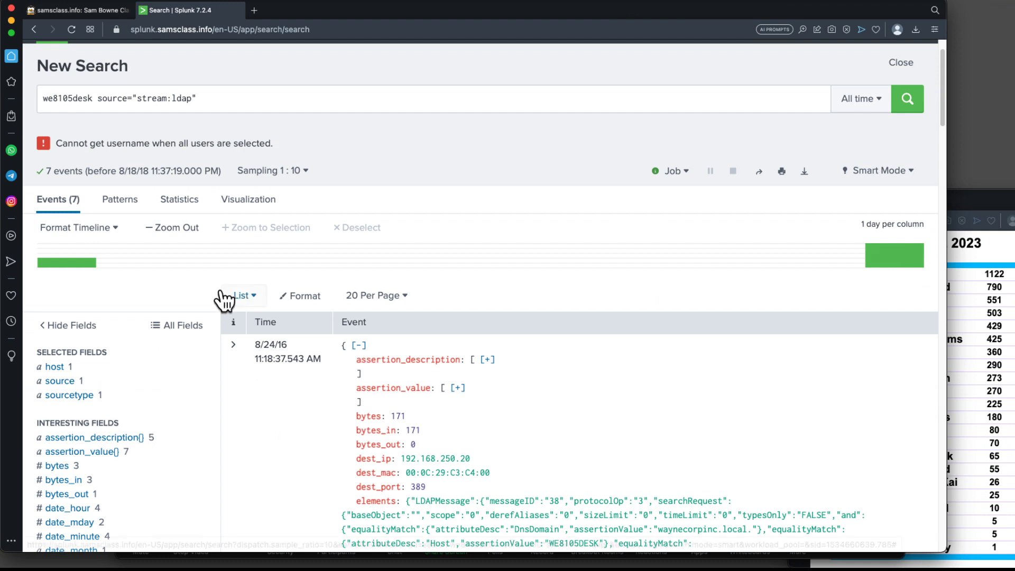
{"action": "left_click", "coordinate": [266, 174]}
{"action": "left_click", "coordinate": [266, 197]}
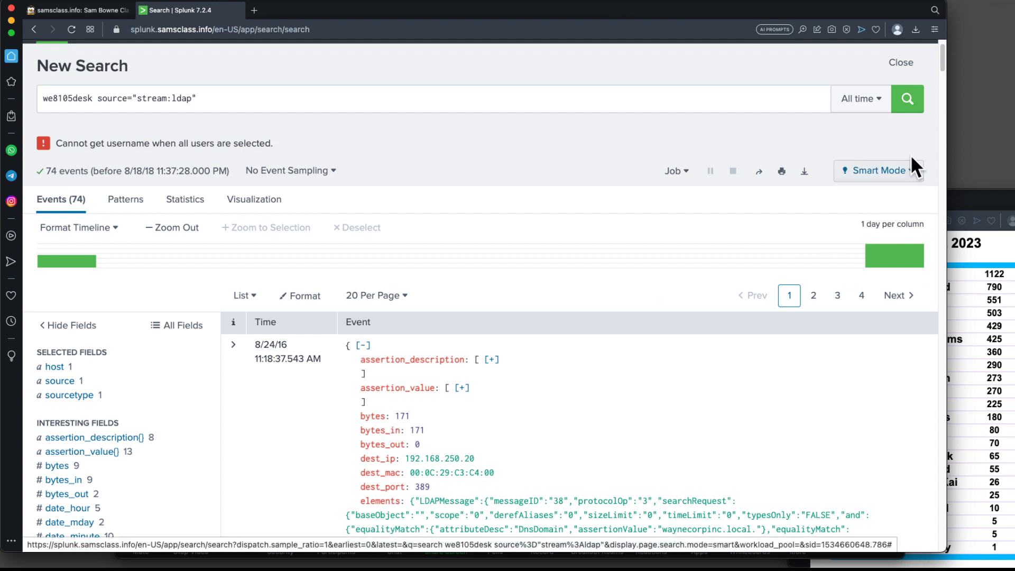
Choose a Between date range for the search and set its start date to 08/24/2016
{"action": "left_click", "coordinate": [880, 101]}
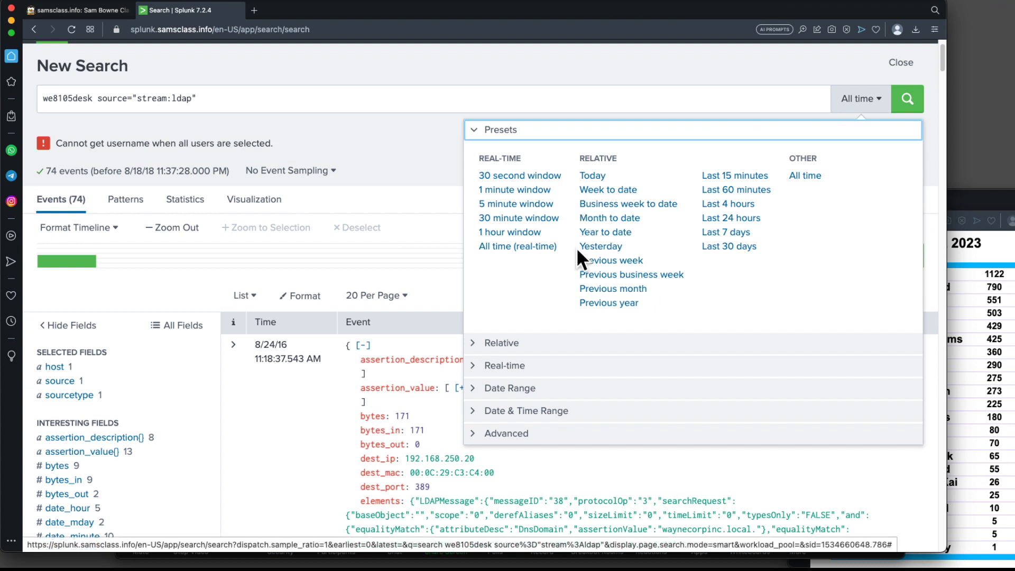
{"action": "left_click", "coordinate": [474, 390]}
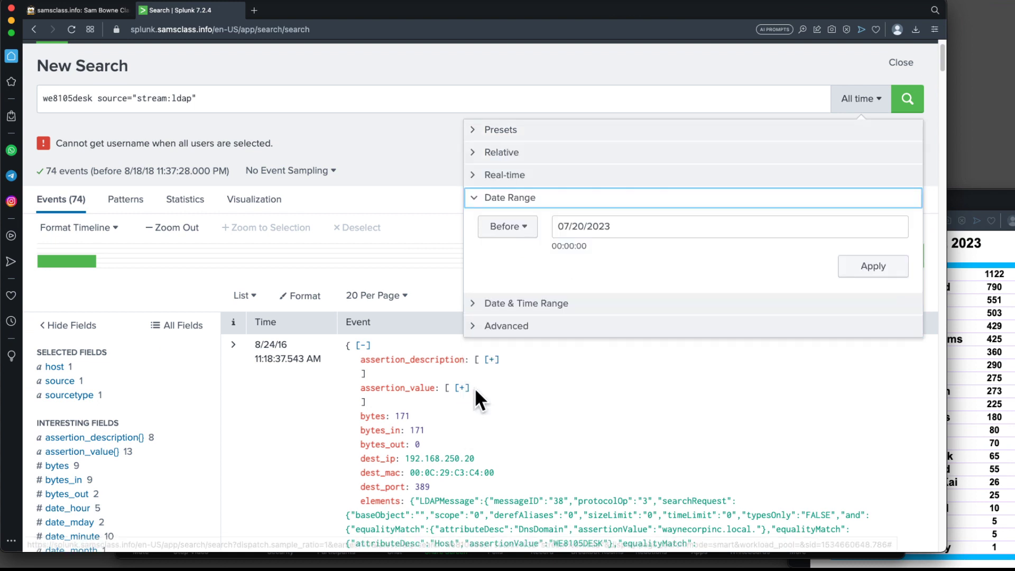
{"action": "left_click", "coordinate": [531, 228]}
{"action": "left_click", "coordinate": [514, 255]}
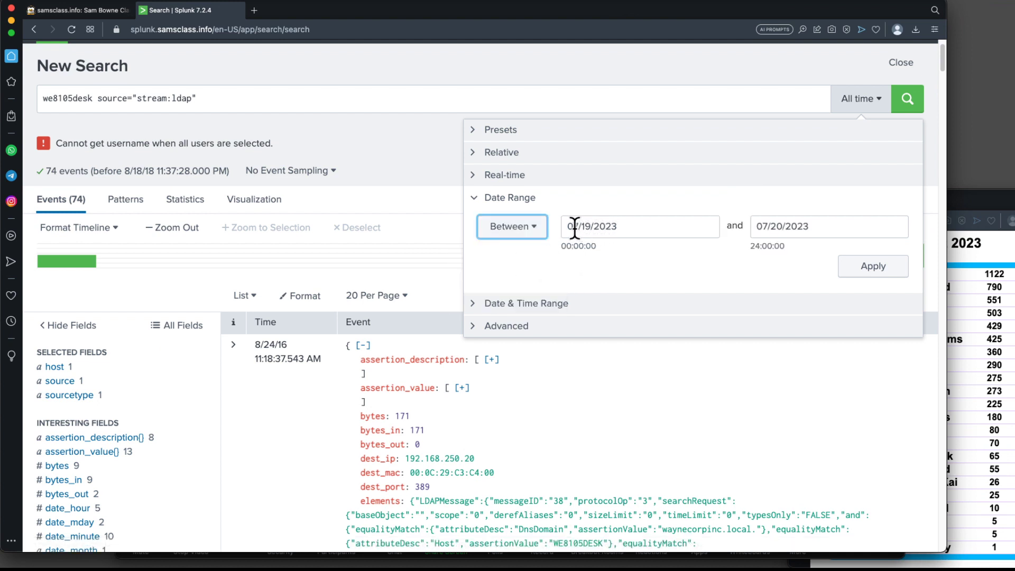
{"action": "left_click_drag", "start_coordinate": [568, 227], "coordinate": [591, 228]}
{"action": "type", "text": "8"}
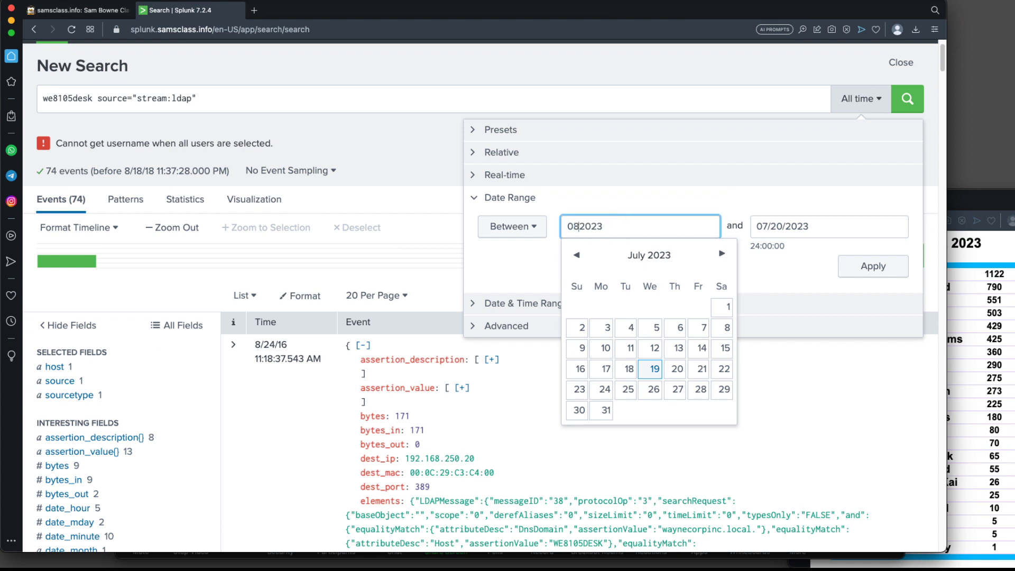
{"action": "type", "text": "/24/20"}
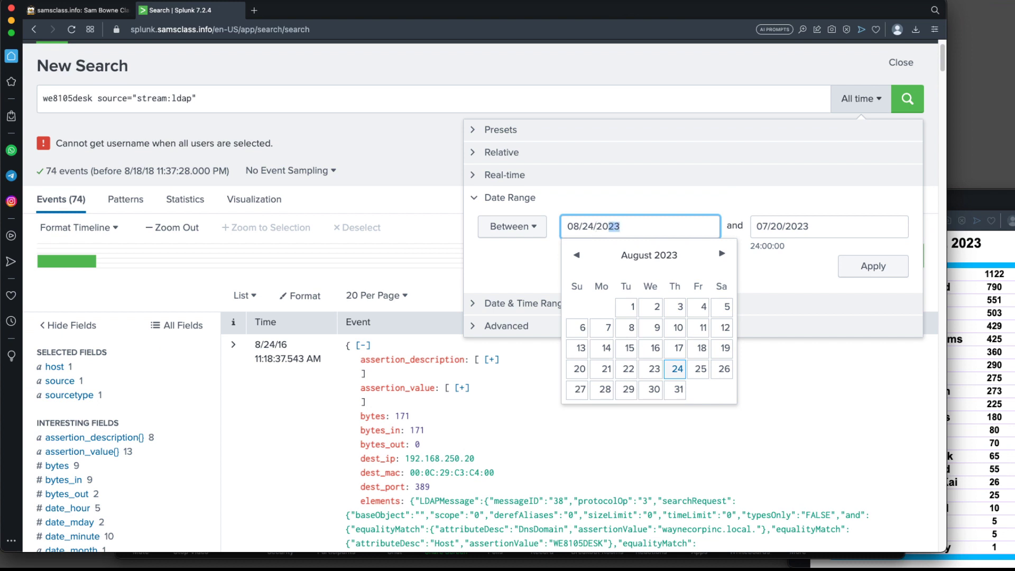
{"action": "type", "text": "16"}
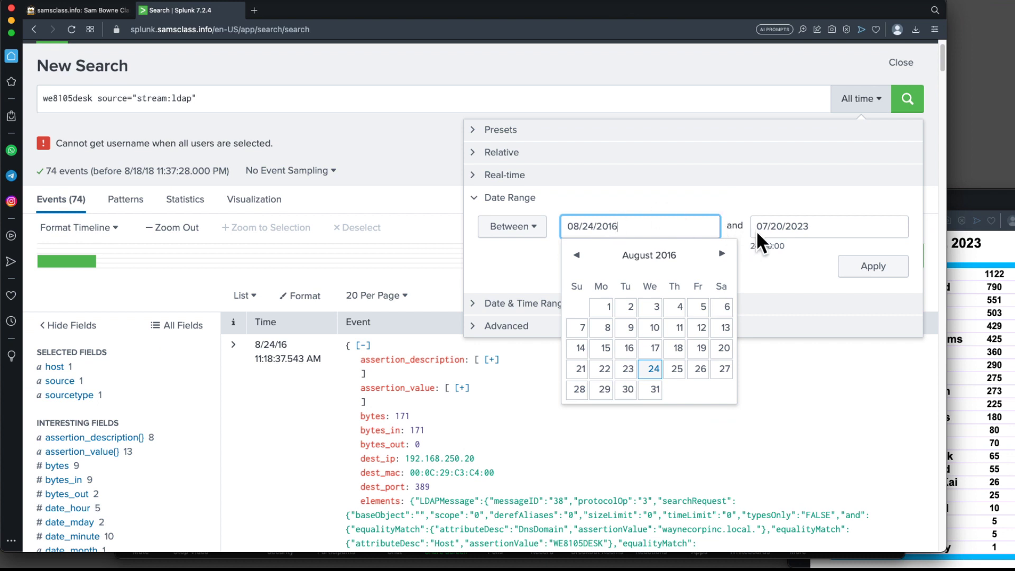
Set the date range's end date to 08/24/2016 and apply the range to the search
{"action": "left_click", "coordinate": [815, 228]}
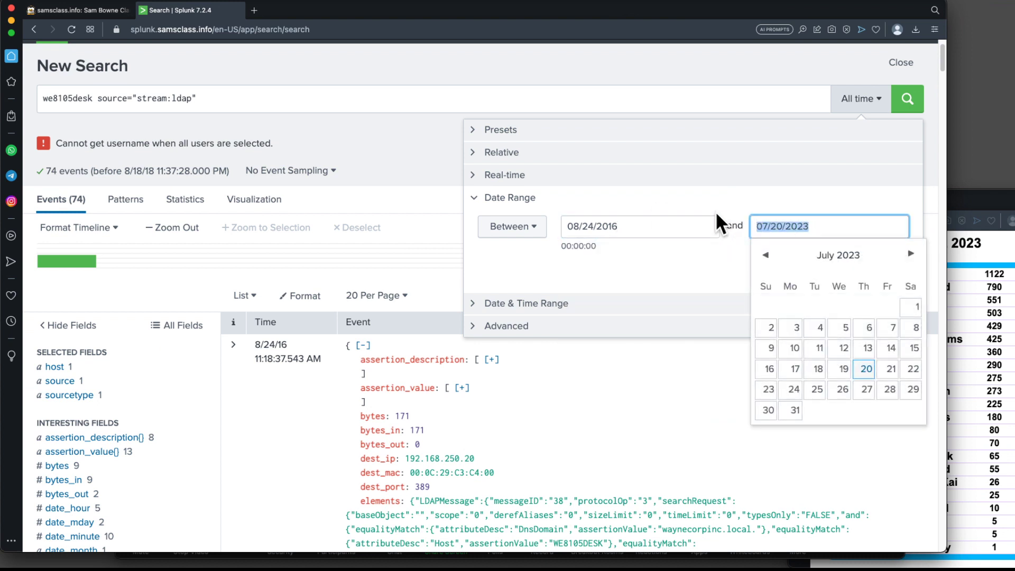
{"action": "type", "text": "08/25/2016"}
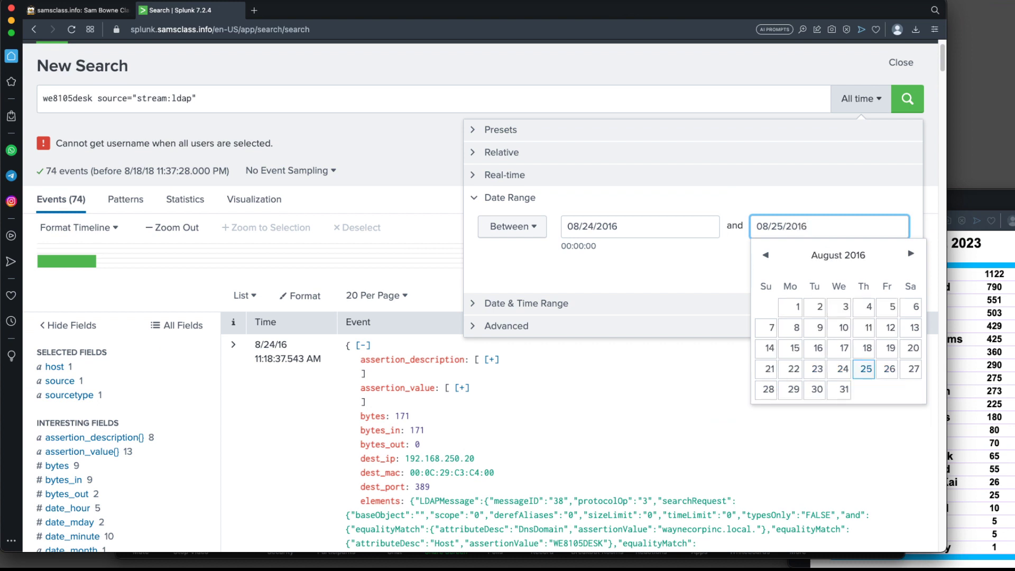
{"action": "key", "text": "Tab"}
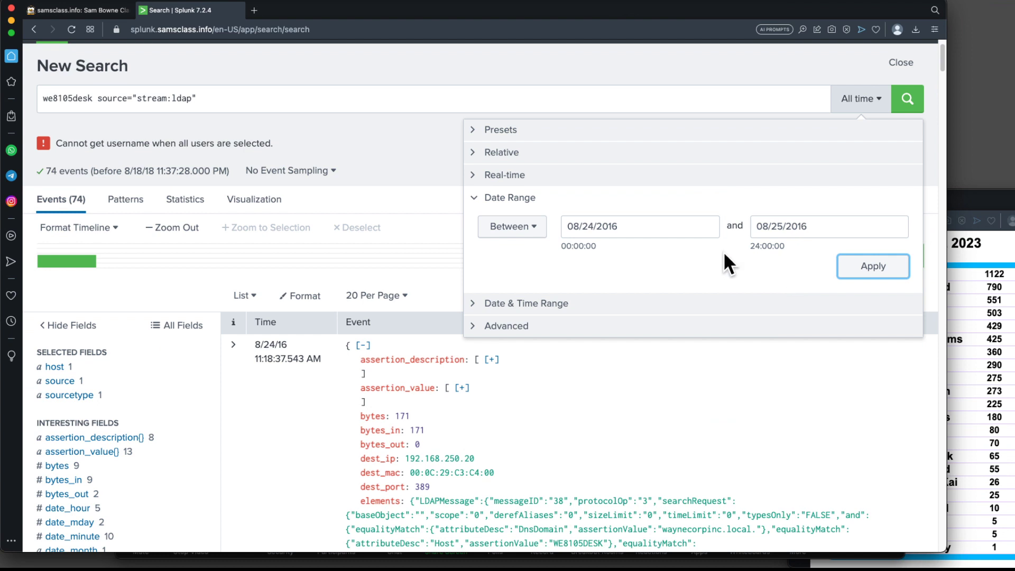
{"action": "left_click", "coordinate": [782, 228]}
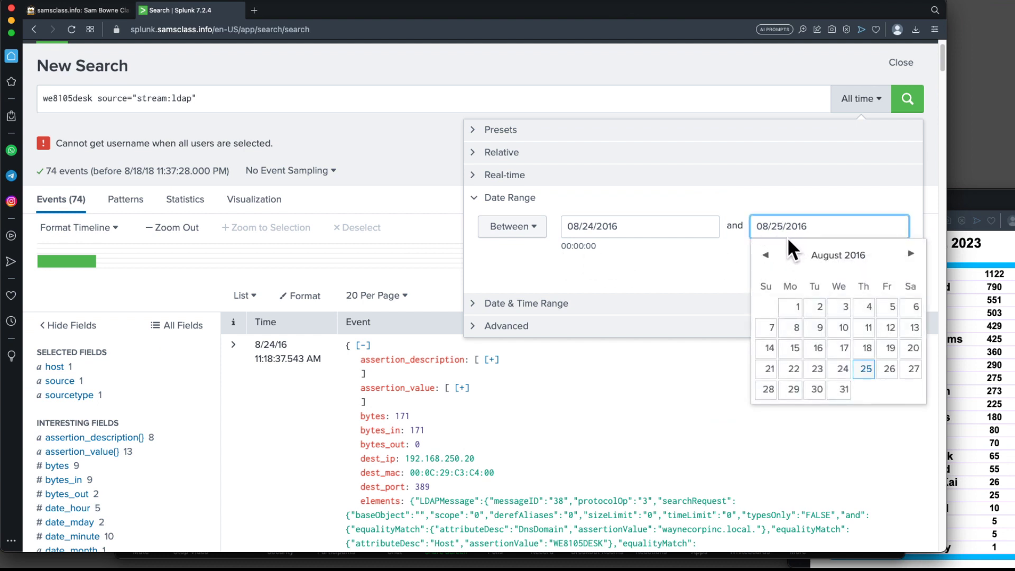
{"action": "key", "text": "BackSpace"}
{"action": "type", "text": "4"}
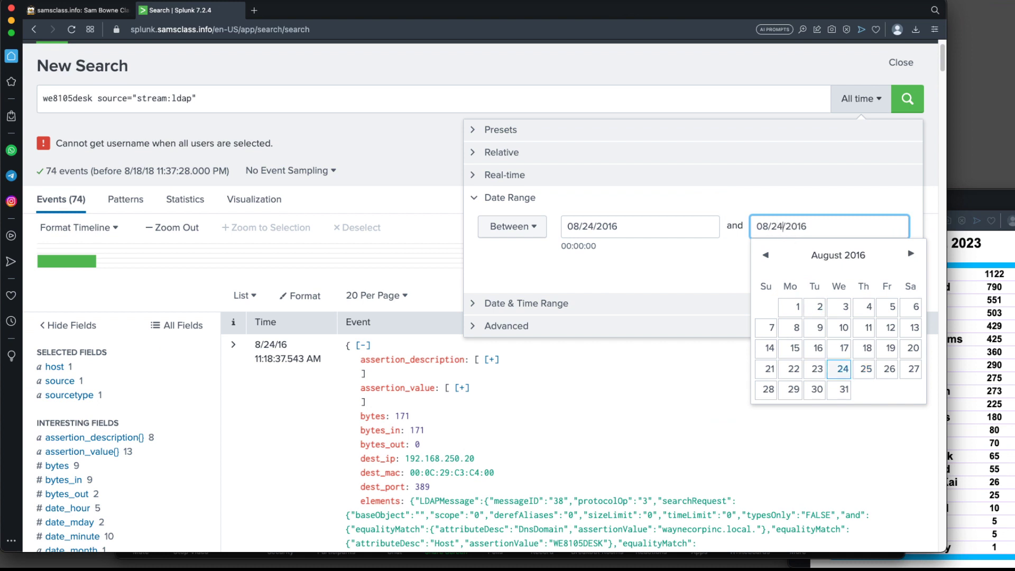
{"action": "key", "text": "Tab"}
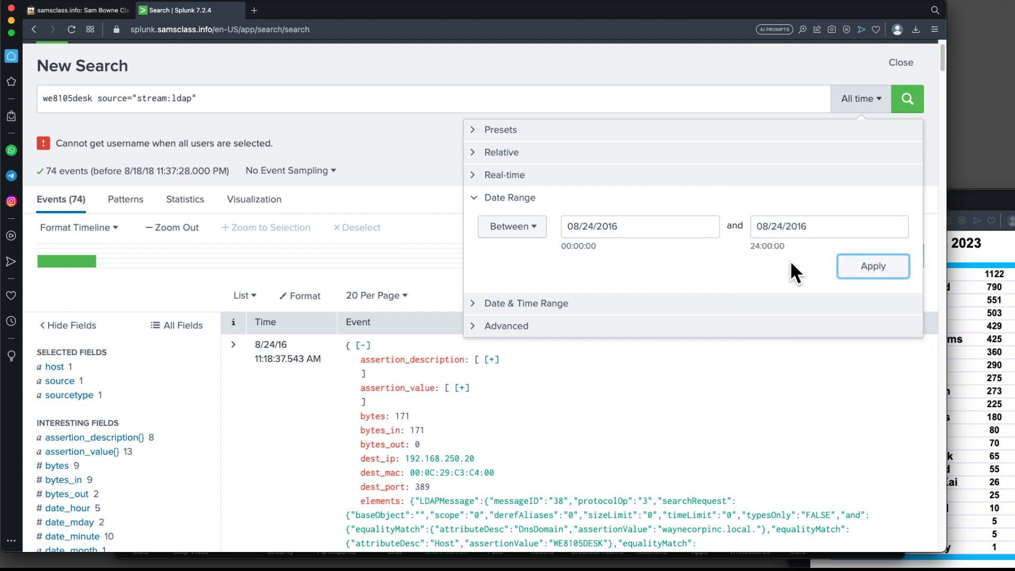
{"action": "left_click", "coordinate": [863, 269]}
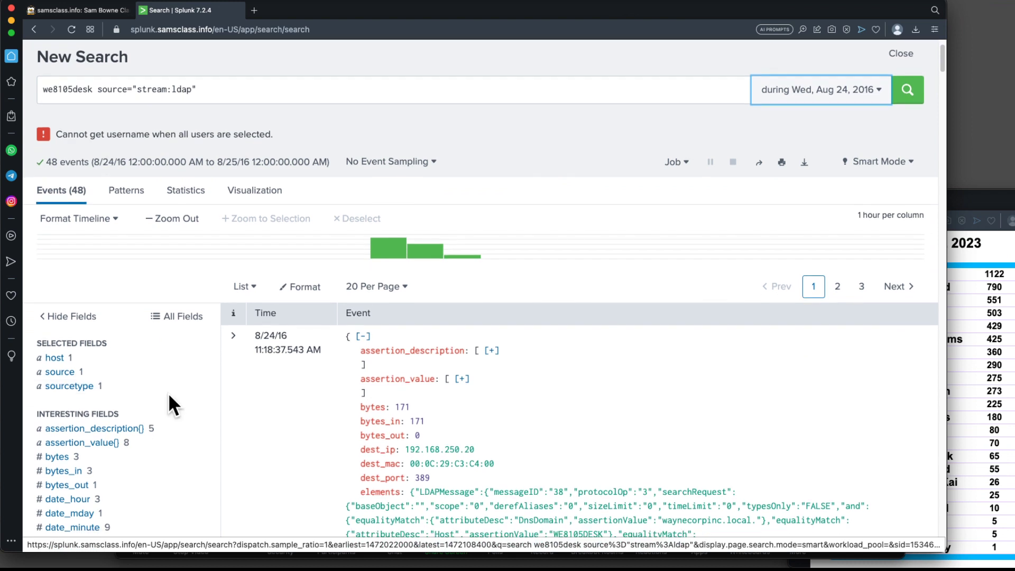
Examine the values of the dest_ip field for the filtered LDAP events
{"action": "scroll", "coordinate": [166, 403], "scroll_direction": "down", "scroll_amount": 5}
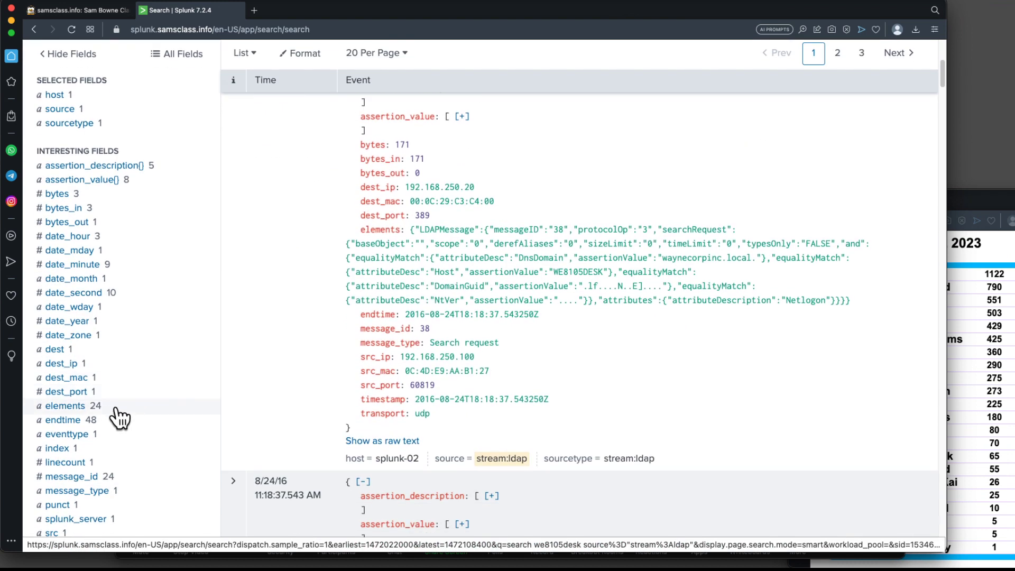
{"action": "left_click", "coordinate": [62, 363]}
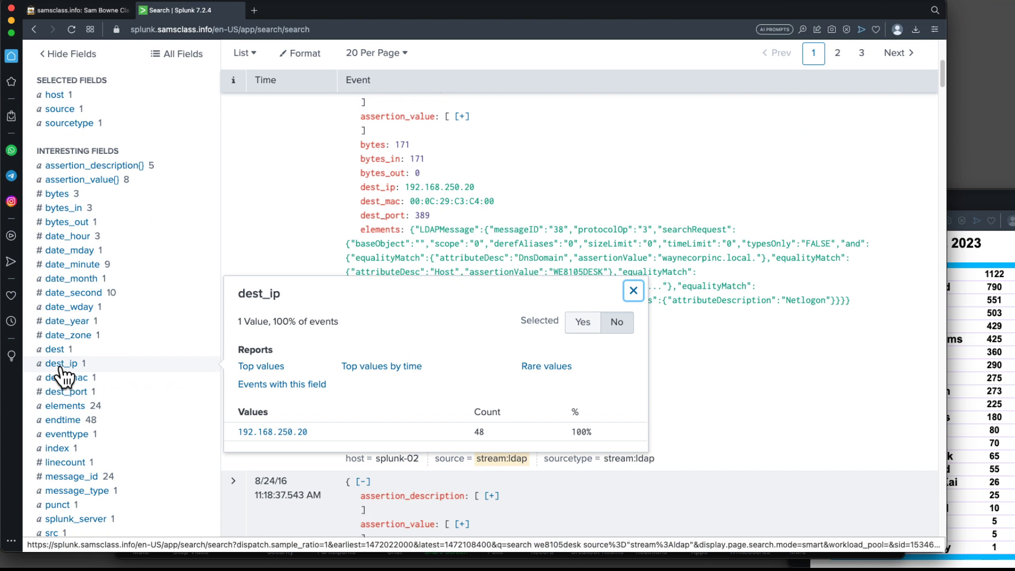
Show the values of the src_ip field for the LDAP events and copy the source address 192.168.250.100
{"action": "left_click", "coordinate": [60, 367]}
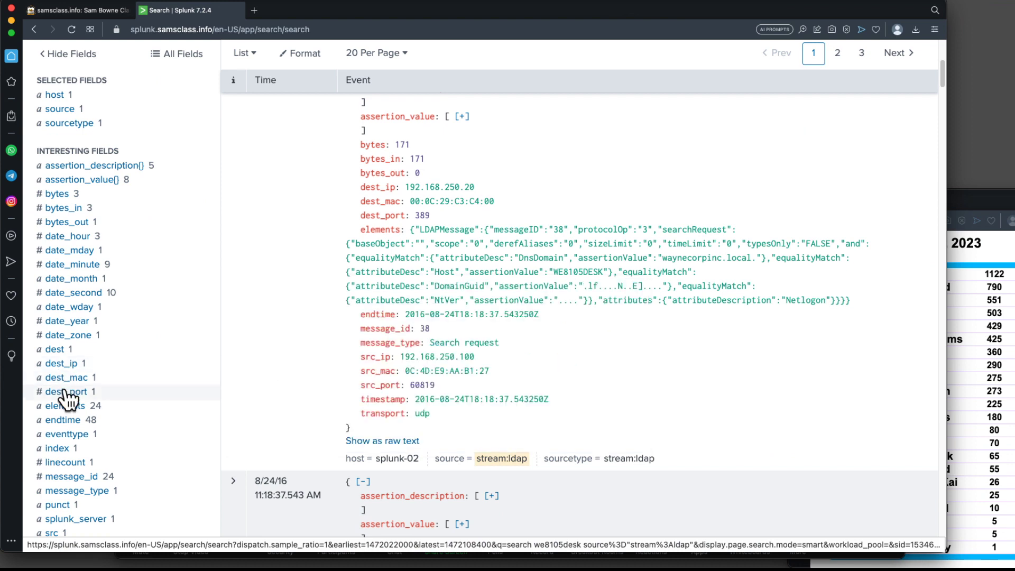
{"action": "scroll", "coordinate": [71, 428], "scroll_direction": "down", "scroll_amount": 3}
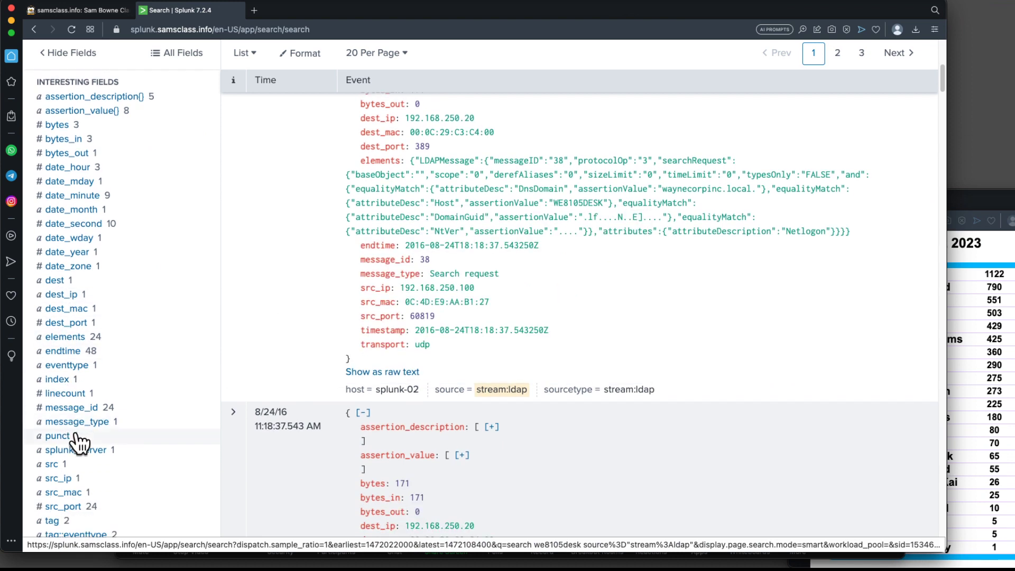
{"action": "left_click", "coordinate": [60, 481]}
{"action": "left_click", "coordinate": [60, 482]}
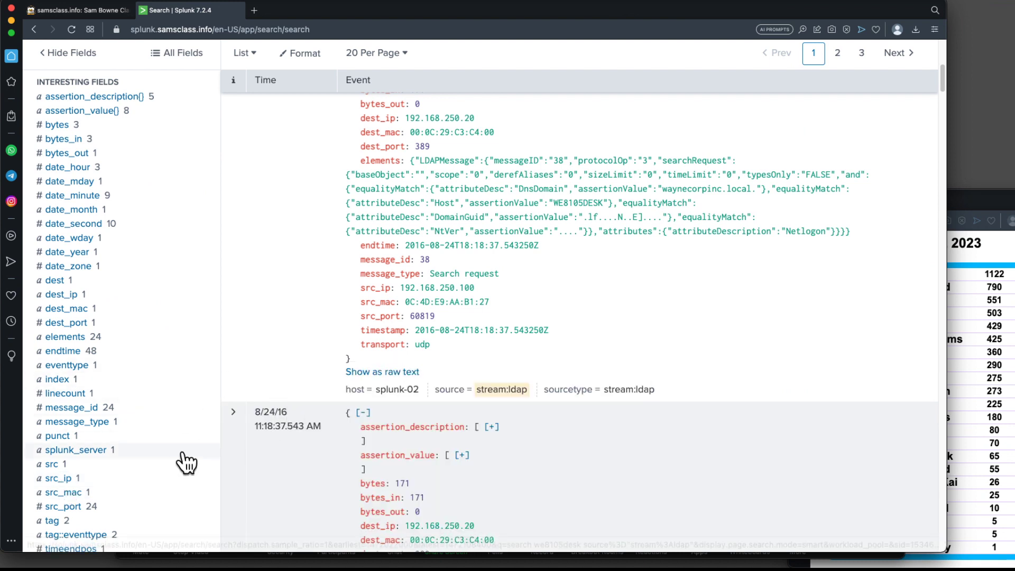
{"action": "left_click", "coordinate": [61, 481]}
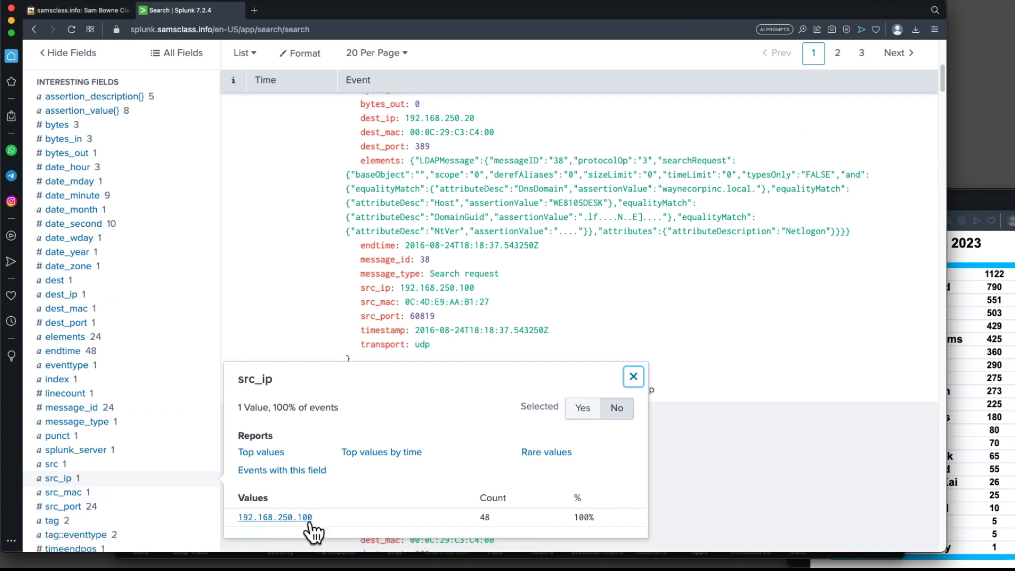
{"action": "left_click_drag", "start_coordinate": [317, 517], "coordinate": [237, 516]}
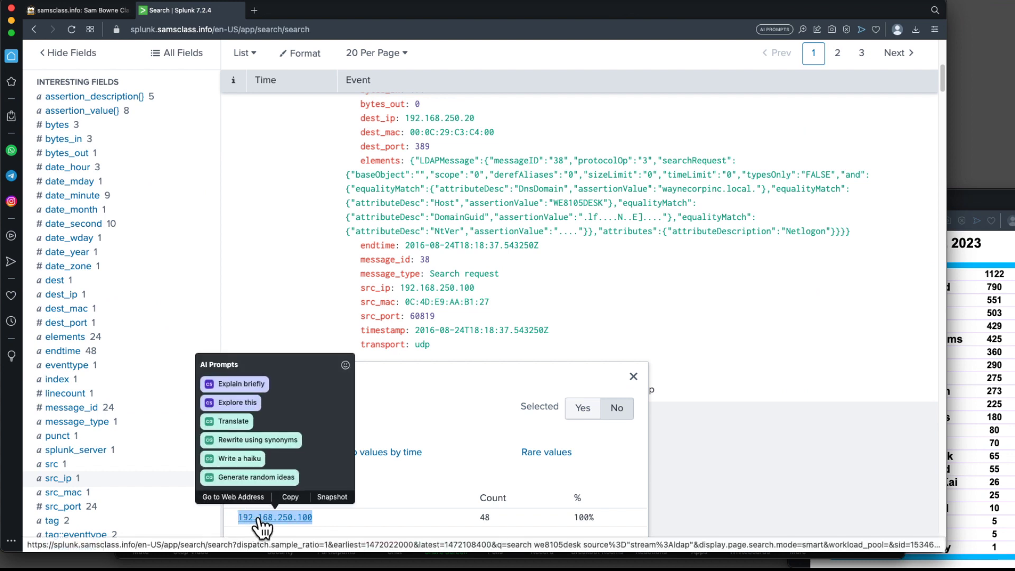
{"action": "left_click", "coordinate": [290, 496]}
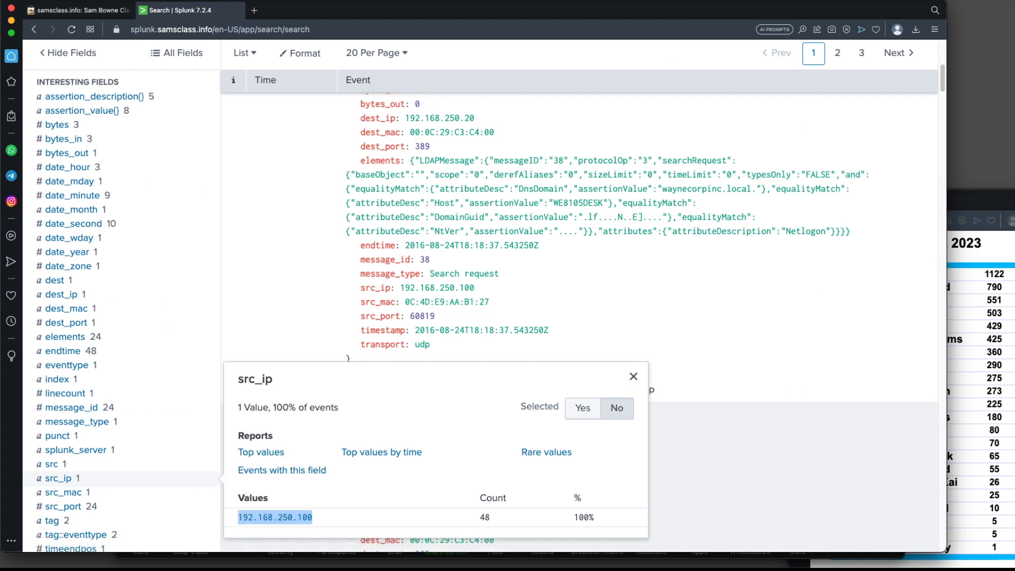
{"action": "key", "text": "super+Tab"}
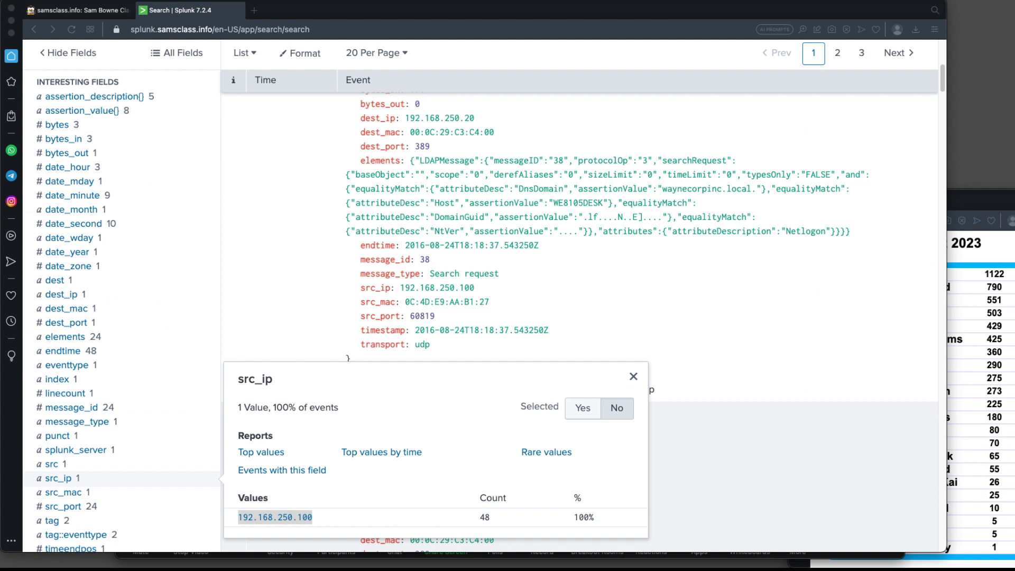
{"action": "left_click", "coordinate": [239, 350]}
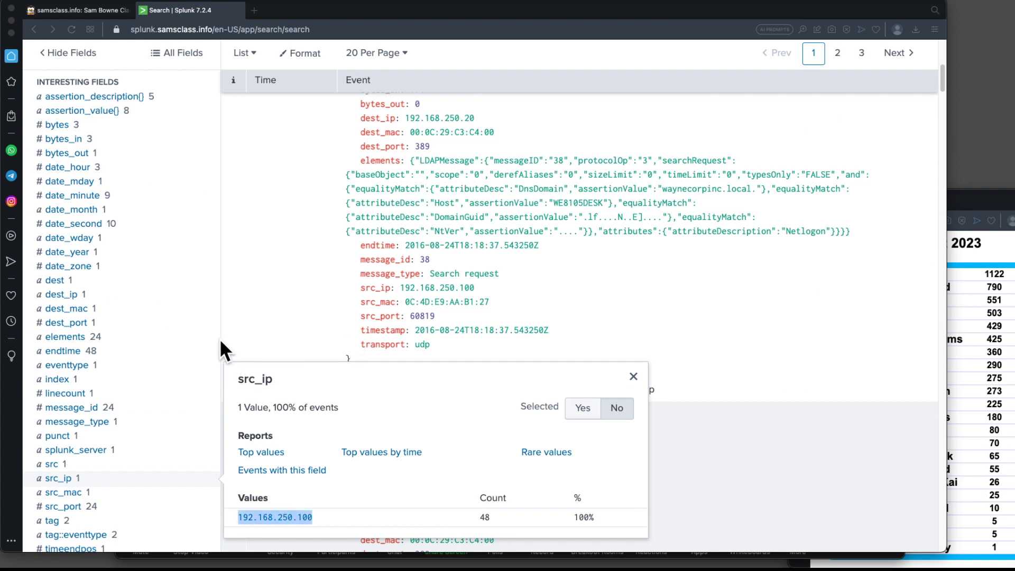
Recheck the dest_ip field's values for the same LDAP events and close the field summary
{"action": "left_click", "coordinate": [64, 301]}
{"action": "left_click", "coordinate": [64, 300]}
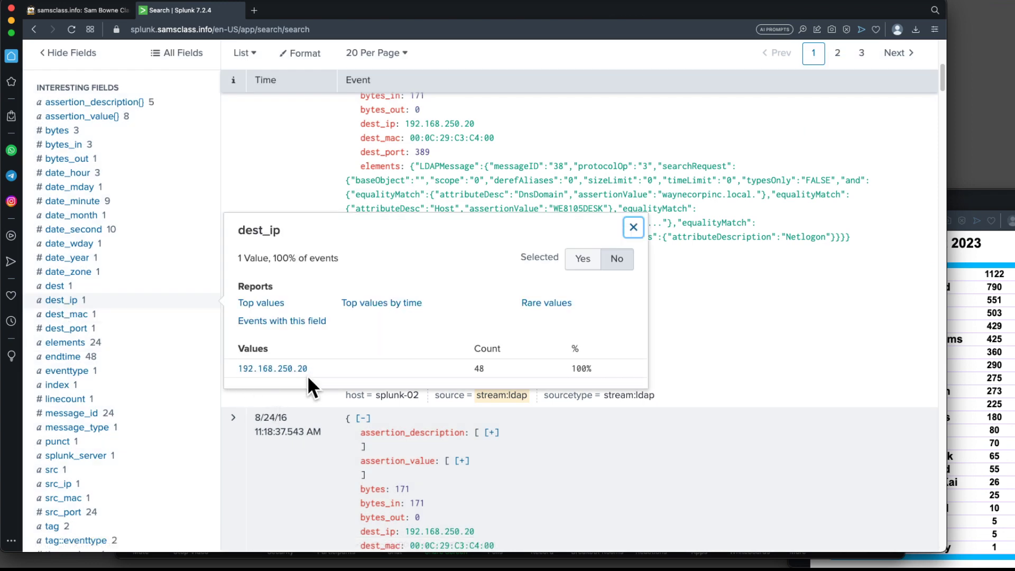
{"action": "left_click", "coordinate": [633, 228]}
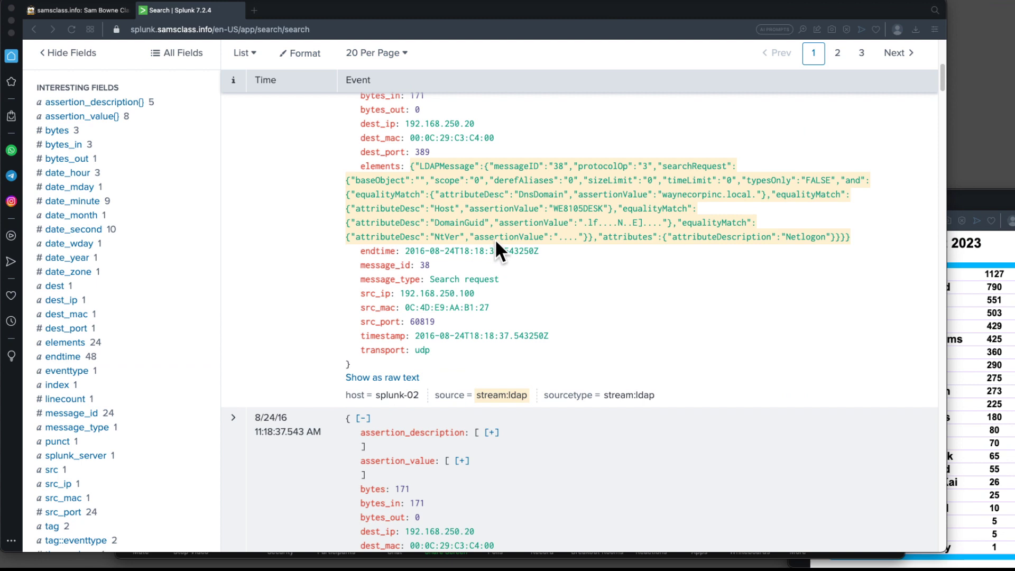
Replace the search query with Cerber and run it over the All time range
{"action": "scroll", "coordinate": [328, 216], "scroll_direction": "up", "scroll_amount": 7}
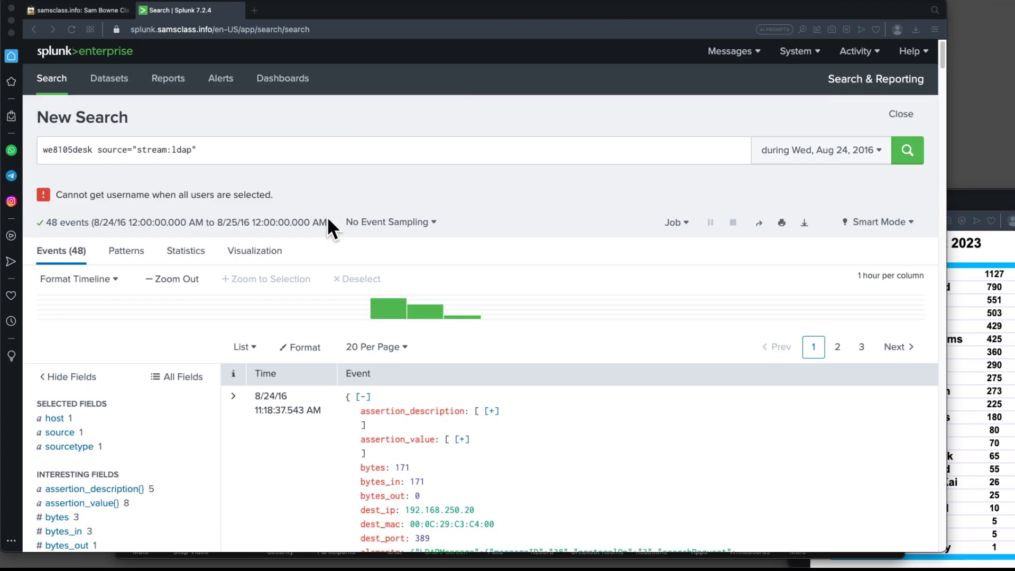
{"action": "left_click", "coordinate": [213, 150]}
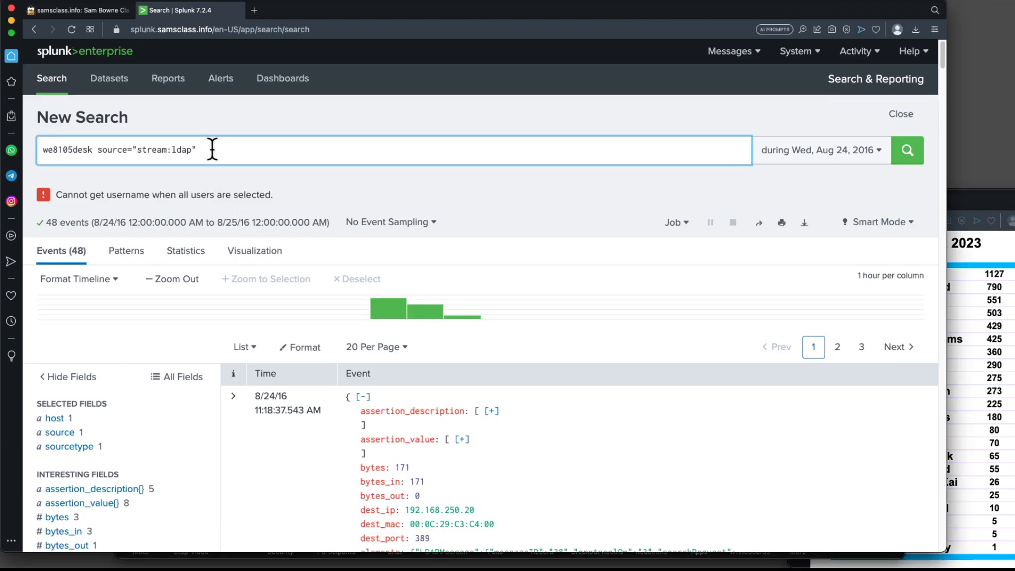
{"action": "left_click_drag", "start_coordinate": [213, 150], "coordinate": [30, 141]}
{"action": "type", "text": "Cerber"}
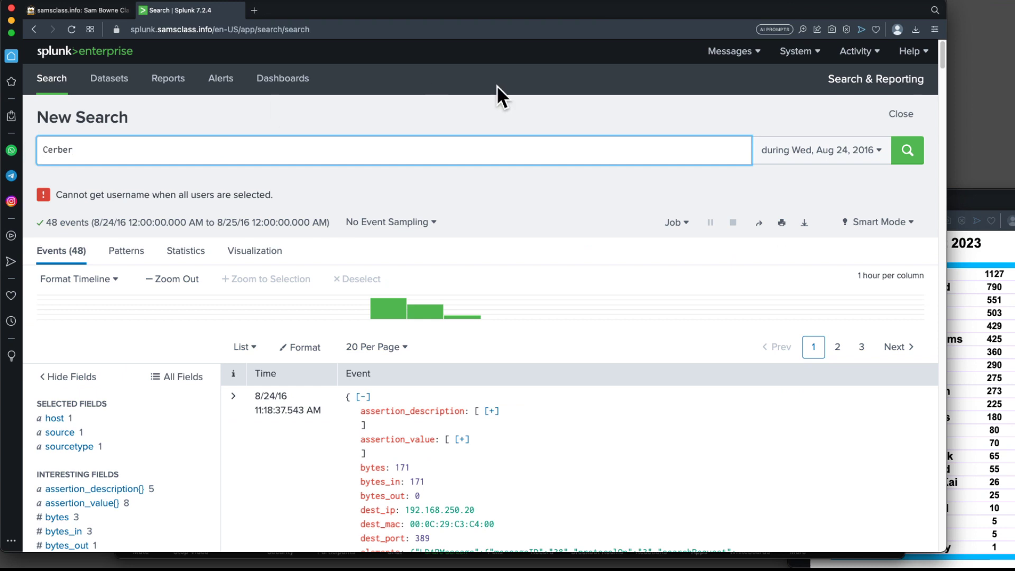
{"action": "left_click", "coordinate": [877, 152]}
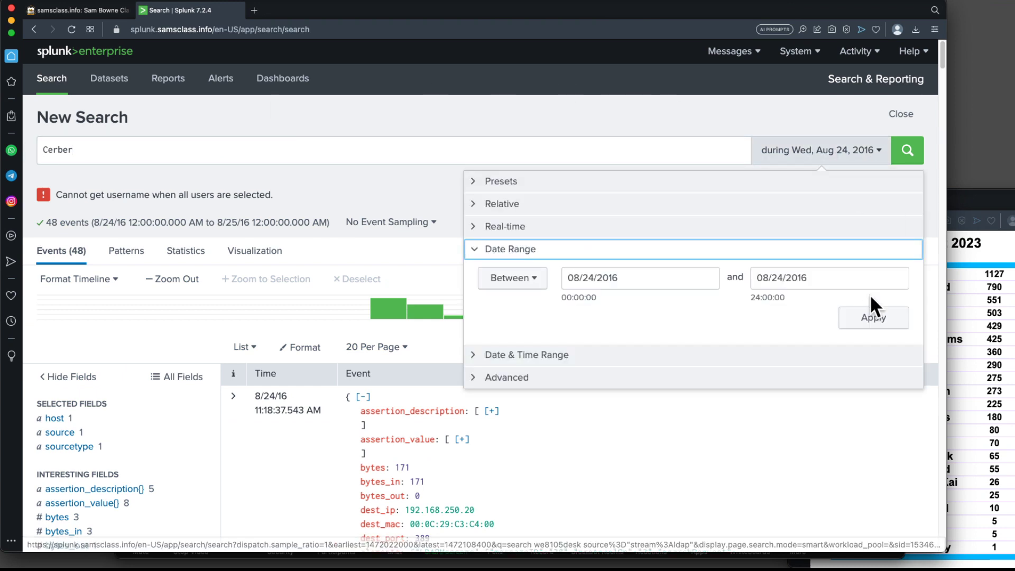
{"action": "left_click", "coordinate": [478, 184]}
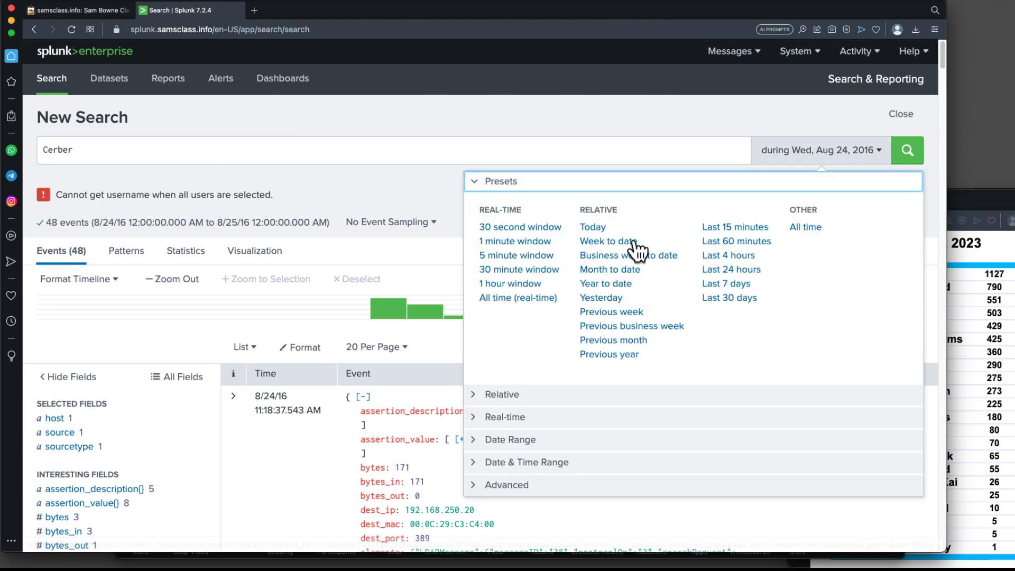
{"action": "left_click", "coordinate": [802, 227]}
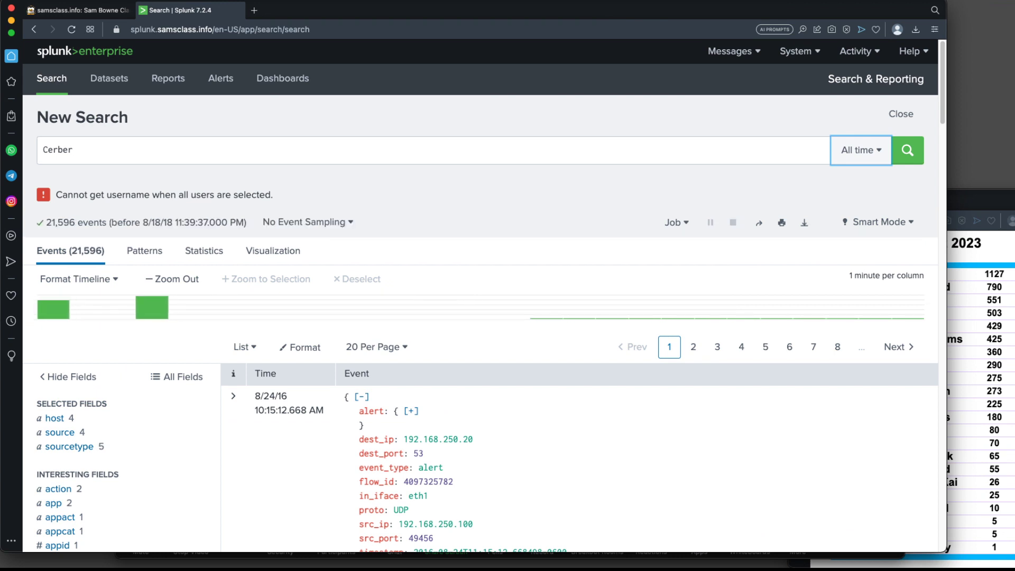
Restrict the Cerber search to the source /var/log/suricata/eve.json
{"action": "left_click", "coordinate": [67, 434]}
{"action": "scroll", "coordinate": [367, 476], "scroll_direction": "down", "scroll_amount": 3}
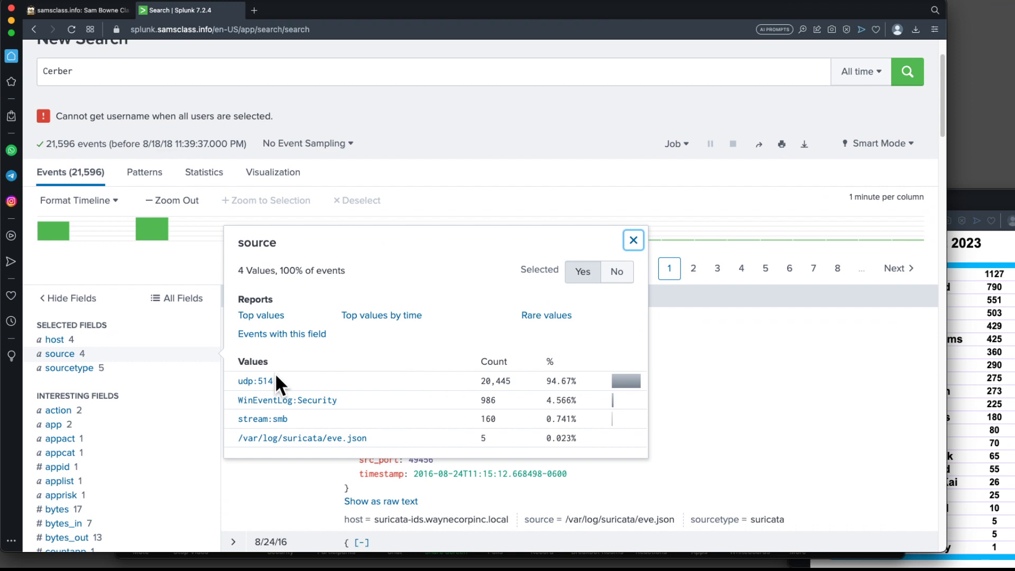
{"action": "left_click", "coordinate": [286, 438]}
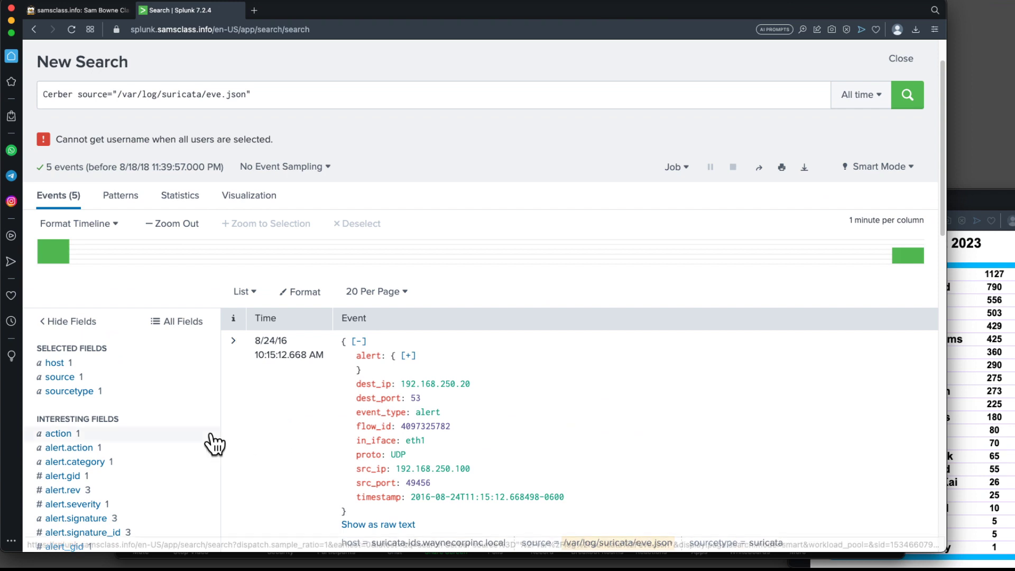
Examine the values of the alert.signature field for the Suricata Cerber events
{"action": "scroll", "coordinate": [164, 405], "scroll_direction": "down", "scroll_amount": 1}
{"action": "scroll", "coordinate": [164, 407], "scroll_direction": "down", "scroll_amount": 3}
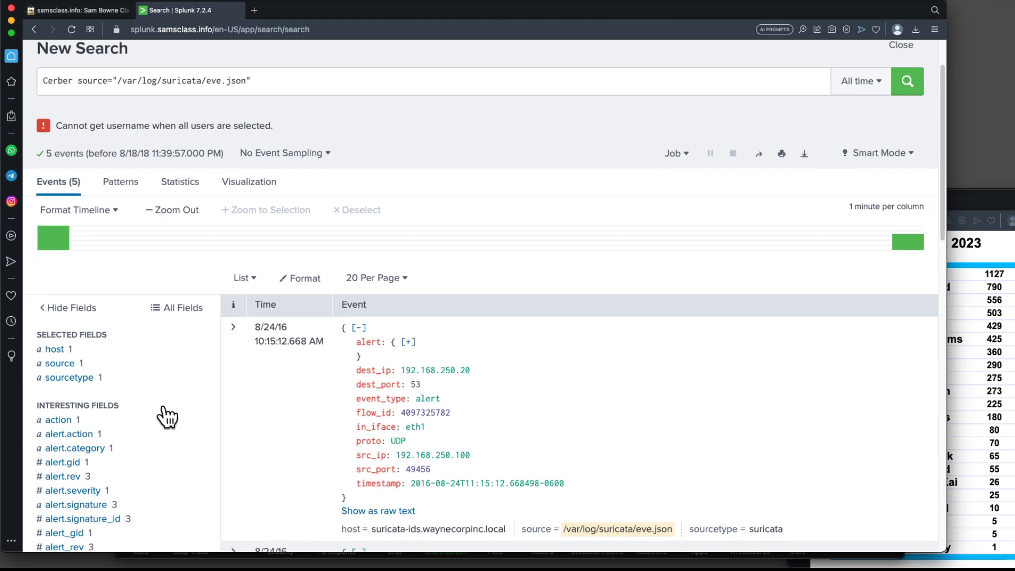
{"action": "scroll", "coordinate": [164, 415], "scroll_direction": "down", "scroll_amount": 3}
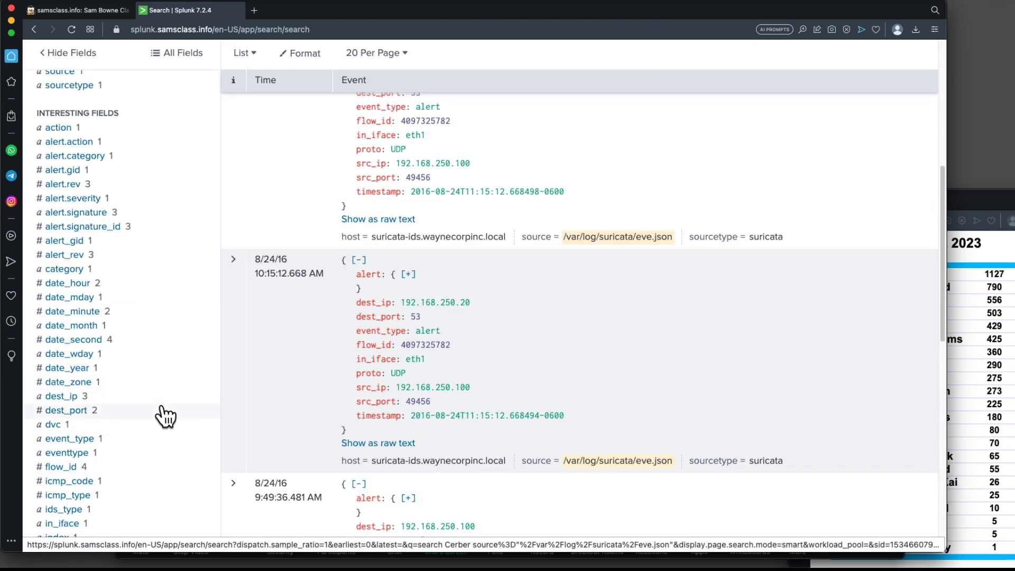
{"action": "left_click", "coordinate": [72, 213]}
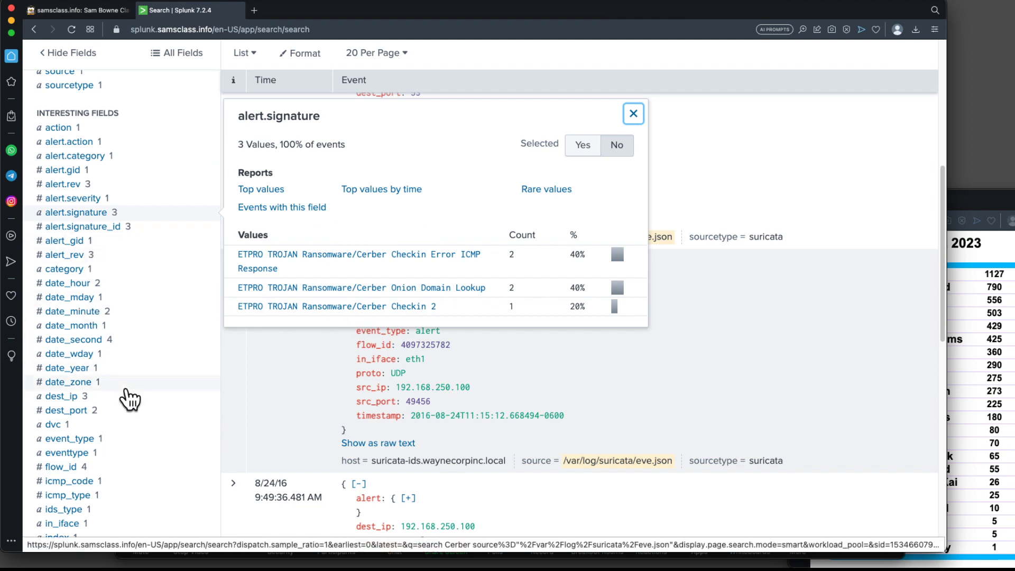
Examine the values of the eventtype, event_type, signature and suricata_signature_id fields for the Cerber alerts
{"action": "left_click", "coordinate": [80, 458]}
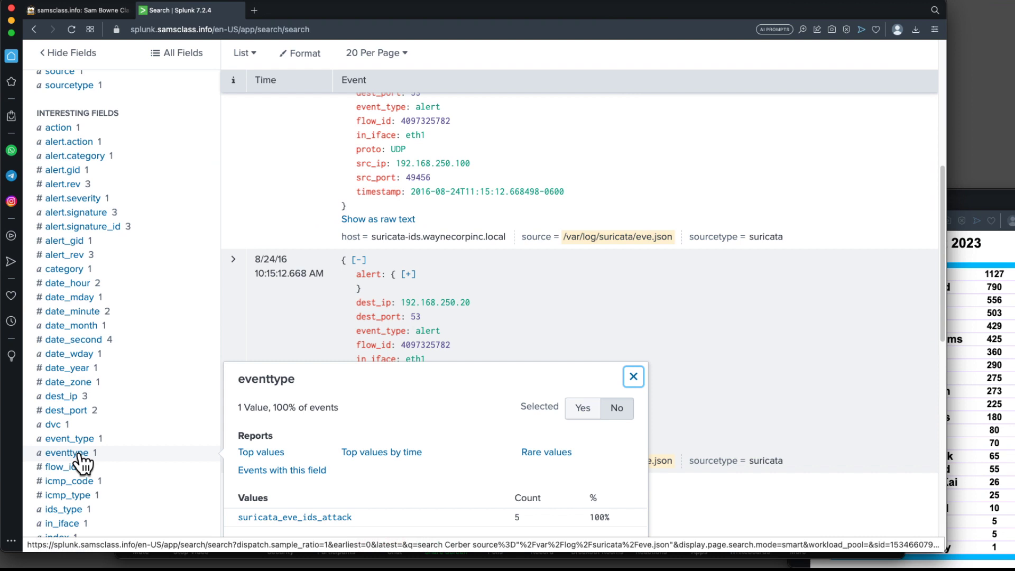
{"action": "scroll", "coordinate": [366, 455], "scroll_direction": "down", "scroll_amount": 3}
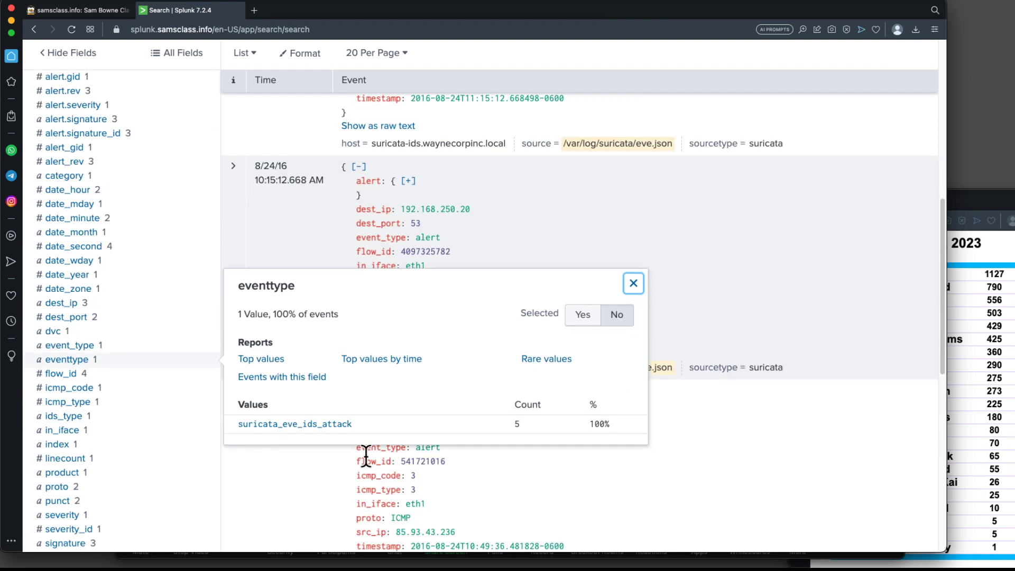
{"action": "left_click", "coordinate": [79, 347]}
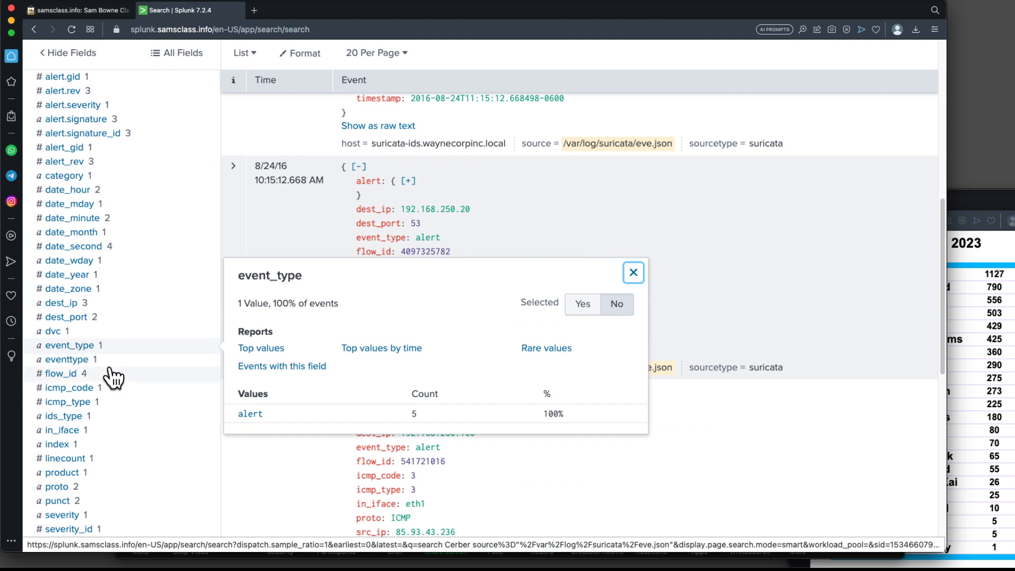
{"action": "scroll", "coordinate": [113, 380], "scroll_direction": "down", "scroll_amount": 5}
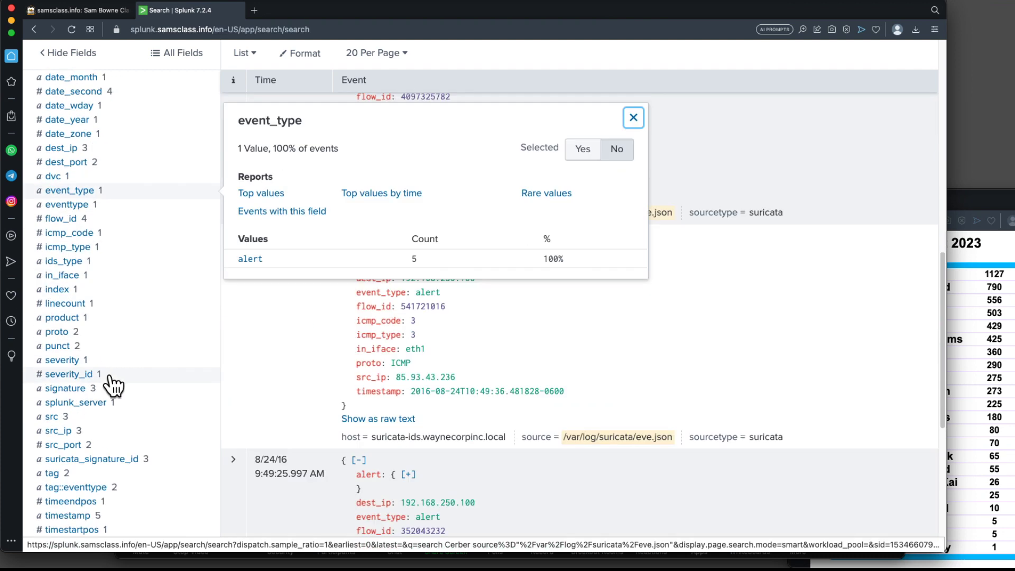
{"action": "left_click", "coordinate": [65, 391]}
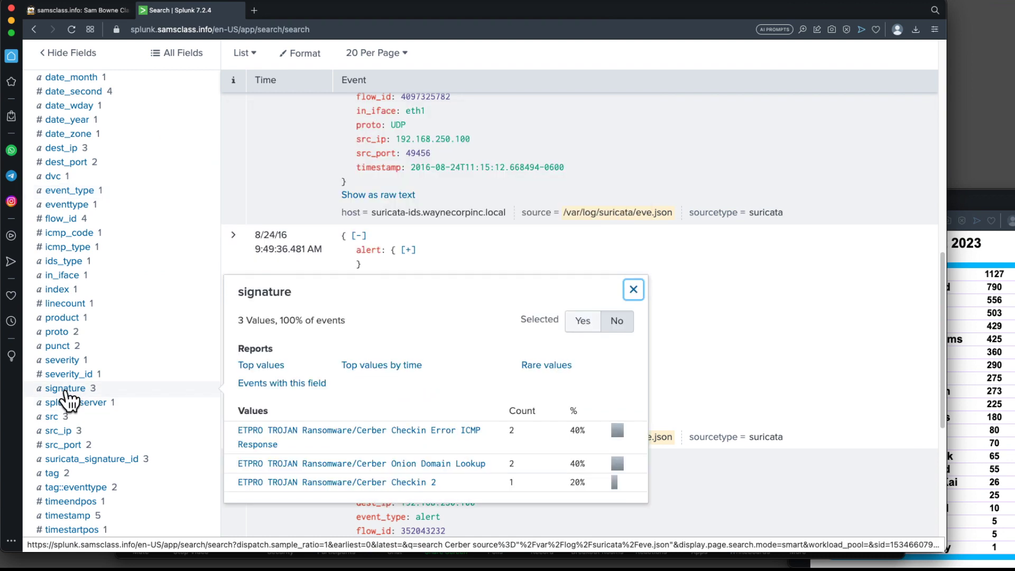
{"action": "left_click", "coordinate": [103, 461]}
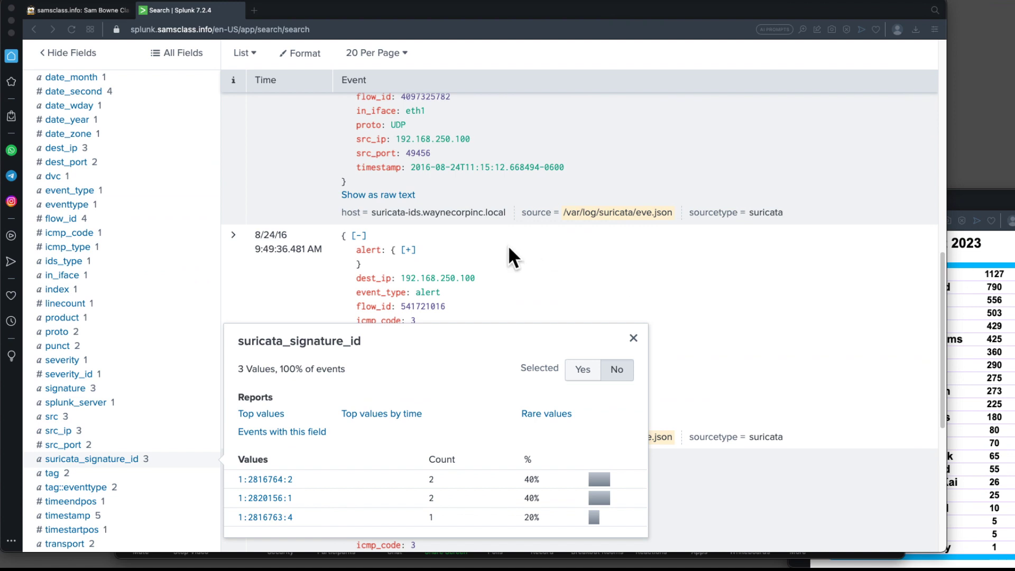
Restrict the search to the alert.signature value ETPRO TROJAN Ransomware/Cerber Onion Domain Lookup
{"action": "left_click", "coordinate": [180, 292]}
{"action": "scroll", "coordinate": [180, 292], "scroll_direction": "up", "scroll_amount": 10}
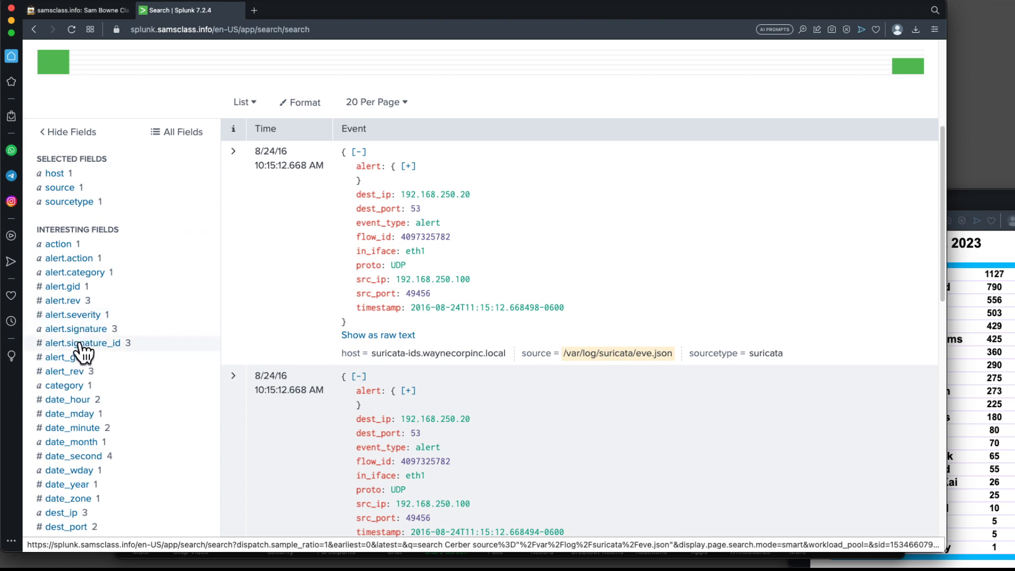
{"action": "left_click", "coordinate": [82, 330]}
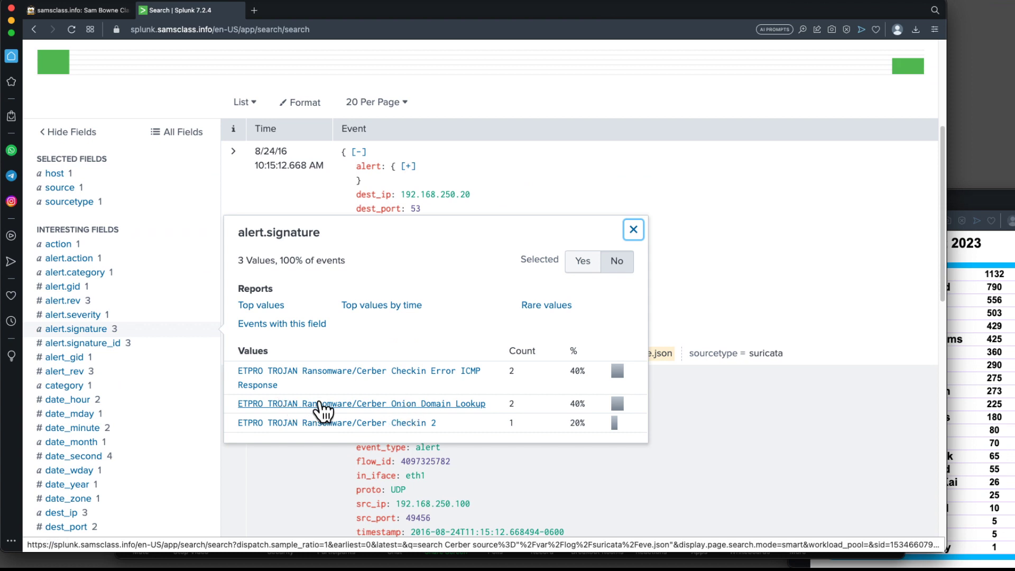
{"action": "left_click", "coordinate": [413, 404]}
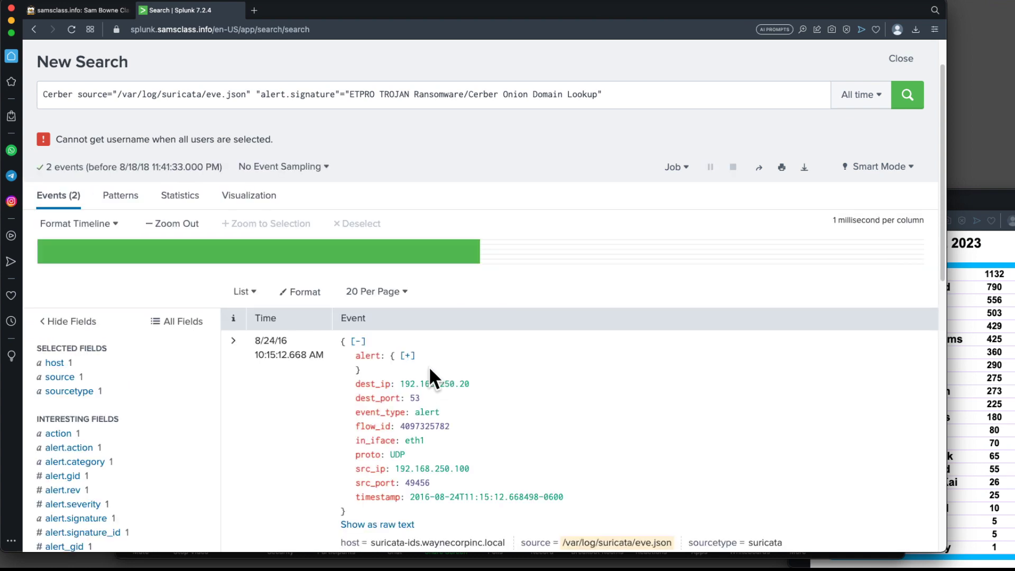
Limit the onion domain lookup search to nearby events within +/- 1 second of the first event's time
{"action": "scroll", "coordinate": [359, 390], "scroll_direction": "down", "scroll_amount": 5}
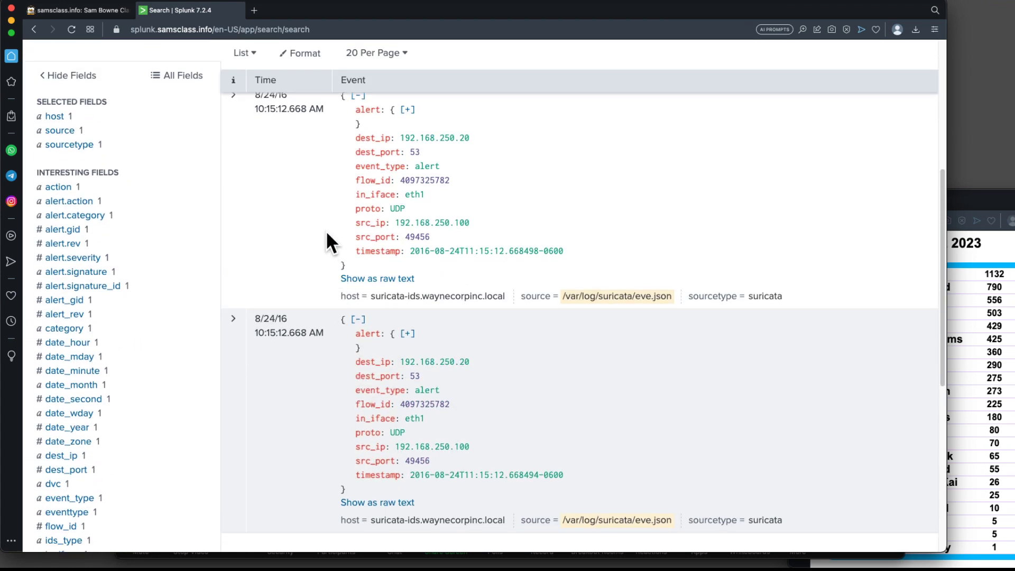
{"action": "scroll", "coordinate": [283, 152], "scroll_direction": "up", "scroll_amount": 1}
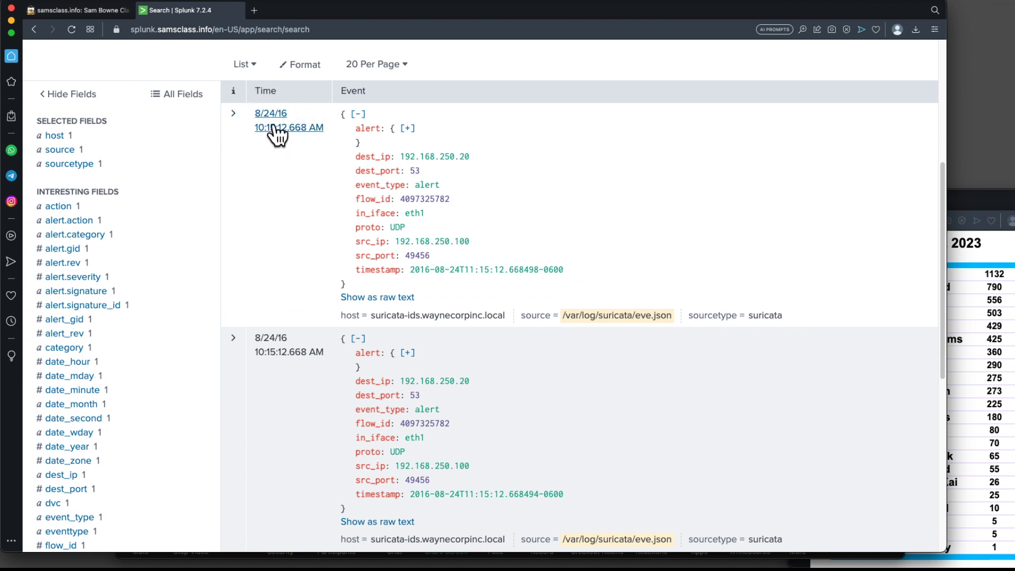
{"action": "left_click", "coordinate": [288, 132]}
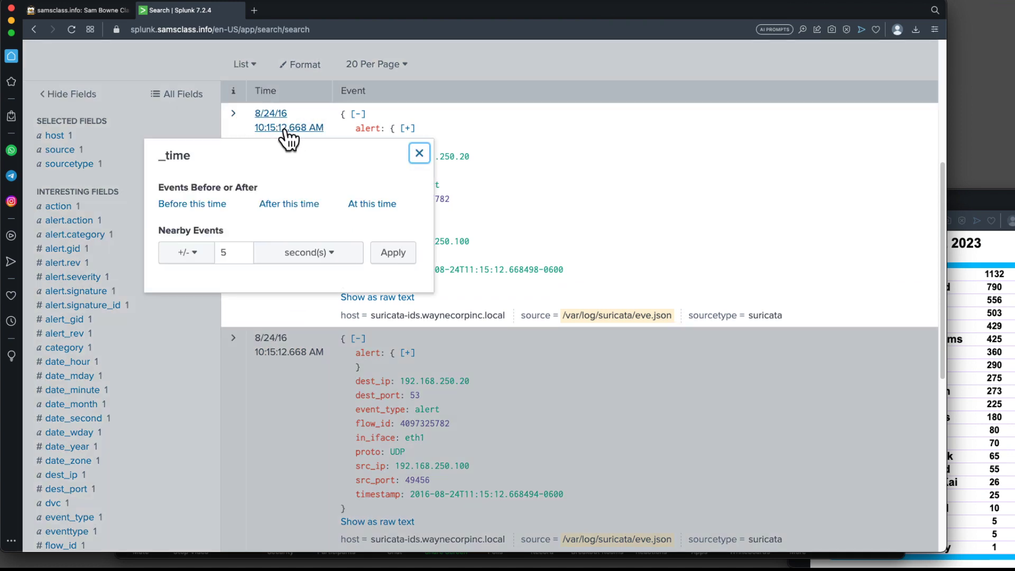
{"action": "double_click", "coordinate": [241, 256]}
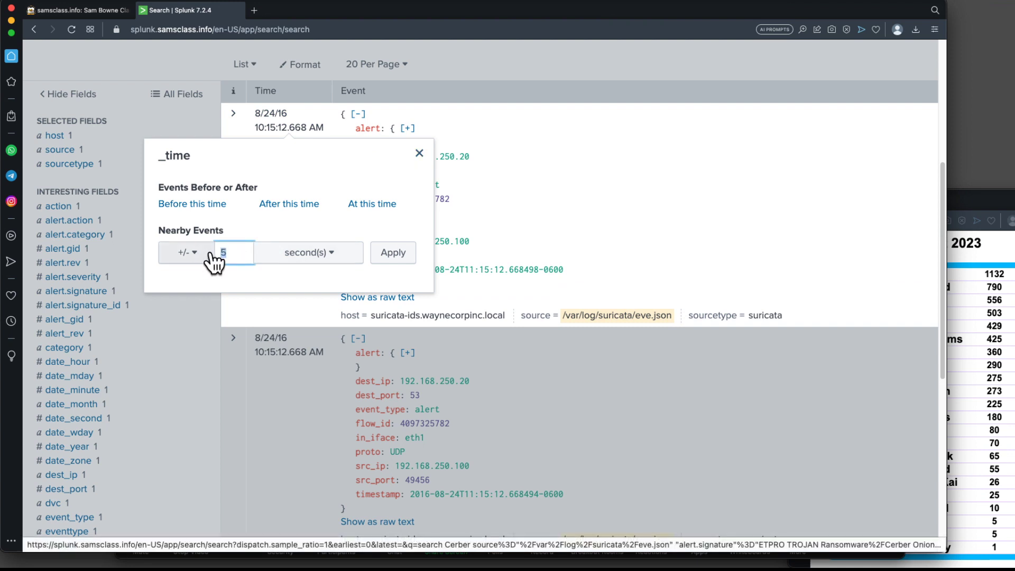
{"action": "type", "text": "1"}
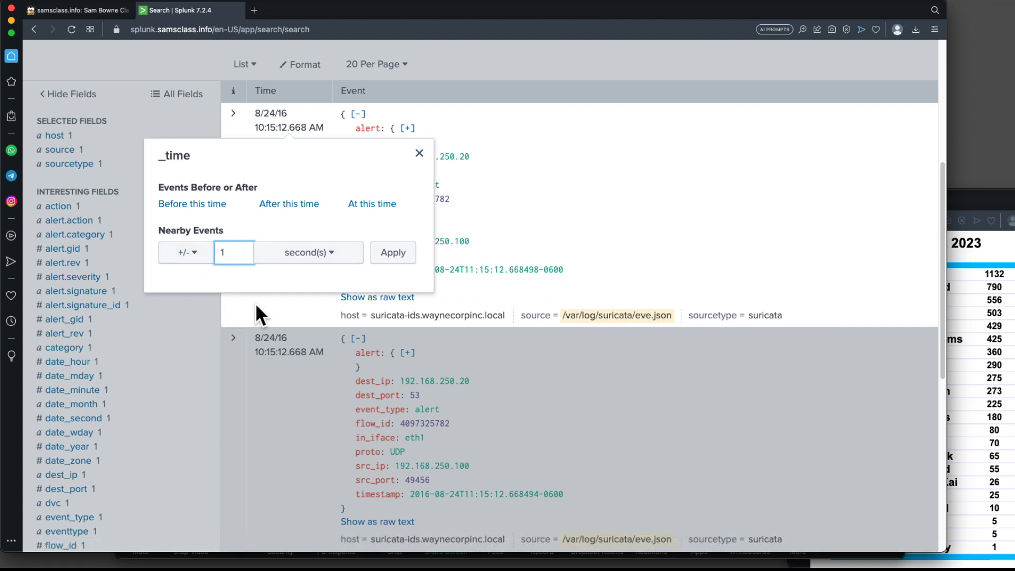
{"action": "left_click", "coordinate": [391, 254]}
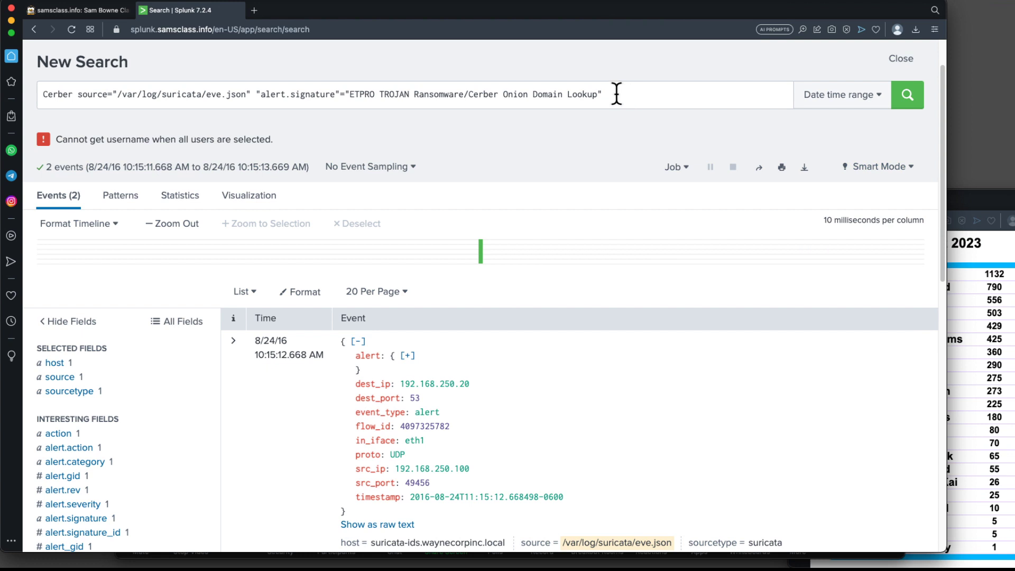
Try to search for stream:dns within the same time window
{"action": "left_click_drag", "start_coordinate": [616, 94], "coordinate": [29, 98]}
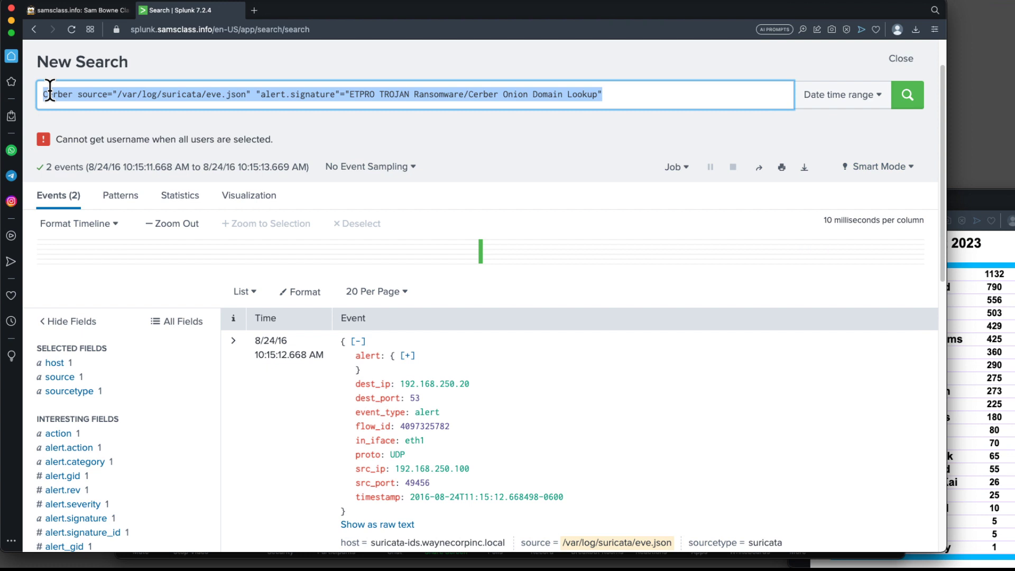
{"action": "type", "text": "stream:dns"}
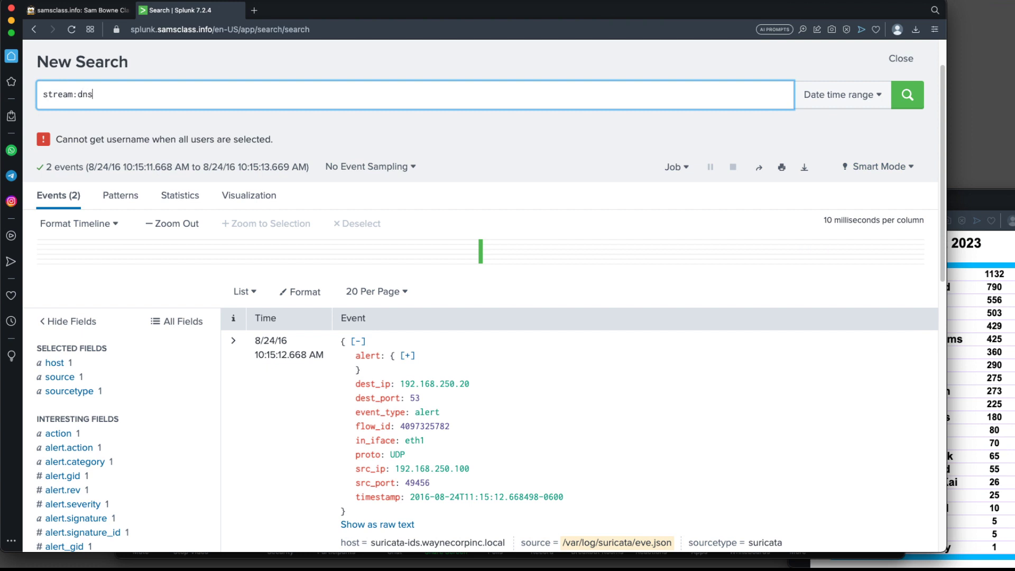
{"action": "key", "text": "Return"}
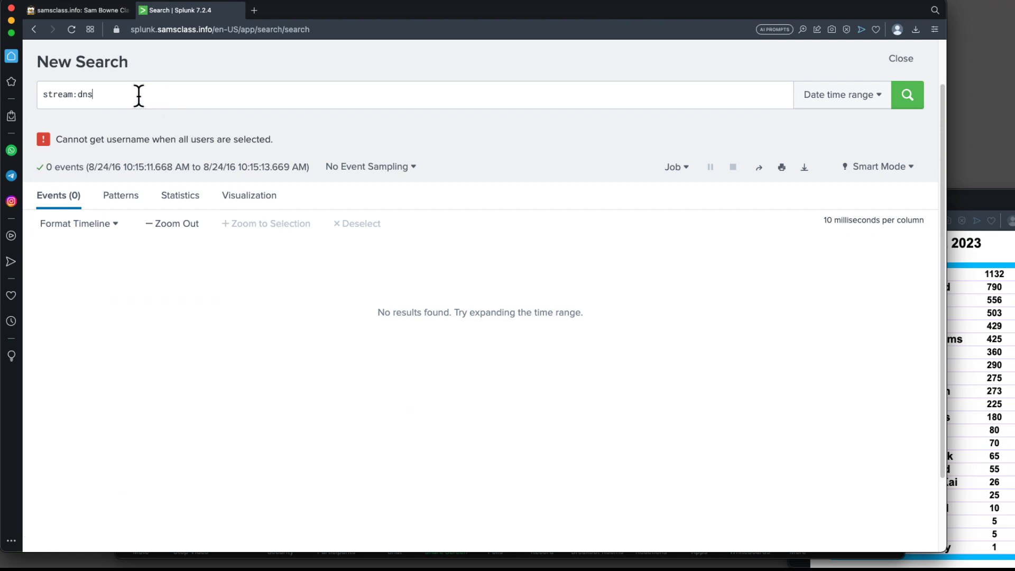
Search for all events in the time window with * and restrict them to the sourcetype stream:dns
{"action": "left_click_drag", "start_coordinate": [138, 95], "coordinate": [25, 91]}
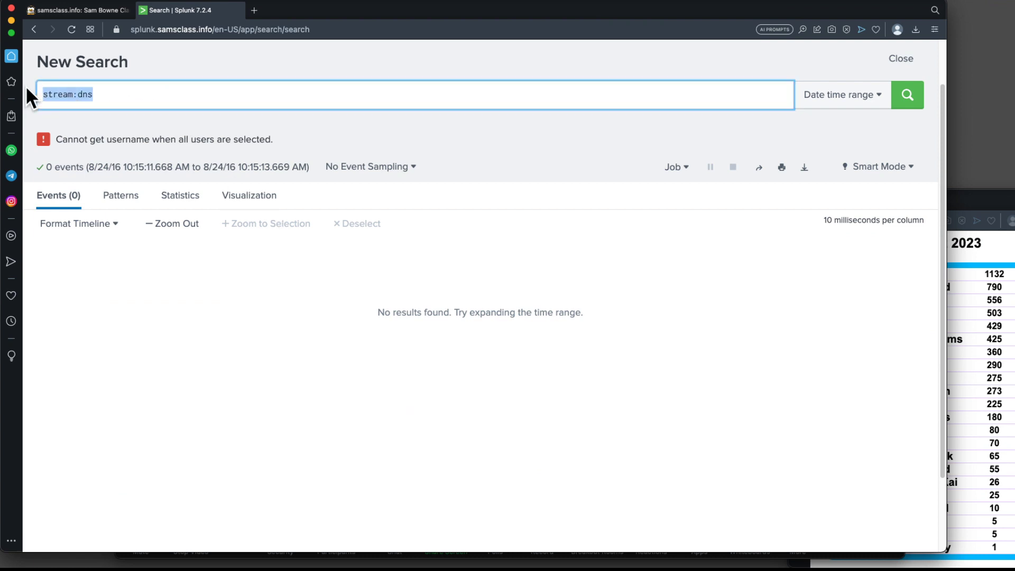
{"action": "type", "text": "*"}
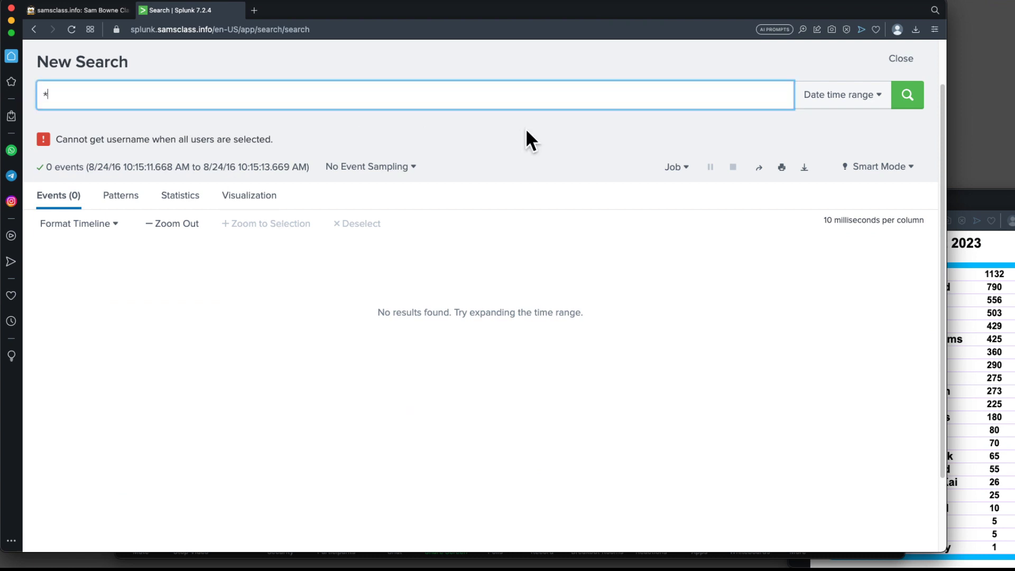
{"action": "left_click", "coordinate": [908, 107]}
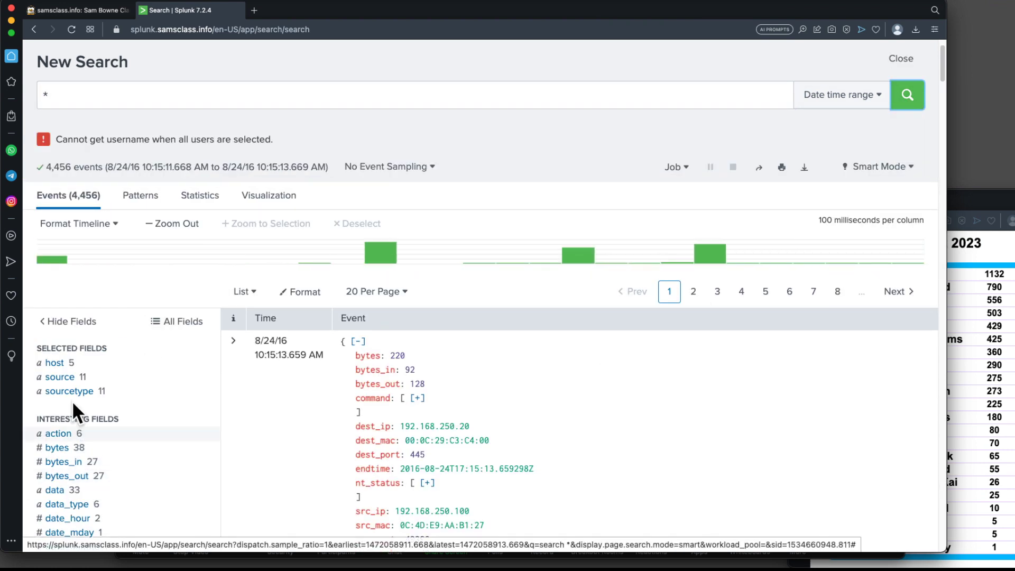
{"action": "left_click", "coordinate": [69, 391]}
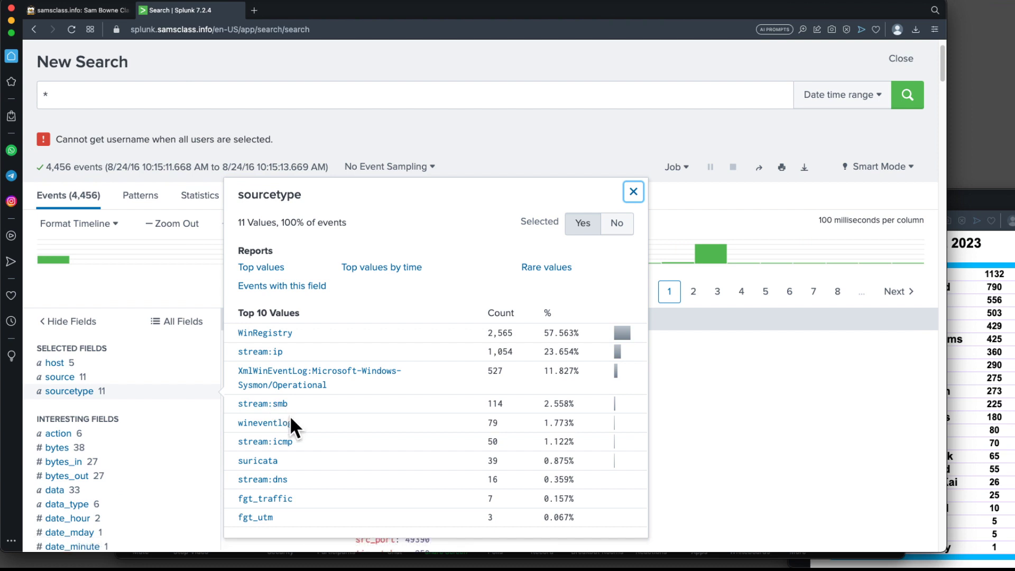
{"action": "left_click", "coordinate": [275, 479]}
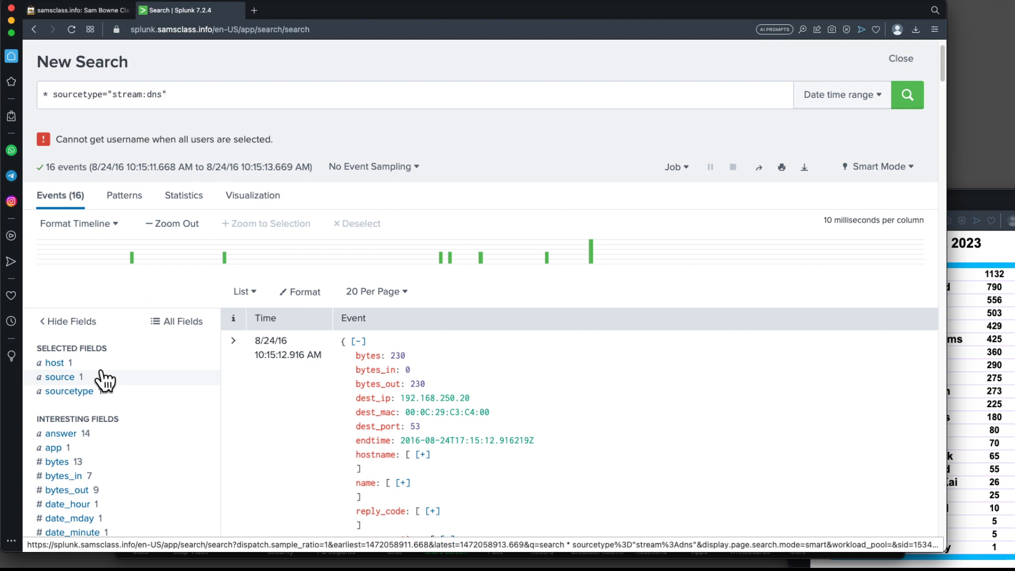
Examine the values of the query field for the stream:dns events
{"action": "scroll", "coordinate": [106, 377], "scroll_direction": "down", "scroll_amount": 5}
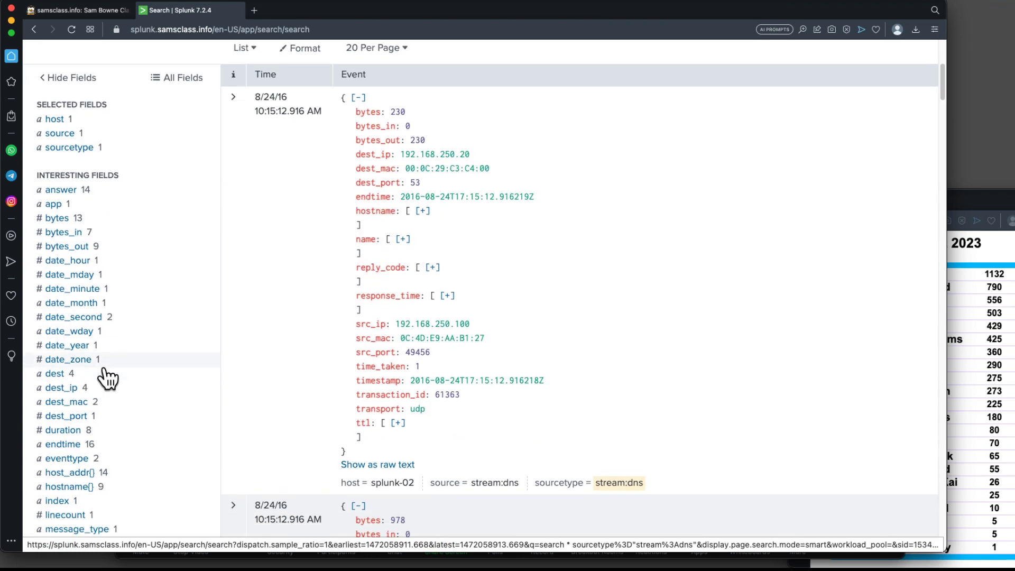
{"action": "scroll", "coordinate": [107, 377], "scroll_direction": "down", "scroll_amount": 5}
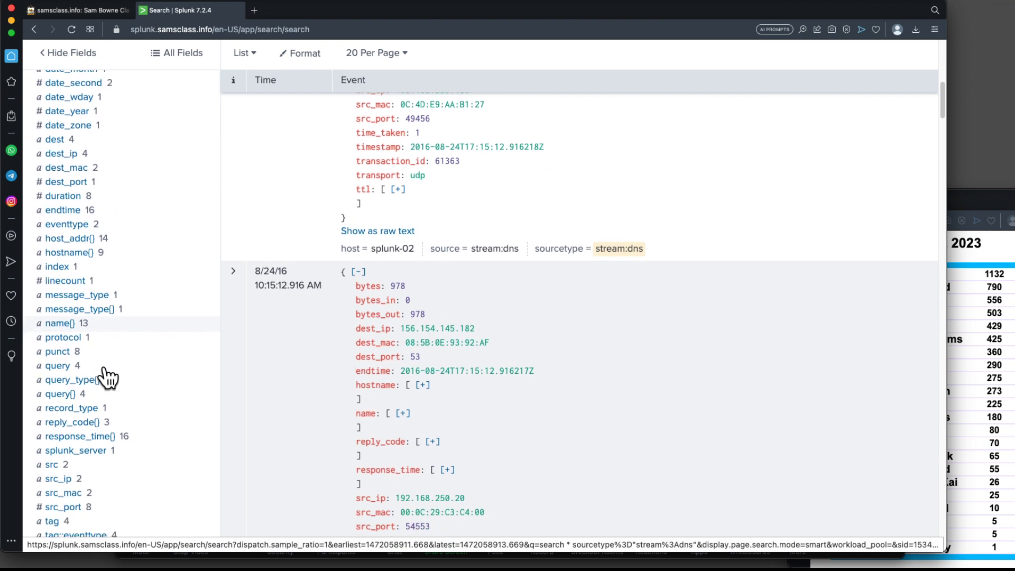
{"action": "scroll", "coordinate": [107, 378], "scroll_direction": "down", "scroll_amount": 2}
{"action": "left_click", "coordinate": [55, 278]}
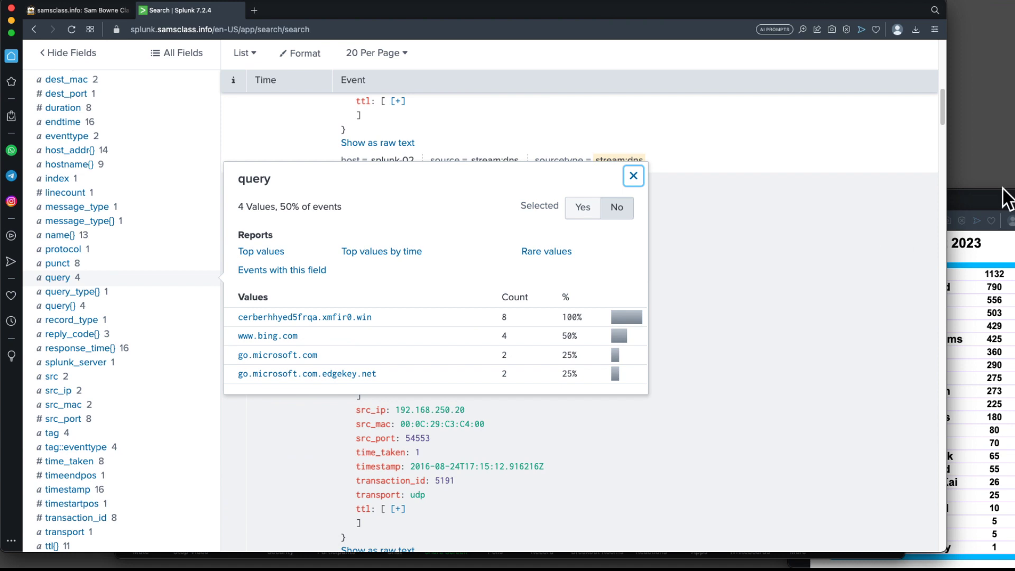
{"action": "left_click", "coordinate": [633, 176]}
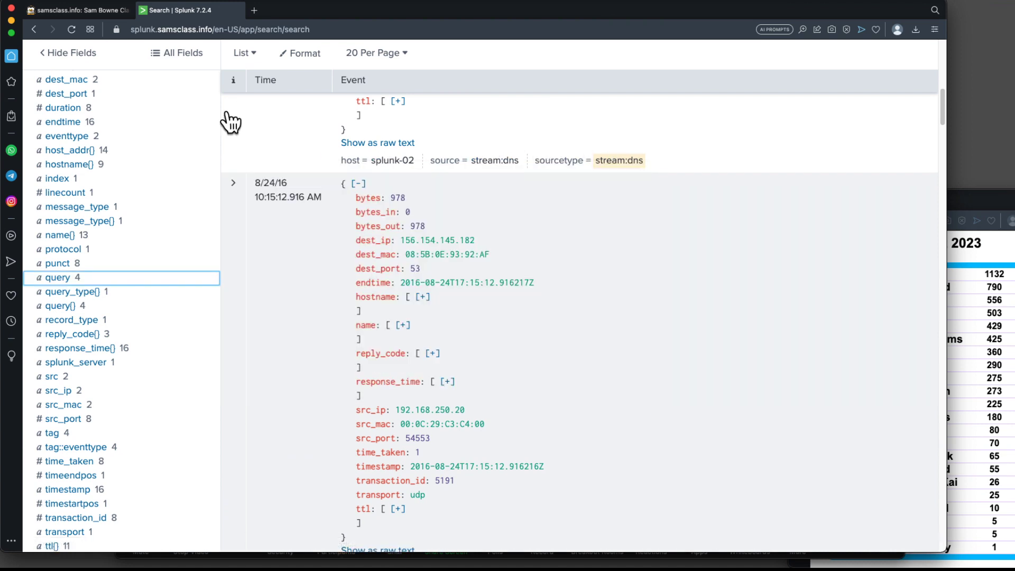
Start a new search on the suricata sourcetype from the data summary and set event sampling to 1 : 10
{"action": "scroll", "coordinate": [248, 143], "scroll_direction": "up", "scroll_amount": 2}
{"action": "scroll", "coordinate": [255, 144], "scroll_direction": "up", "scroll_amount": 10}
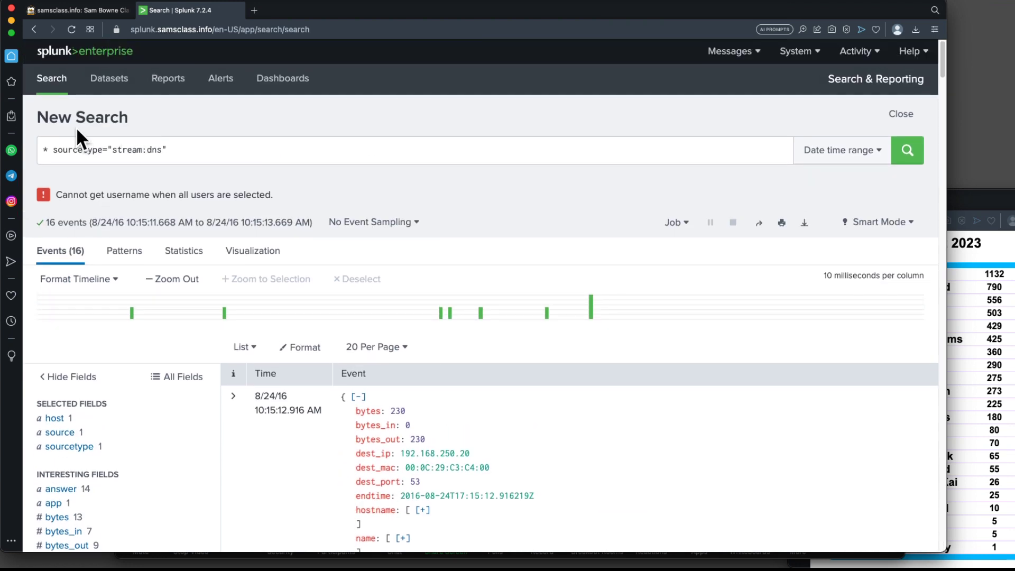
{"action": "left_click", "coordinate": [53, 79]}
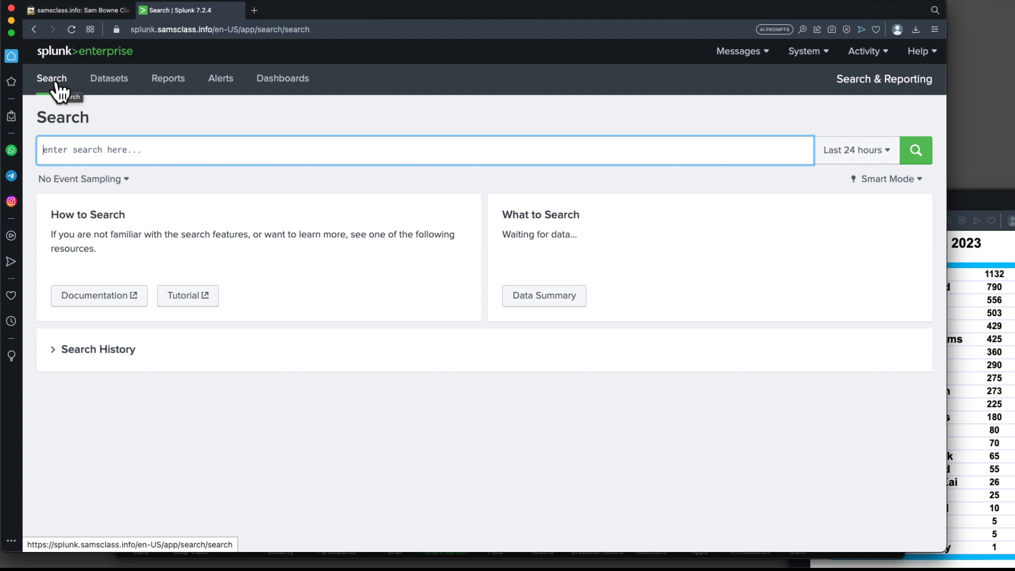
{"action": "left_click", "coordinate": [557, 296]}
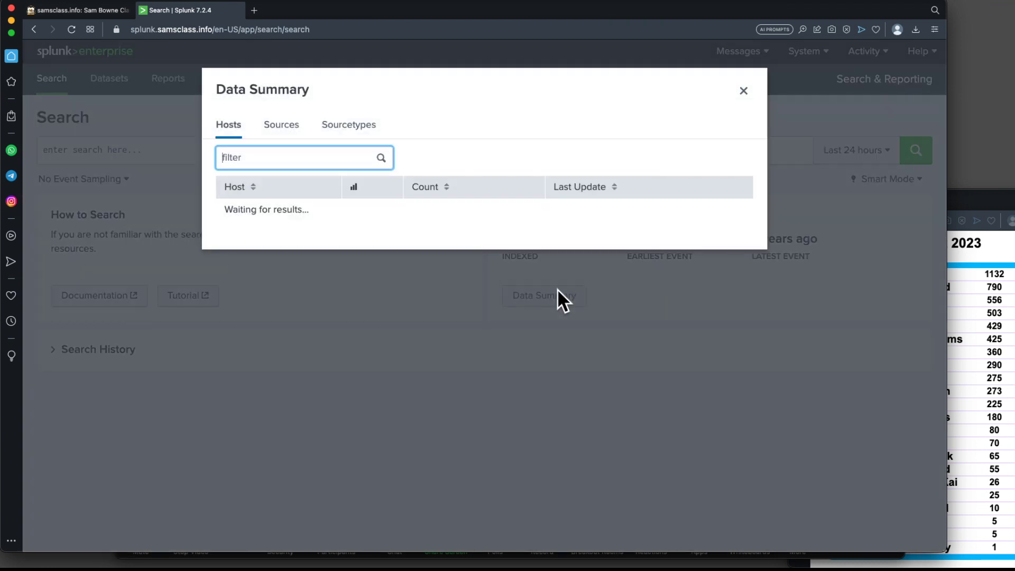
{"action": "left_click", "coordinate": [361, 129]}
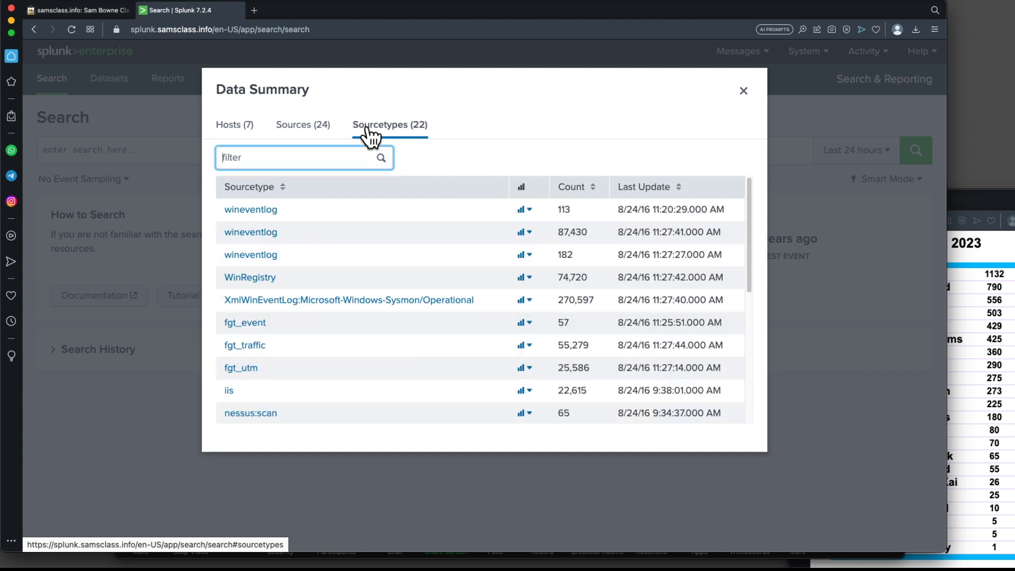
{"action": "scroll", "coordinate": [325, 367], "scroll_direction": "down", "scroll_amount": 5}
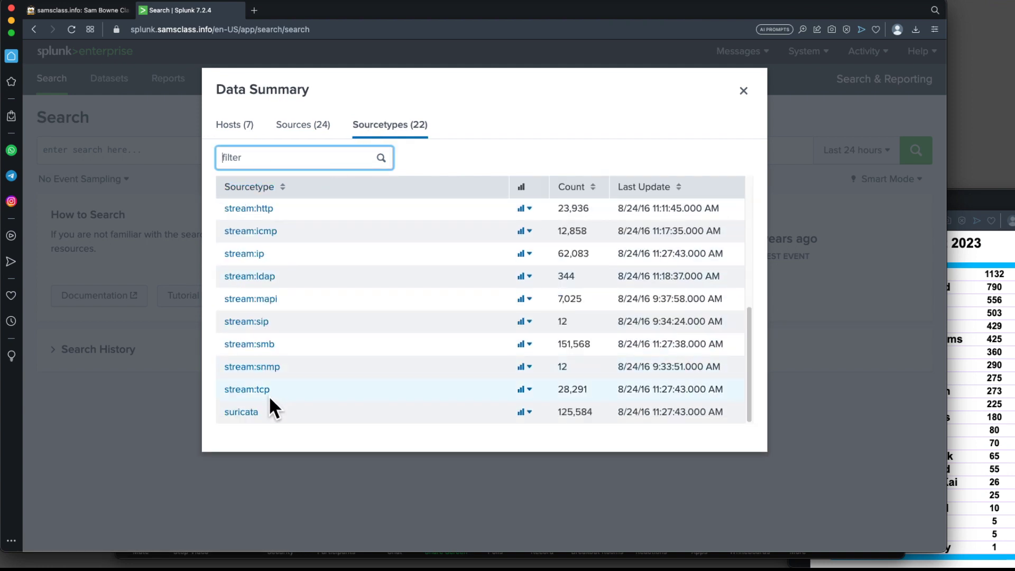
{"action": "left_click", "coordinate": [241, 415]}
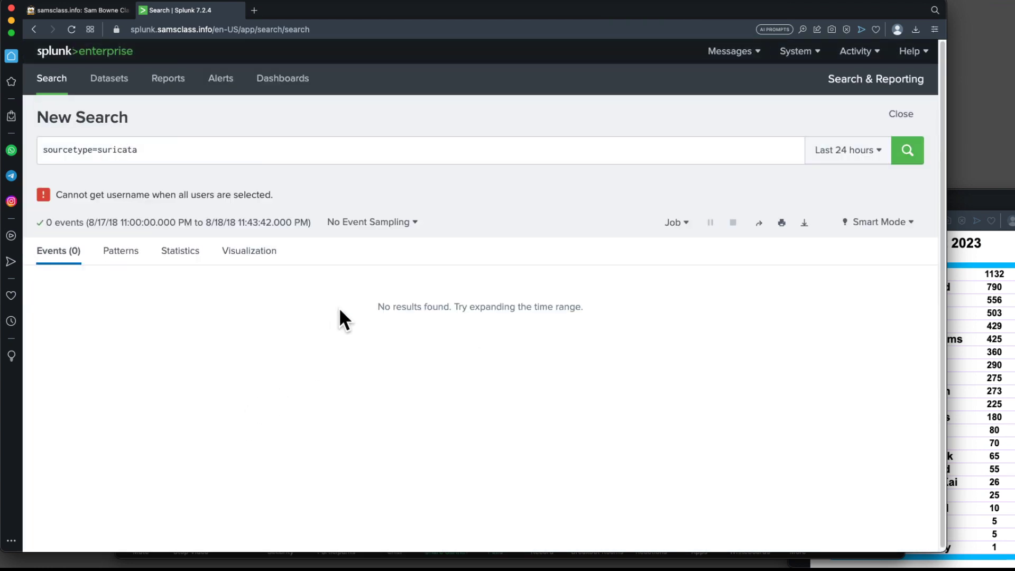
{"action": "left_click", "coordinate": [372, 227]}
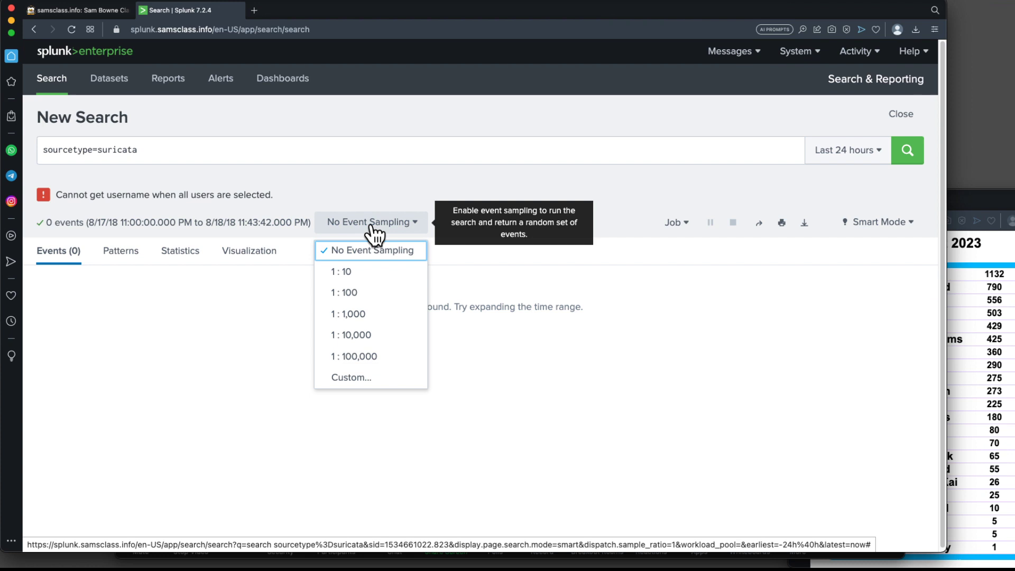
{"action": "left_click", "coordinate": [365, 271]}
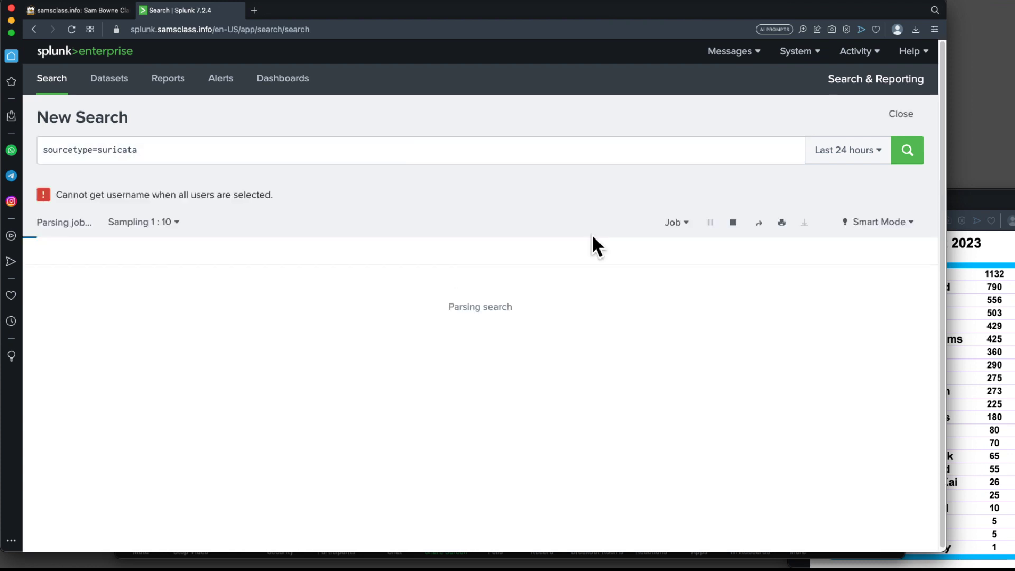
Limit the Suricata search to the date range between 08/24/2016 and 08/24/2016
{"action": "left_click", "coordinate": [869, 156]}
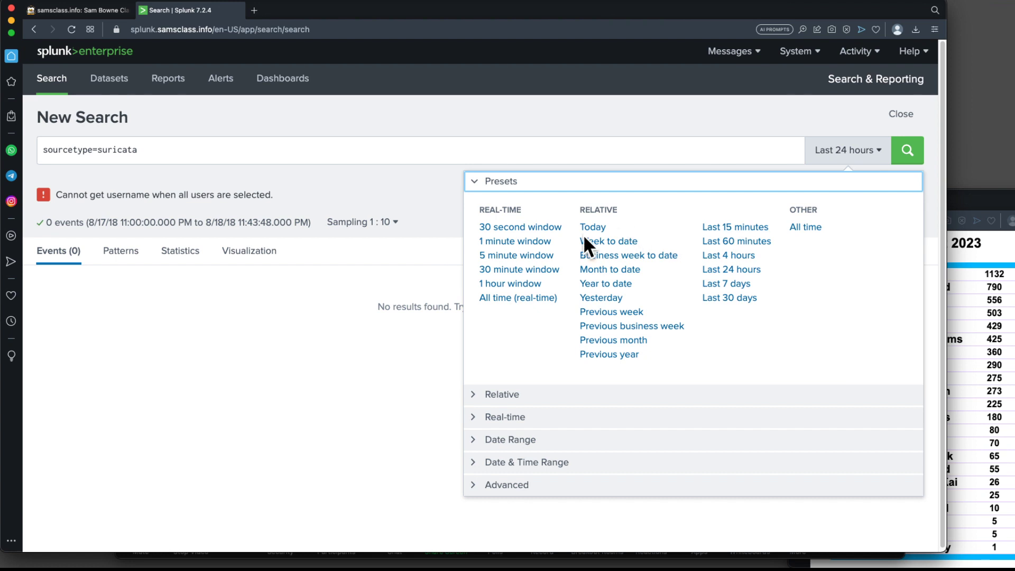
{"action": "left_click", "coordinate": [484, 446]}
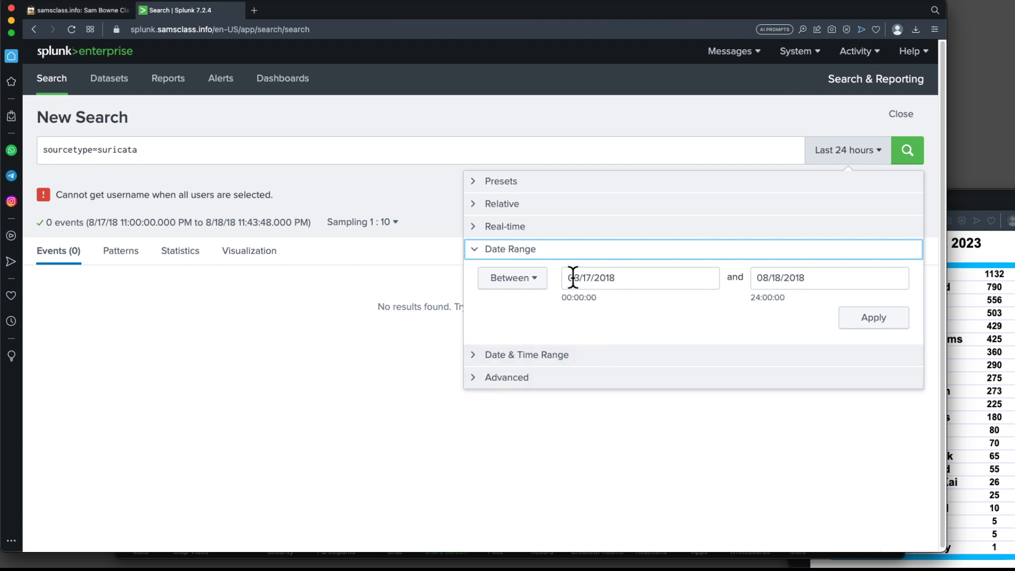
{"action": "double_click", "coordinate": [590, 278]}
{"action": "type", "text": "24"}
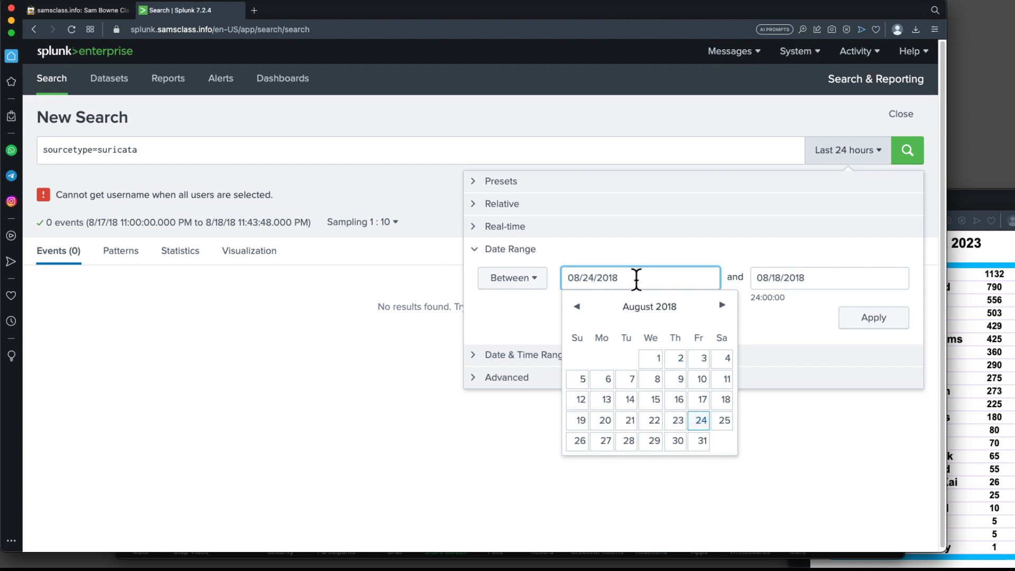
{"action": "key", "text": "BackSpace"}
{"action": "type", "text": "6"}
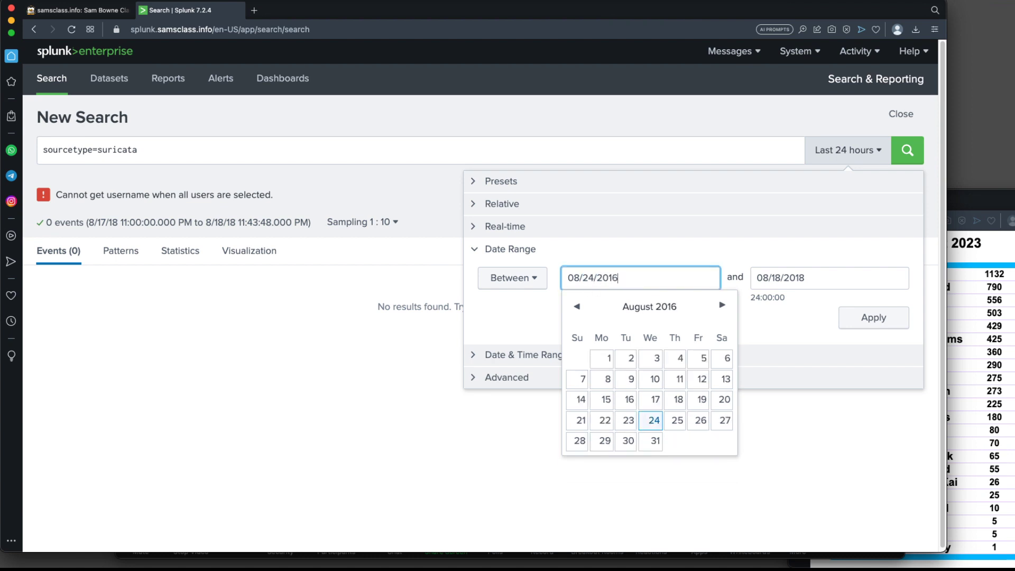
{"action": "key", "text": "super+a"}
{"action": "key", "text": "super+c"}
{"action": "left_click", "coordinate": [822, 279]}
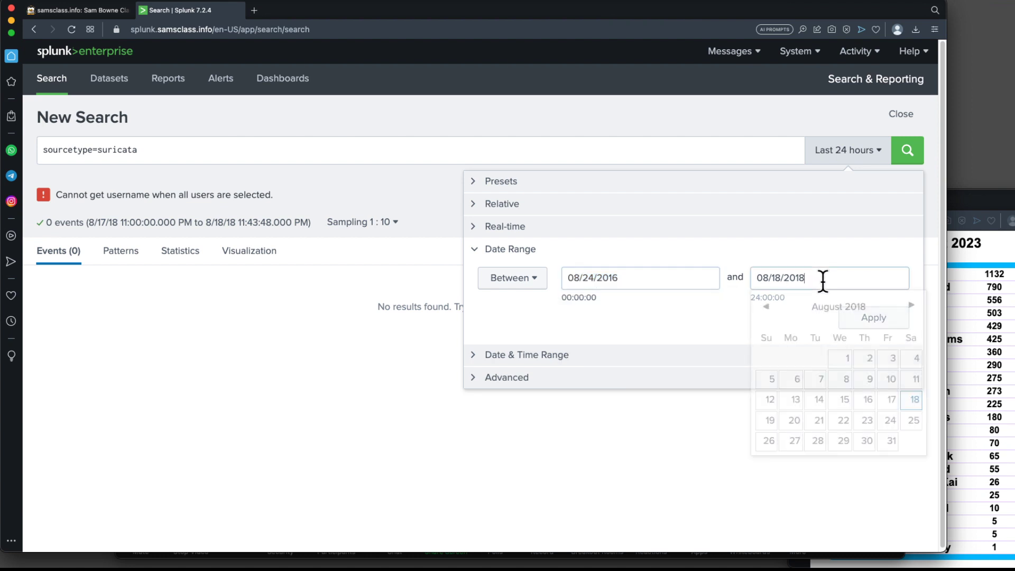
{"action": "key", "text": "super+a"}
{"action": "key", "text": "super+v"}
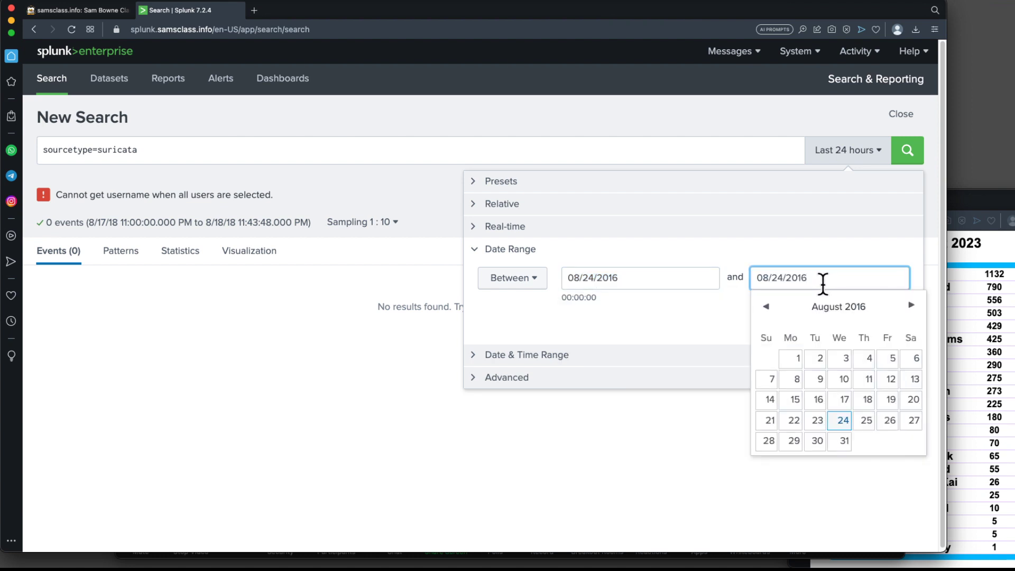
{"action": "key", "text": "Tab"}
{"action": "left_click", "coordinate": [844, 316]}
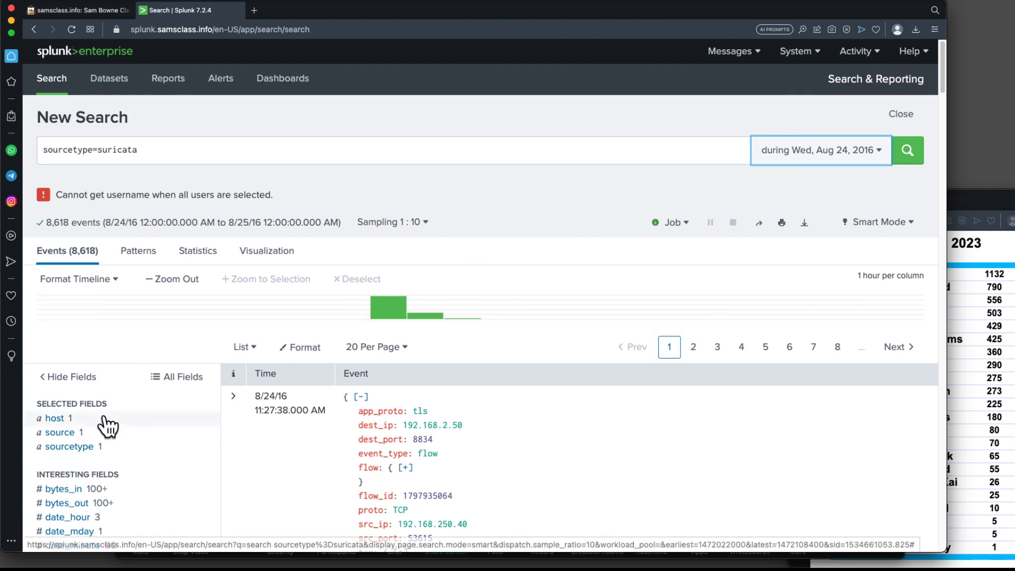
Filter the Suricata events to the src_ip value 192.168.250.100
{"action": "scroll", "coordinate": [106, 422], "scroll_direction": "down", "scroll_amount": 3}
{"action": "scroll", "coordinate": [108, 429], "scroll_direction": "down", "scroll_amount": 5}
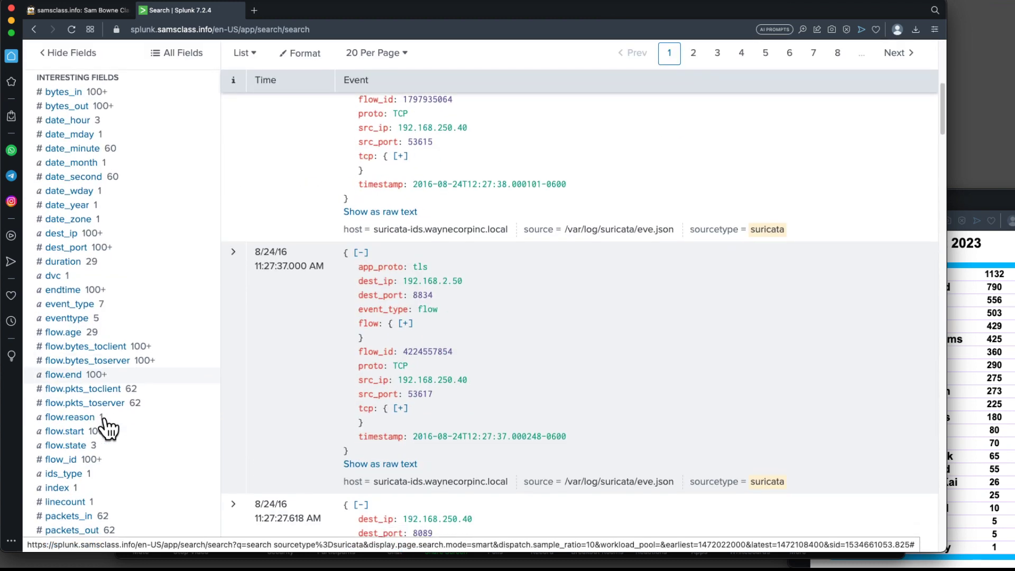
{"action": "scroll", "coordinate": [108, 423], "scroll_direction": "down", "scroll_amount": 1}
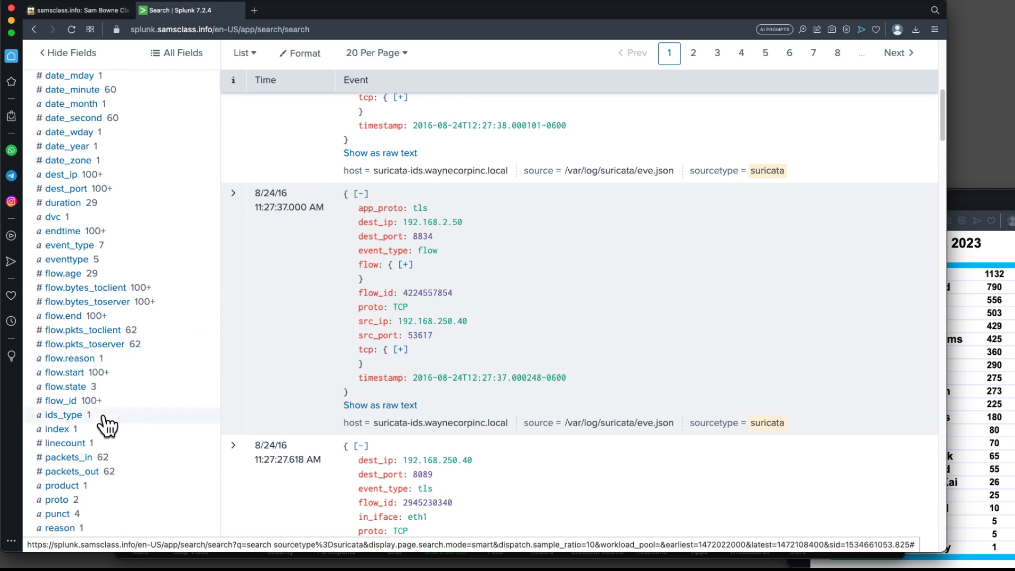
{"action": "scroll", "coordinate": [101, 423], "scroll_direction": "down", "scroll_amount": 3}
{"action": "left_click", "coordinate": [69, 417]}
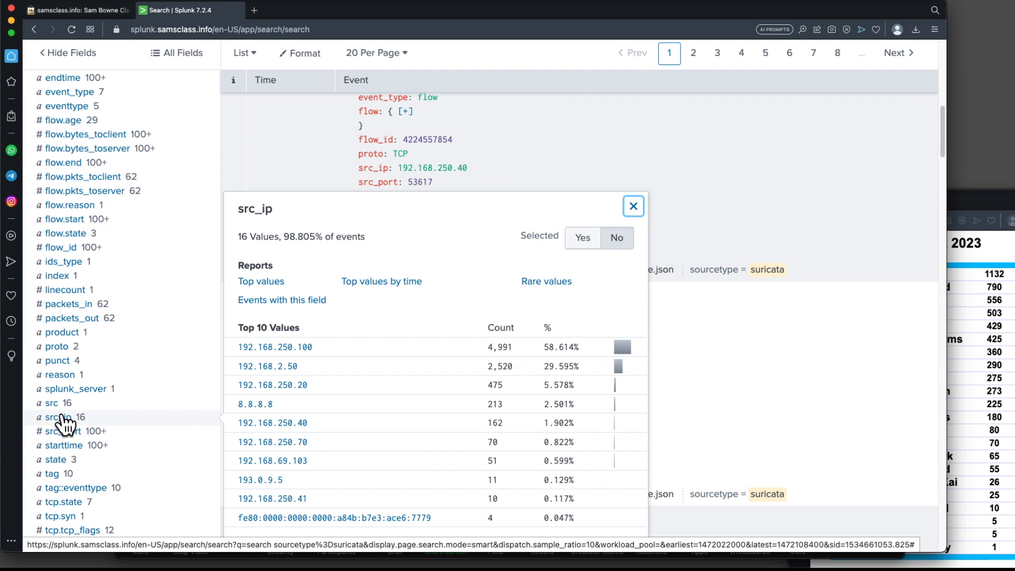
{"action": "left_click", "coordinate": [267, 348]}
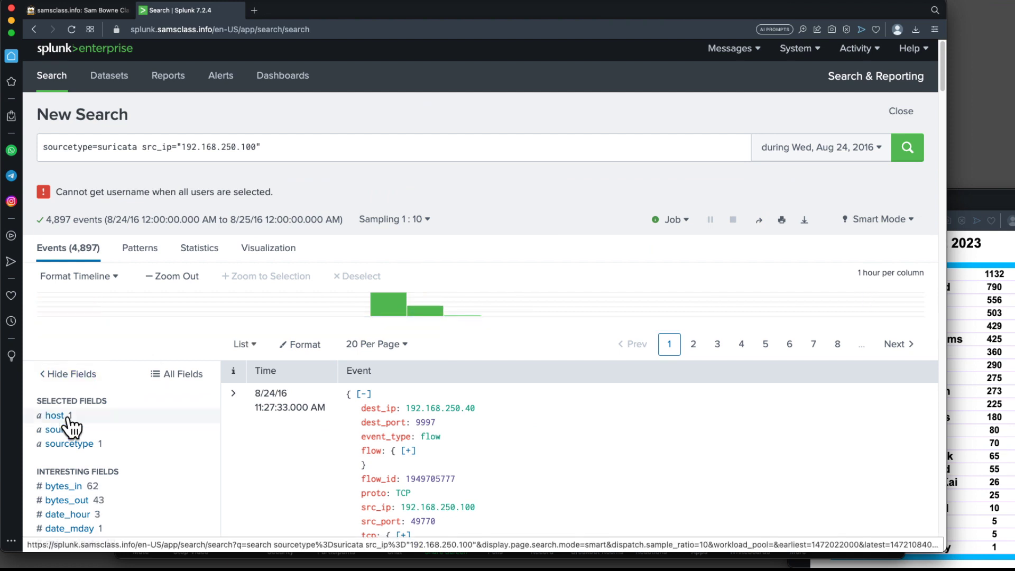
Narrow the results to event_type http and turn off event sampling
{"action": "scroll", "coordinate": [68, 423], "scroll_direction": "down", "scroll_amount": 5}
{"action": "scroll", "coordinate": [78, 433], "scroll_direction": "down", "scroll_amount": 2}
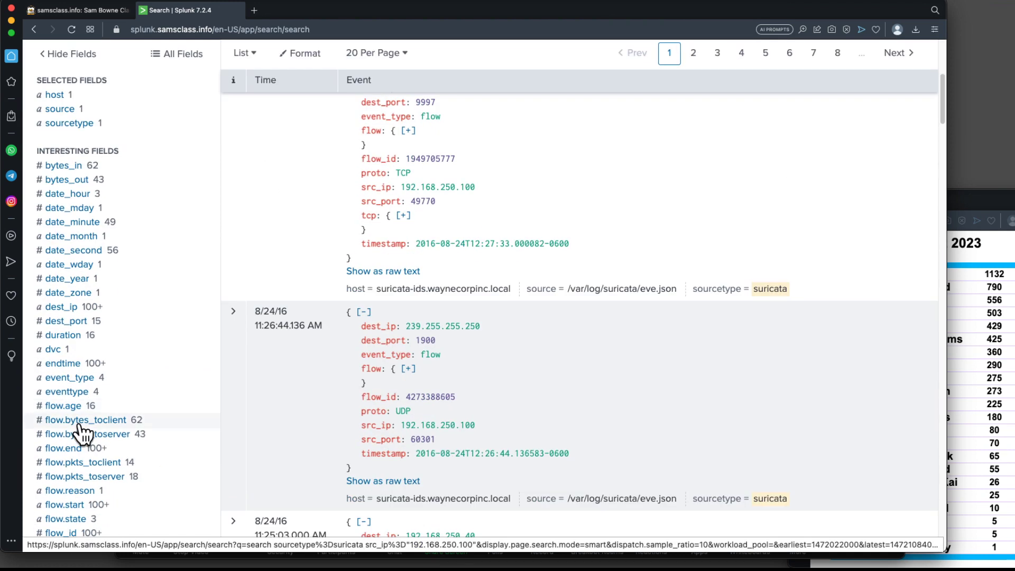
{"action": "left_click", "coordinate": [67, 377]}
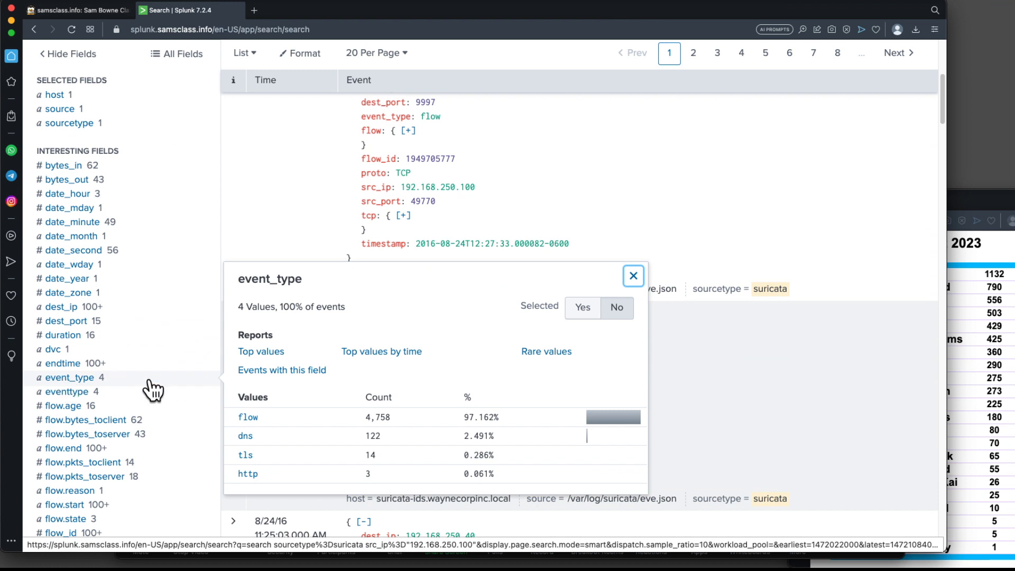
{"action": "left_click", "coordinate": [249, 474]}
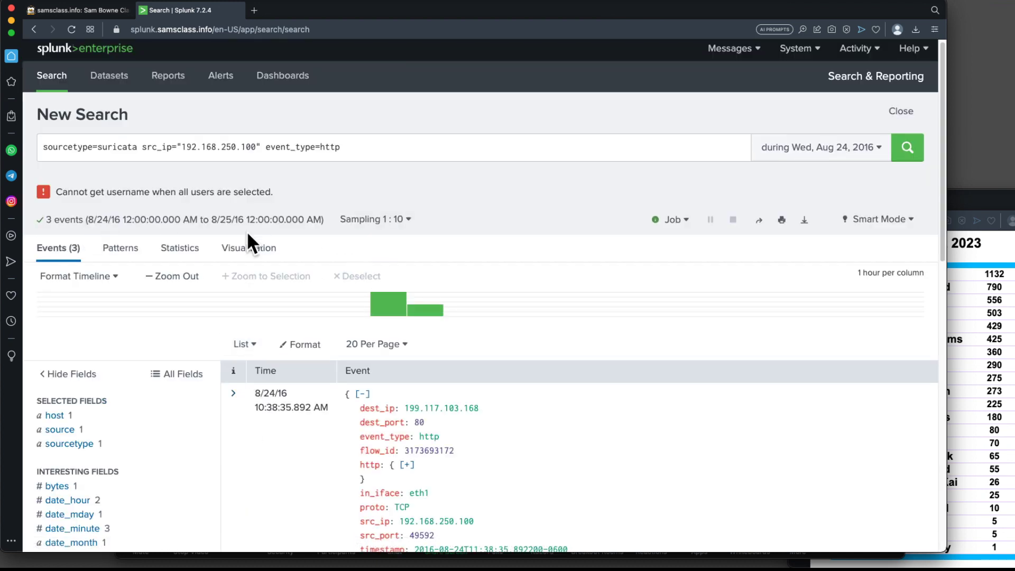
{"action": "left_click", "coordinate": [373, 222]}
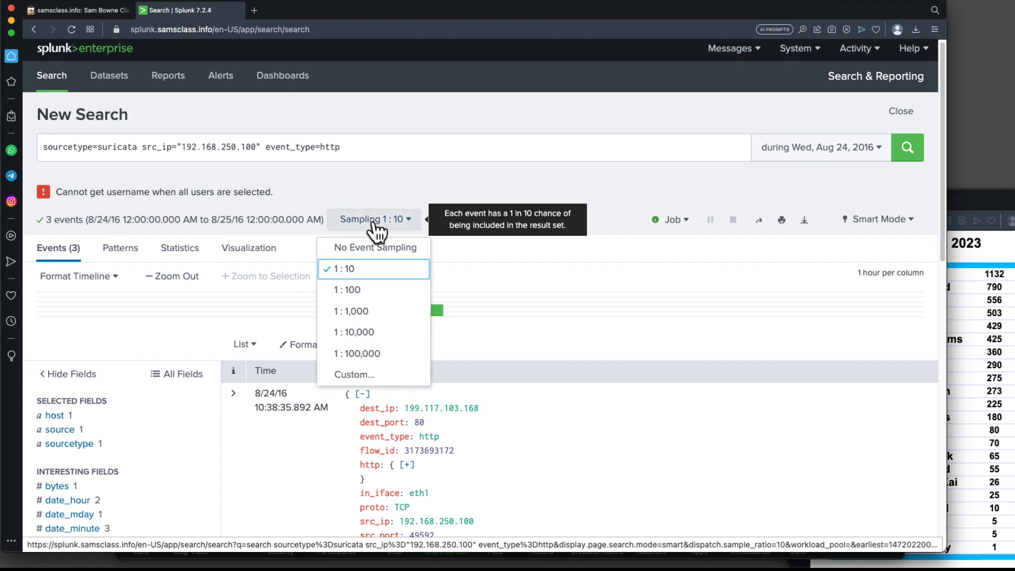
{"action": "left_click", "coordinate": [368, 247]}
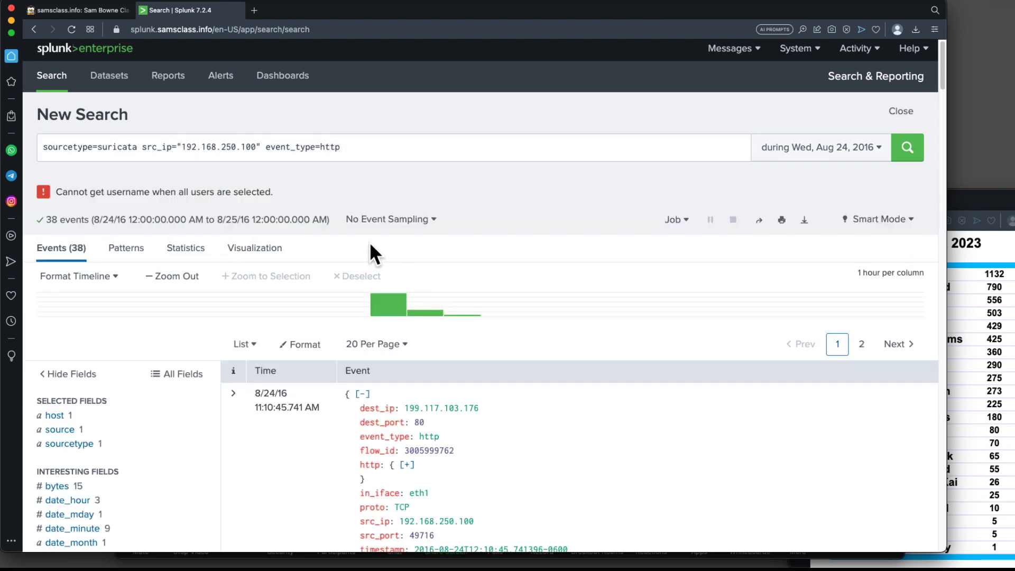
List the values of the http.hostname field and copy the hostname solidaritedeproximite.org
{"action": "scroll", "coordinate": [145, 364], "scroll_direction": "down", "scroll_amount": 3}
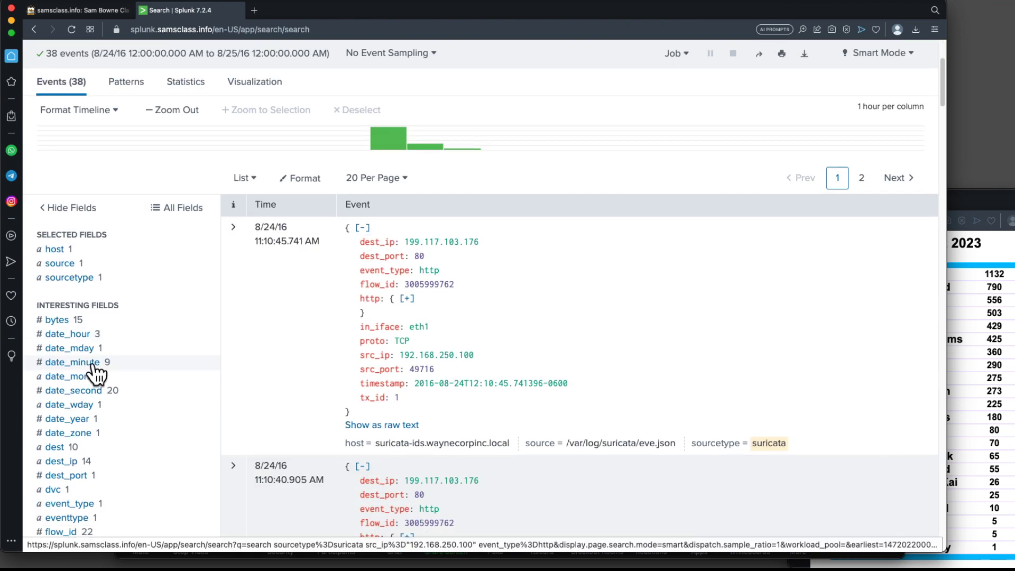
{"action": "scroll", "coordinate": [95, 374], "scroll_direction": "down", "scroll_amount": 3}
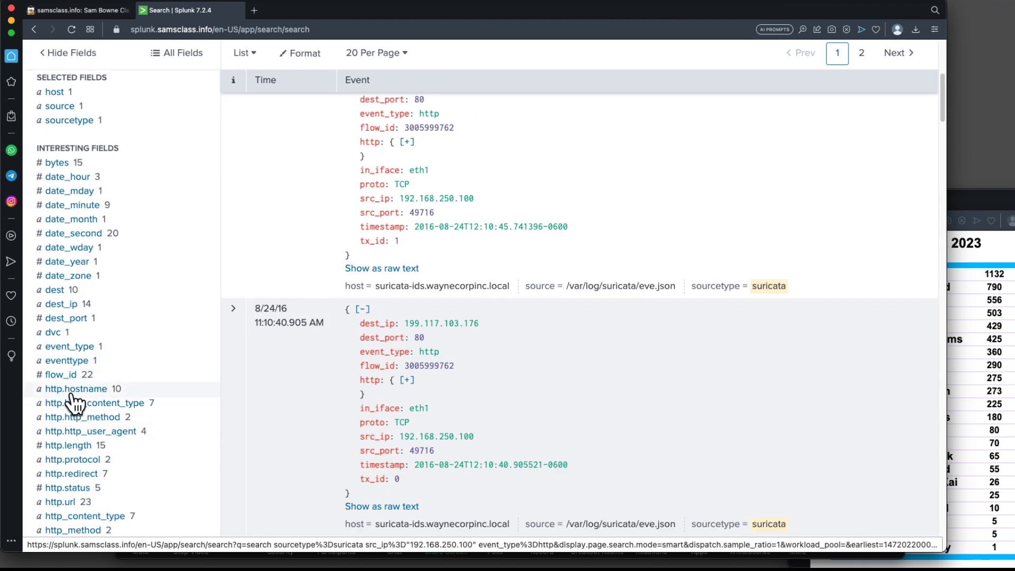
{"action": "left_click", "coordinate": [72, 394]}
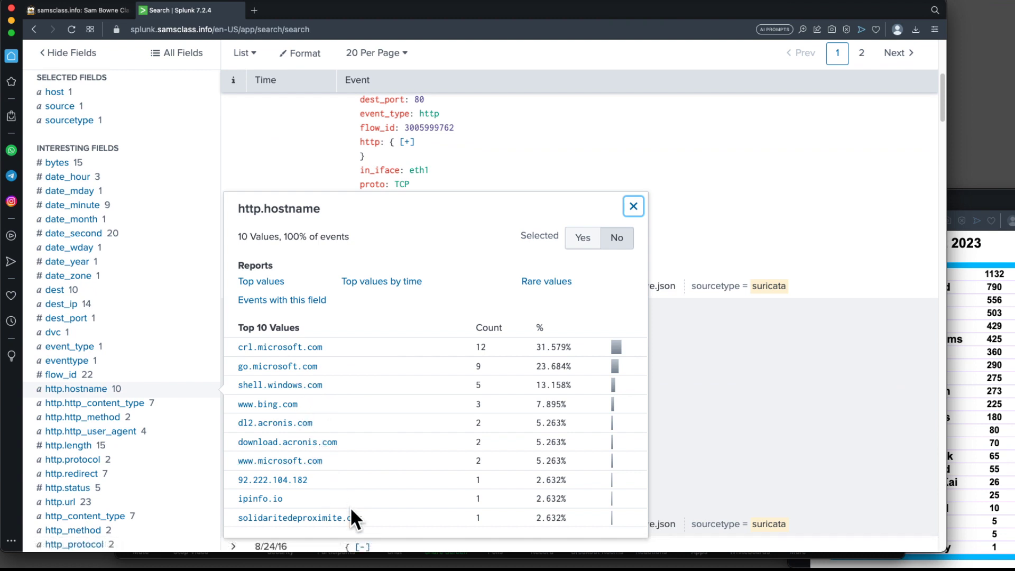
{"action": "left_click_drag", "start_coordinate": [364, 518], "coordinate": [236, 521]}
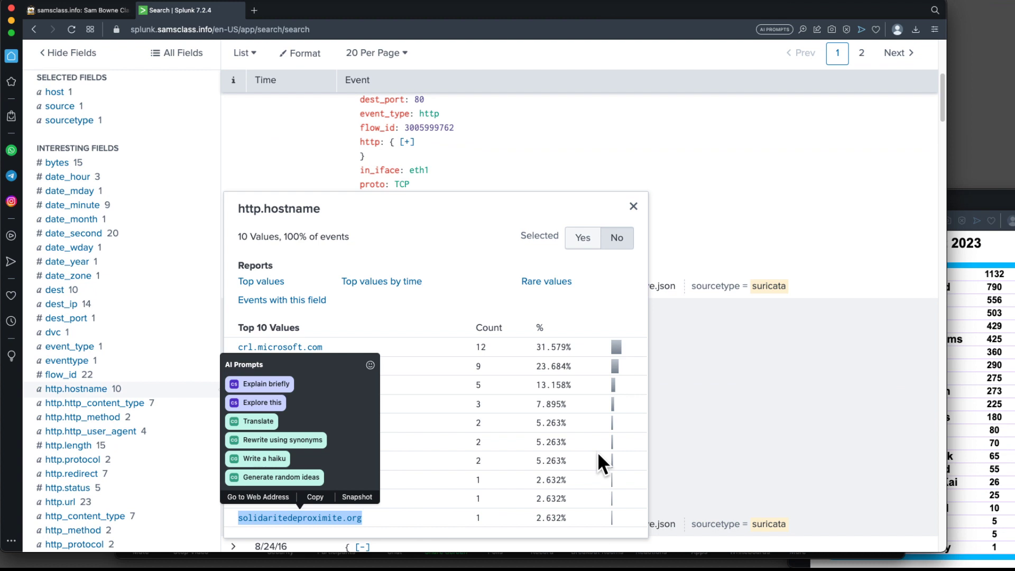
{"action": "left_click", "coordinate": [321, 498]}
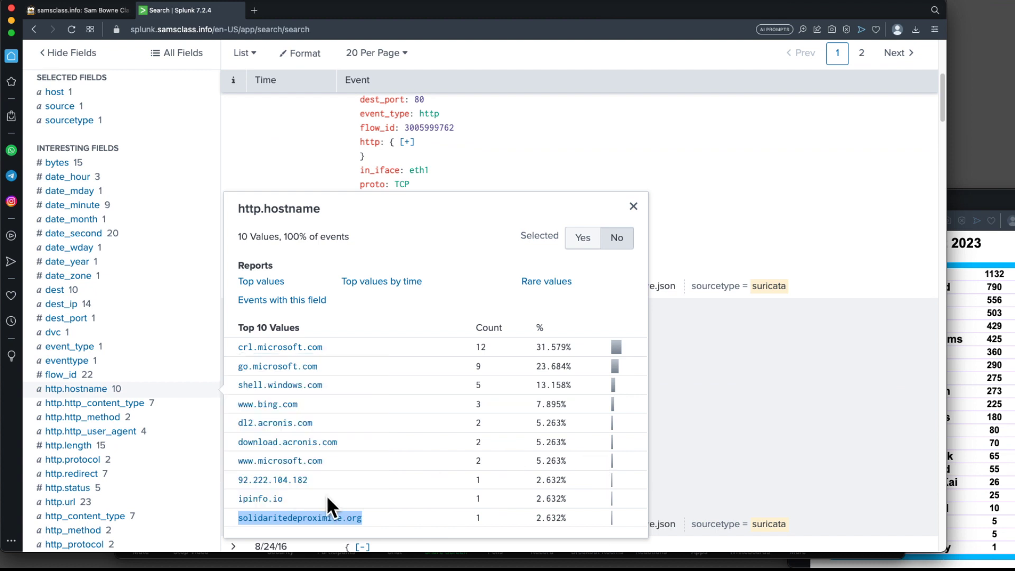
Look up solidaritedeproximite.org on Google in a private browser window, then close that window
{"action": "left_click", "coordinate": [220, 15]}
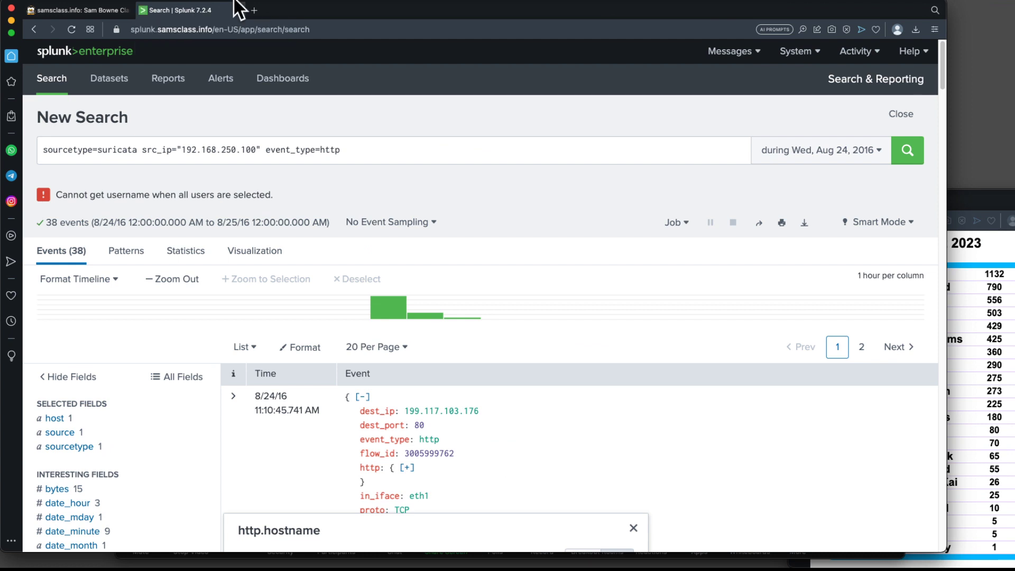
{"action": "key", "text": "super+shift+n"}
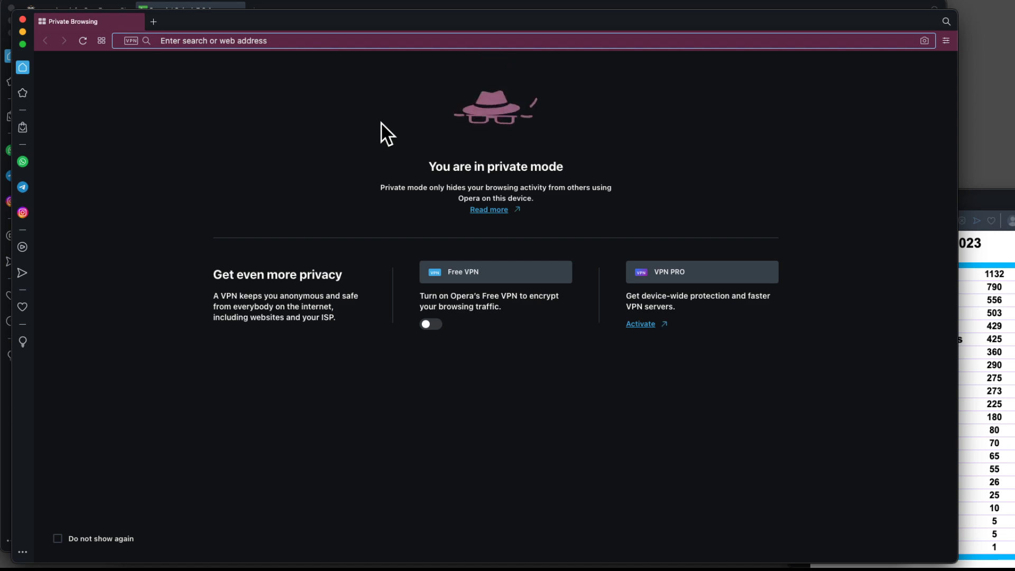
{"action": "type", "text": "google.co"}
{"action": "key", "text": "Return"}
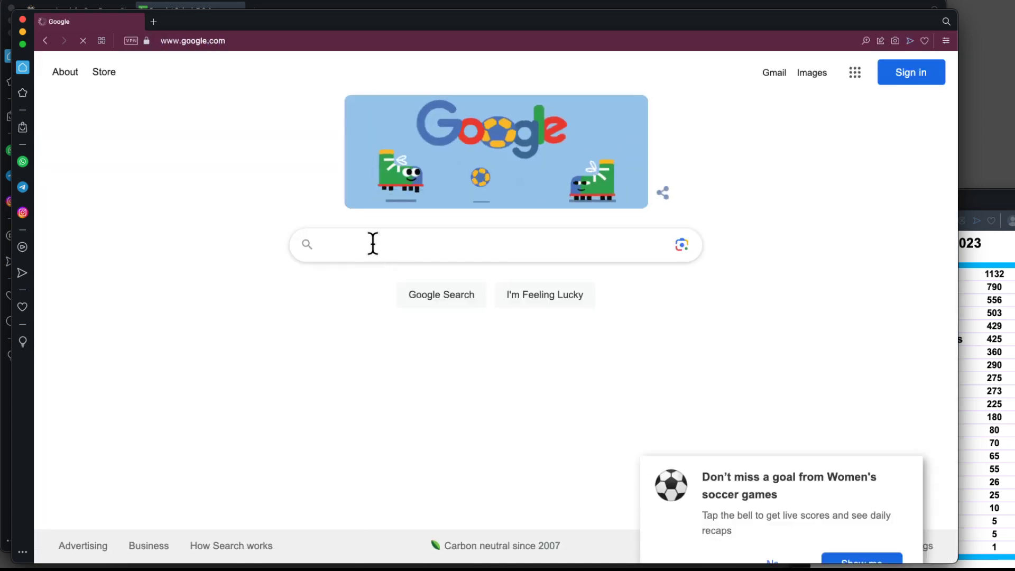
{"action": "key", "text": "super+v"}
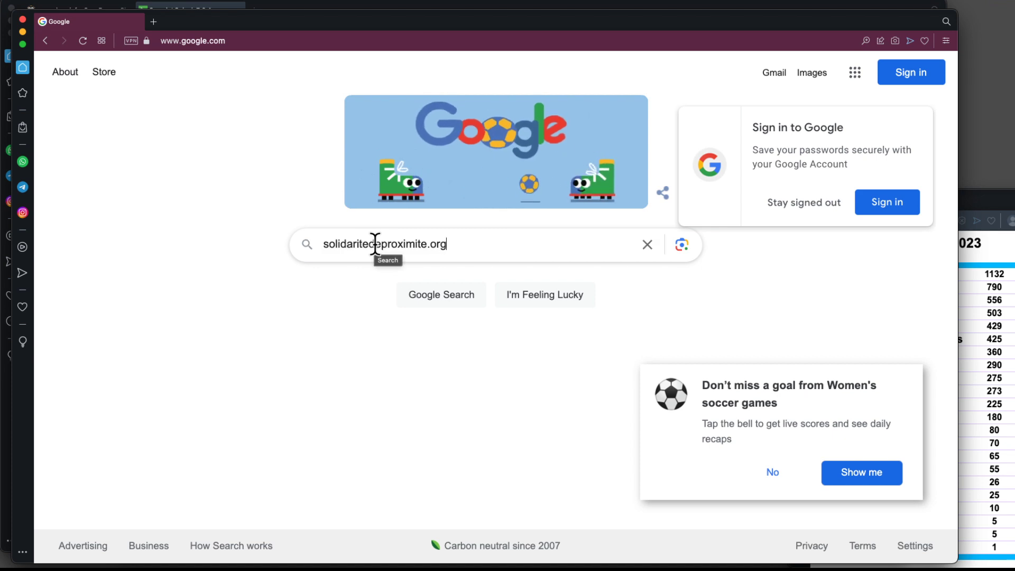
{"action": "key", "text": "Return"}
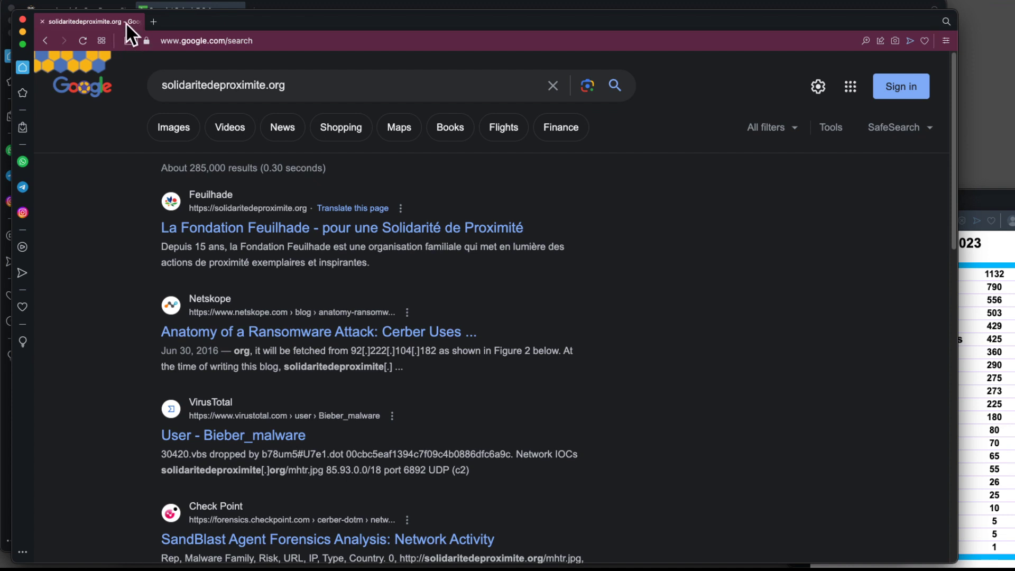
{"action": "left_click", "coordinate": [42, 21]}
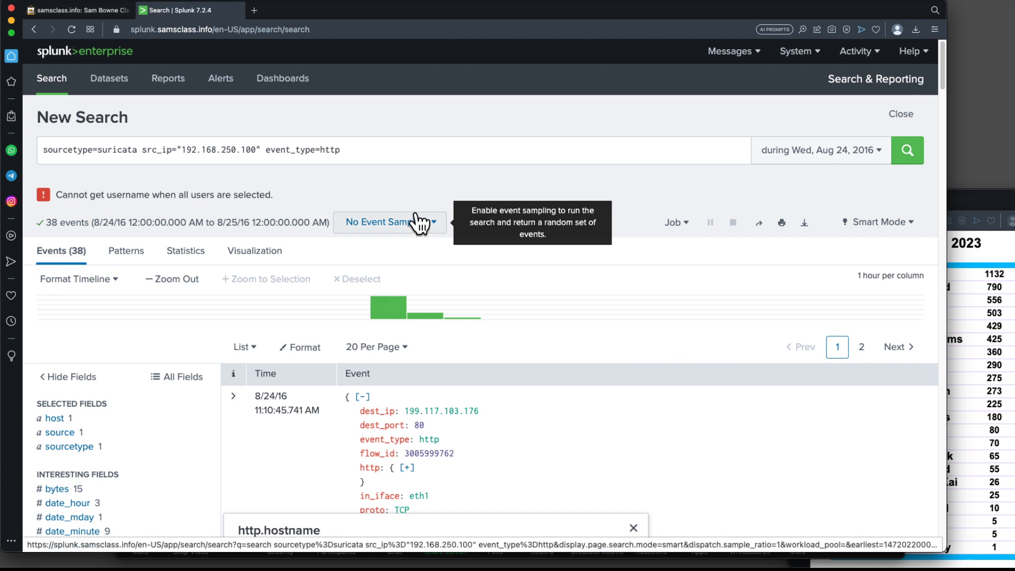
Replace the query with .vbs .exe and run it over All time
{"action": "left_click_drag", "start_coordinate": [365, 149], "coordinate": [27, 128]}
{"action": "type", "text": "."}
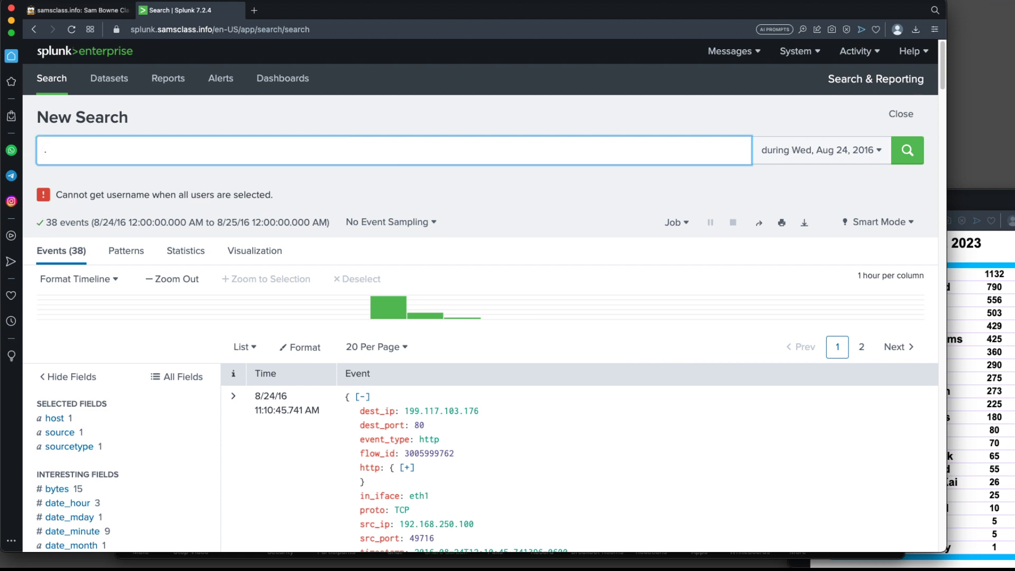
{"action": "type", "text": "vbs .exe"}
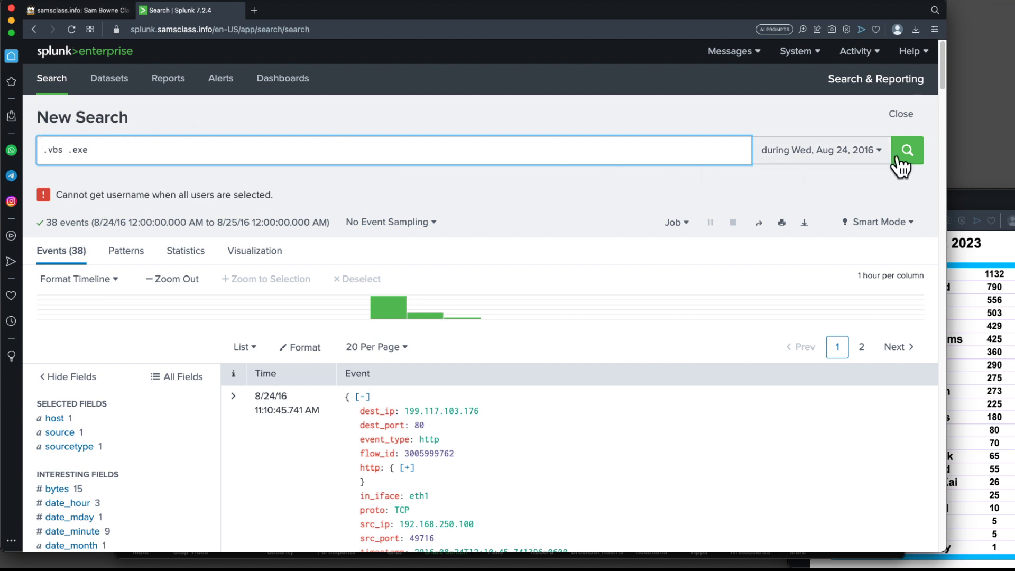
{"action": "left_click", "coordinate": [881, 150]}
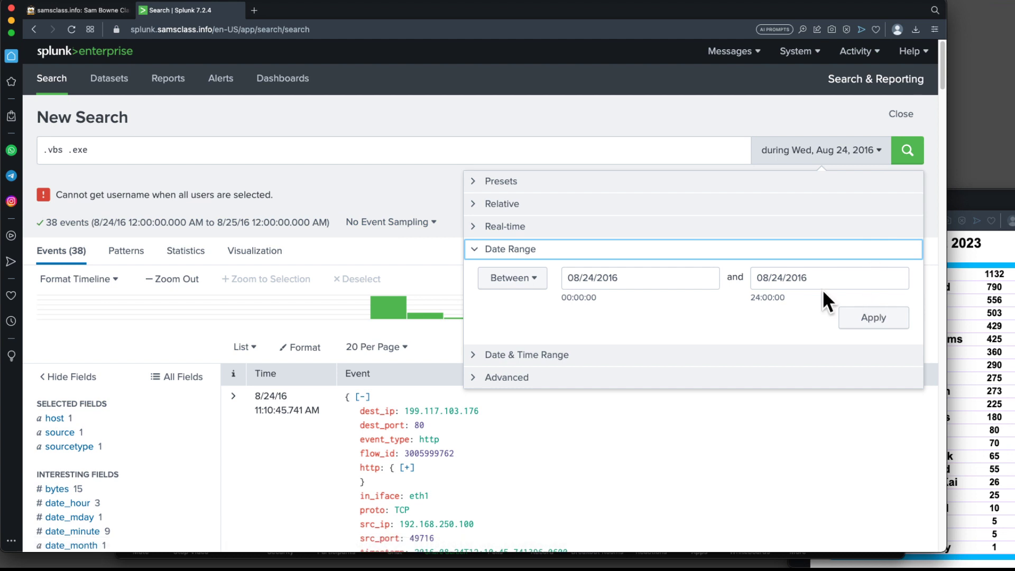
{"action": "left_click", "coordinate": [493, 183]}
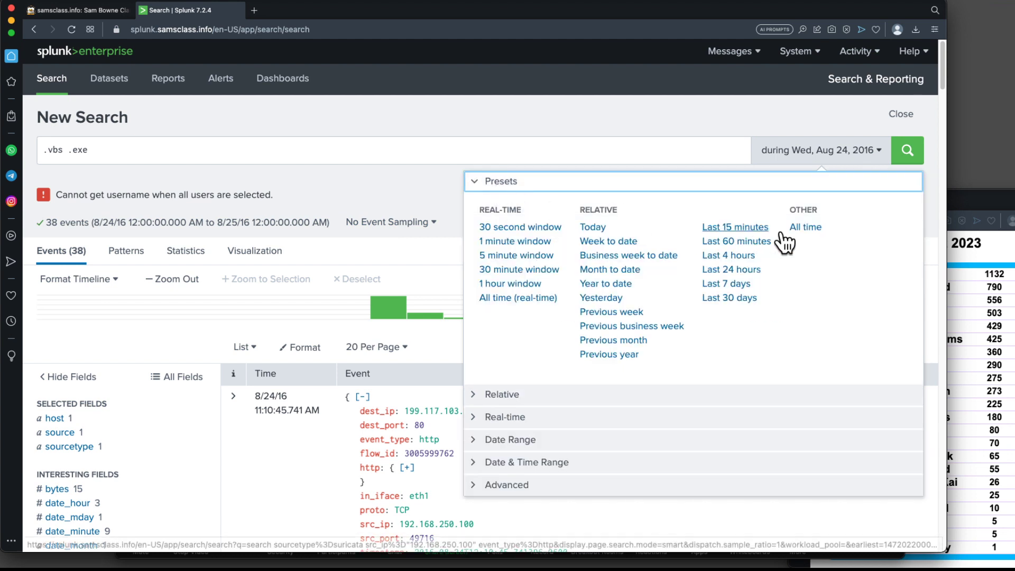
{"action": "left_click", "coordinate": [809, 226]}
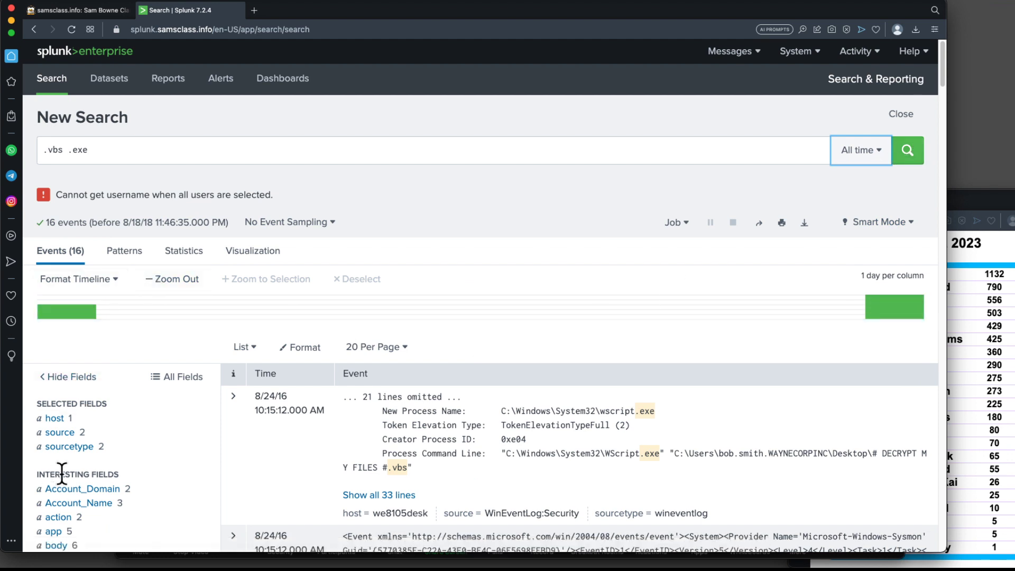
Examine the values of the body field for the process command line containing the VBScript code
{"action": "scroll", "coordinate": [87, 476], "scroll_direction": "down", "scroll_amount": 3}
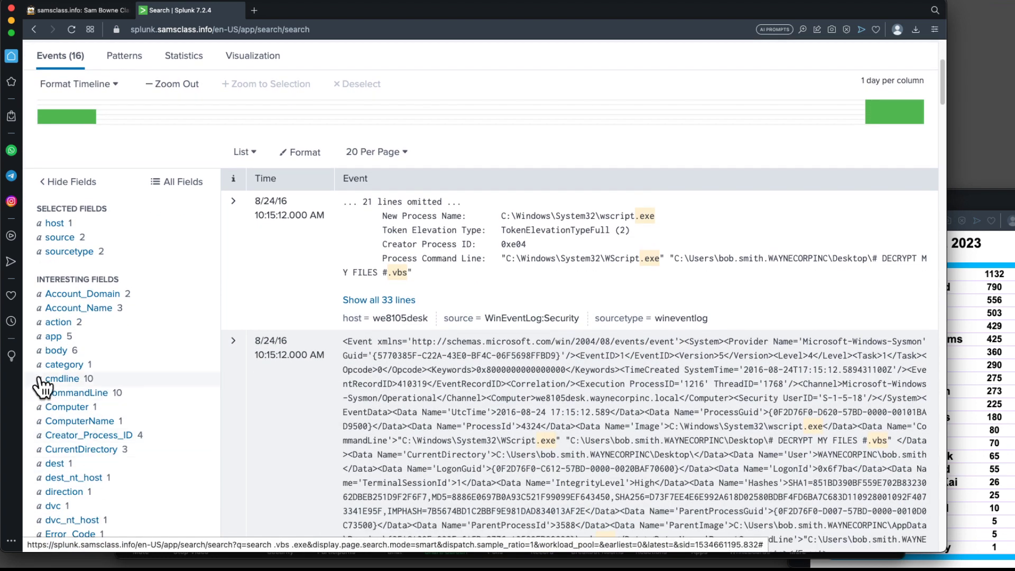
{"action": "left_click", "coordinate": [53, 350]}
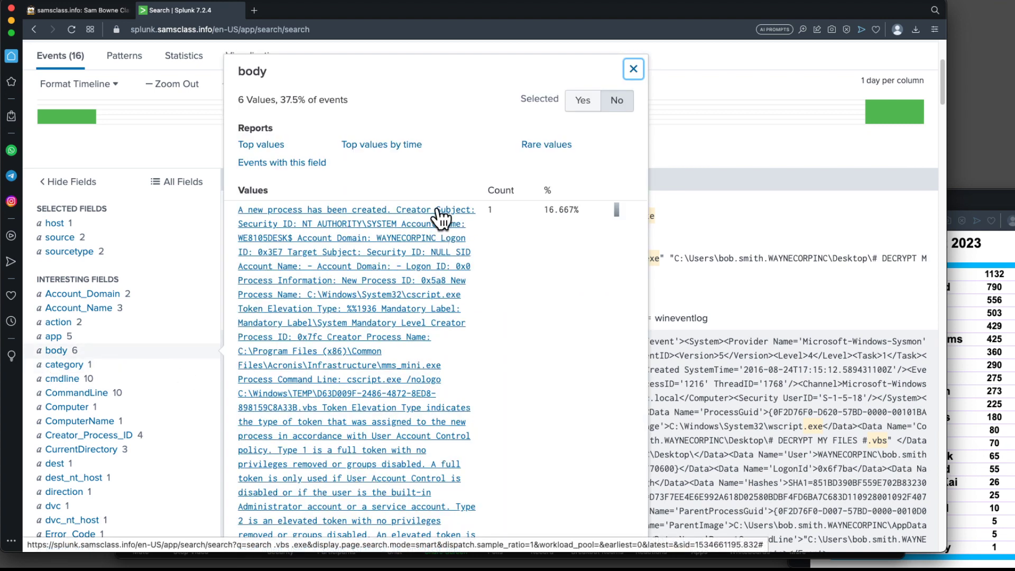
{"action": "scroll", "coordinate": [411, 441], "scroll_direction": "down", "scroll_amount": 5}
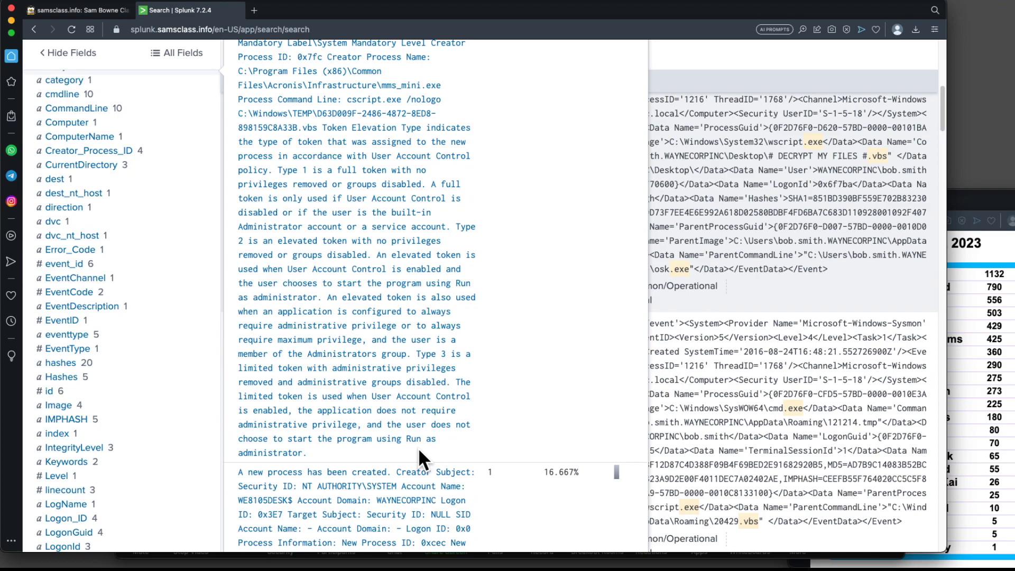
{"action": "scroll", "coordinate": [418, 447], "scroll_direction": "down", "scroll_amount": 6}
{"action": "scroll", "coordinate": [417, 454], "scroll_direction": "down", "scroll_amount": 8}
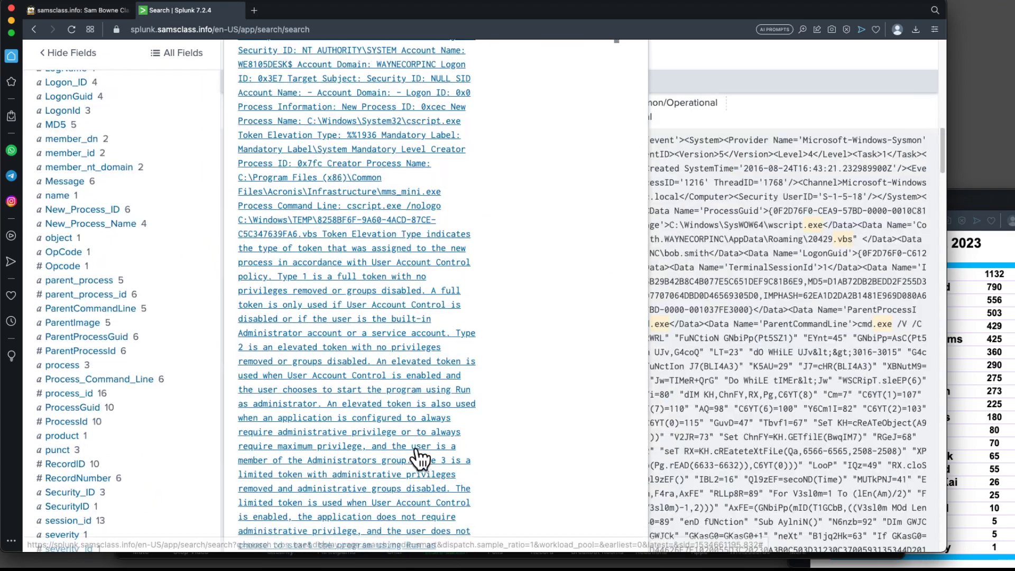
{"action": "scroll", "coordinate": [418, 454], "scroll_direction": "down", "scroll_amount": 8}
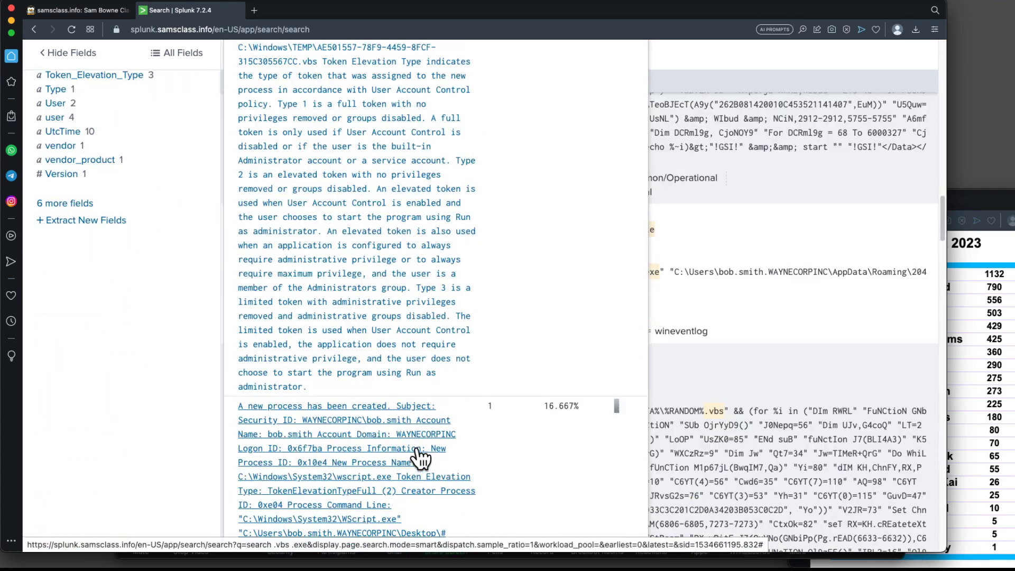
{"action": "scroll", "coordinate": [417, 454], "scroll_direction": "down", "scroll_amount": 8}
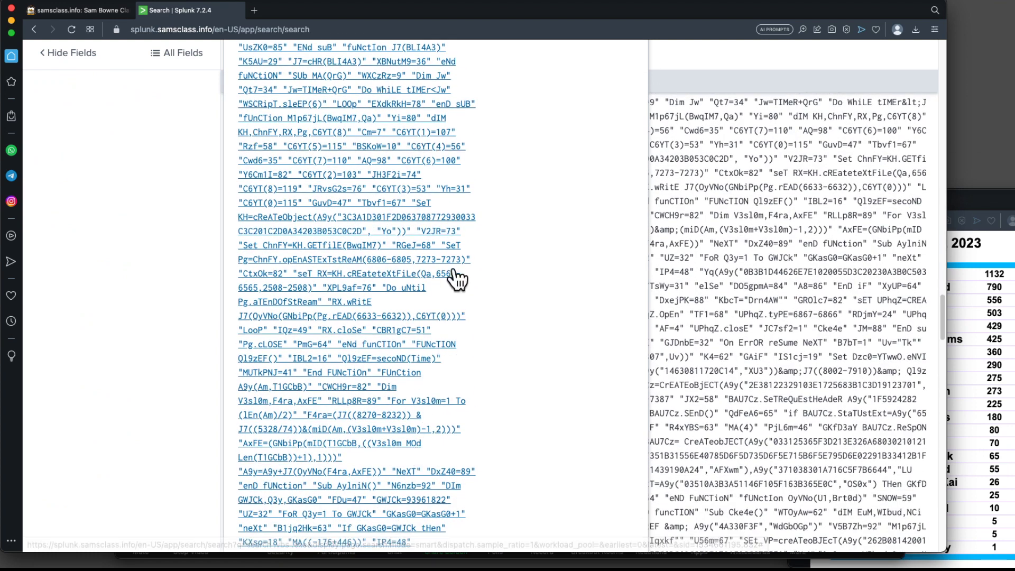
{"action": "scroll", "coordinate": [349, 182], "scroll_direction": "up", "scroll_amount": 1}
{"action": "scroll", "coordinate": [349, 182], "scroll_direction": "up", "scroll_amount": 4}
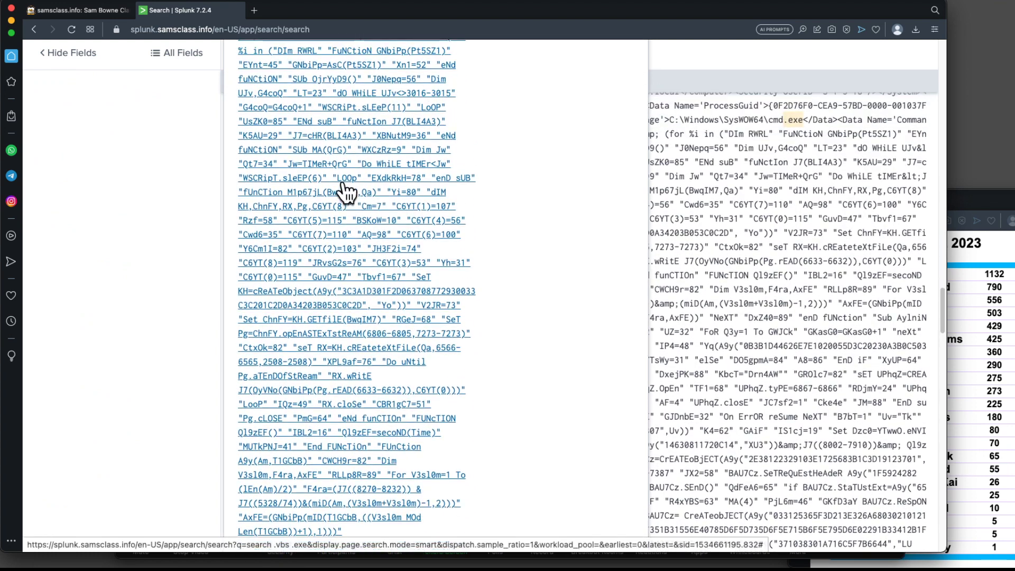
{"action": "scroll", "coordinate": [335, 203], "scroll_direction": "up", "scroll_amount": 1}
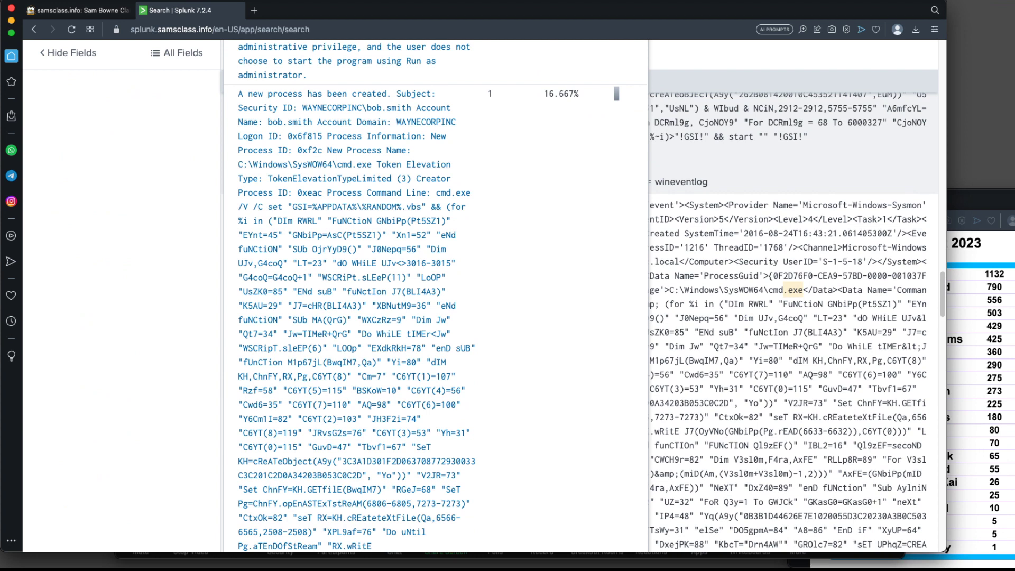
Switch to the other browser window showing the USB device registry entries article and move it over the Splunk window
{"action": "key", "text": "super+Tab"}
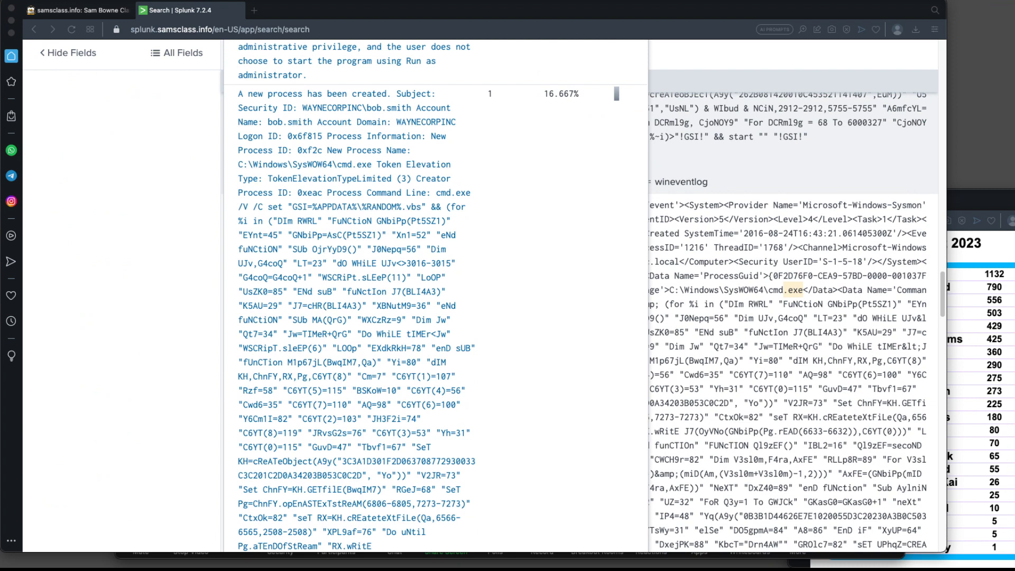
{"action": "left_click_drag", "start_coordinate": [1014, 48], "coordinate": [499, 51]}
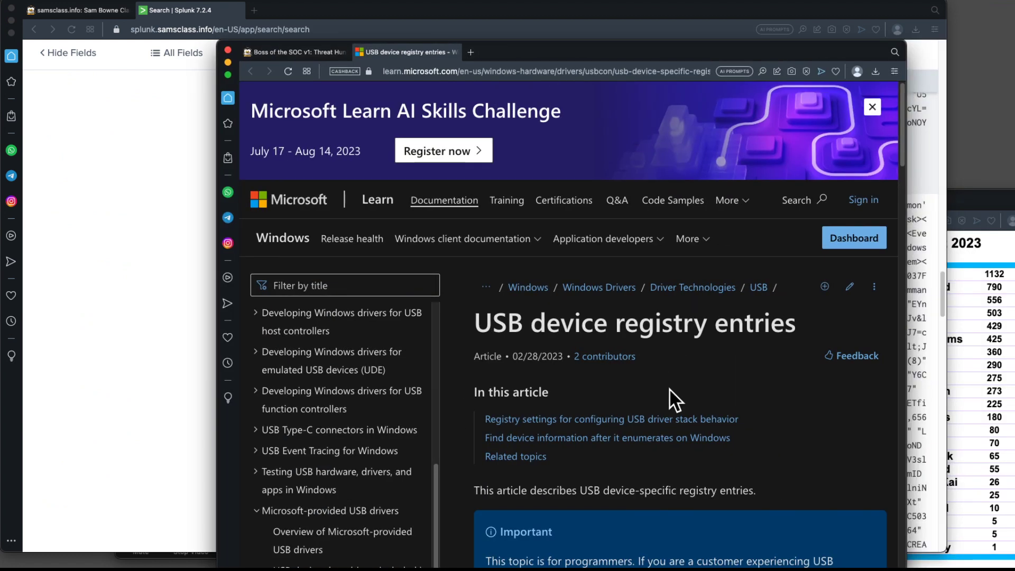
Check the registry key format in the USB article, then return to the BOTSv1 challenge page and move its window clear of Splunk
{"action": "scroll", "coordinate": [674, 400], "scroll_direction": "down", "scroll_amount": 12}
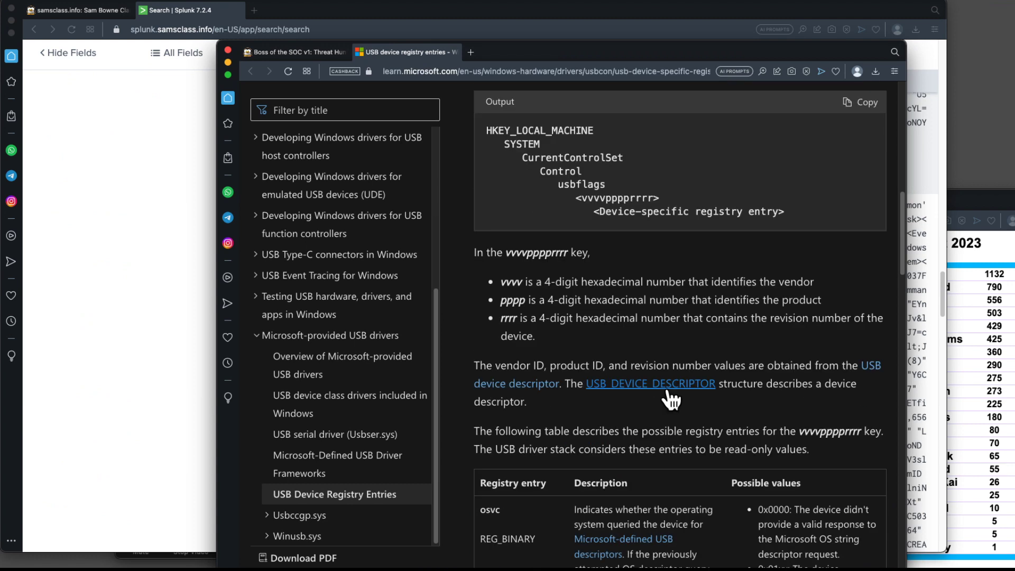
{"action": "left_click", "coordinate": [313, 52]}
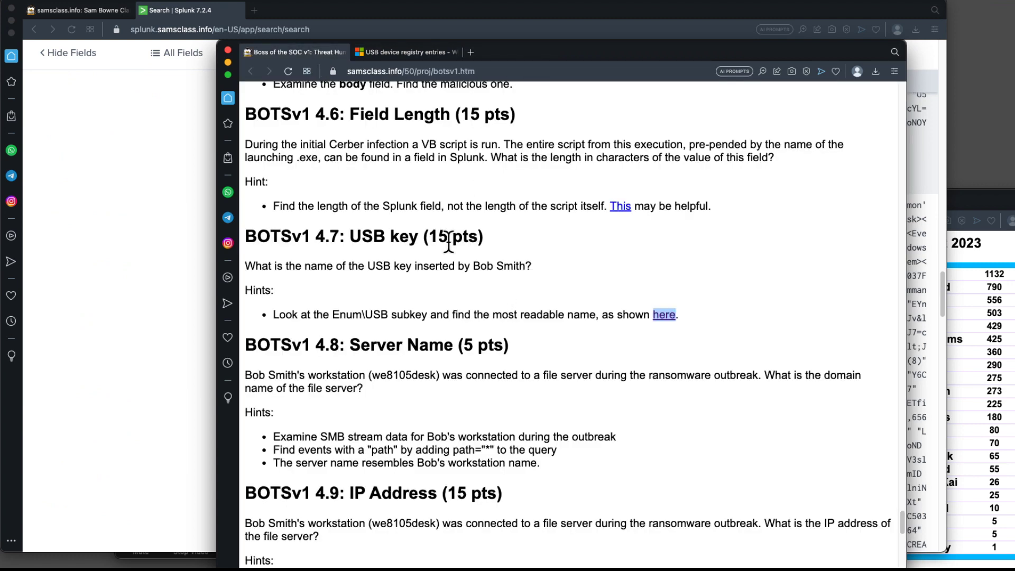
{"action": "left_click_drag", "start_coordinate": [614, 42], "coordinate": [1014, 69]}
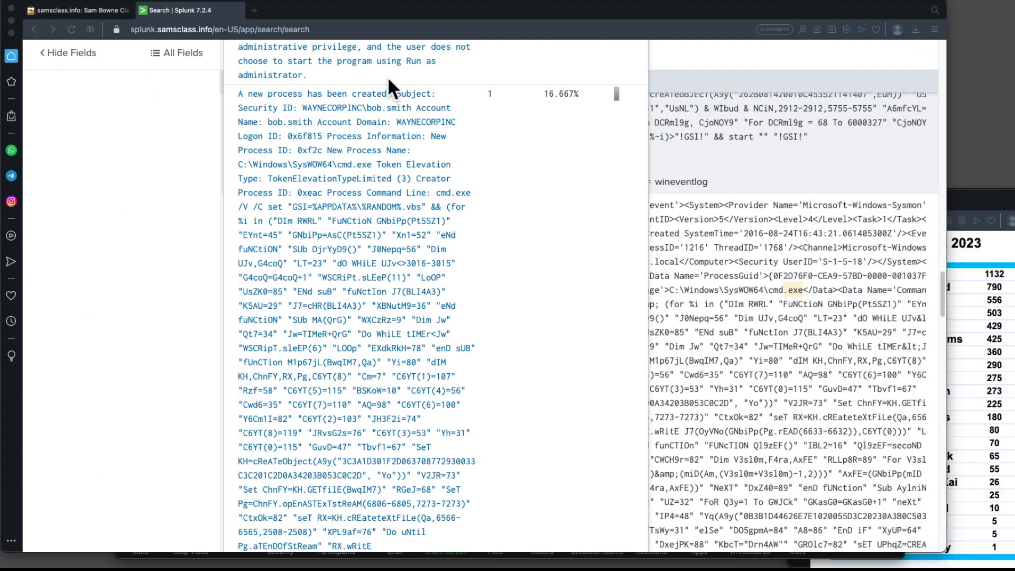
Start a new search on the WinRegistry sourcetype chosen from the data summary
{"action": "left_click", "coordinate": [937, 286]}
{"action": "left_click_drag", "start_coordinate": [947, 248], "coordinate": [953, 105]}
{"action": "left_click", "coordinate": [918, 273]}
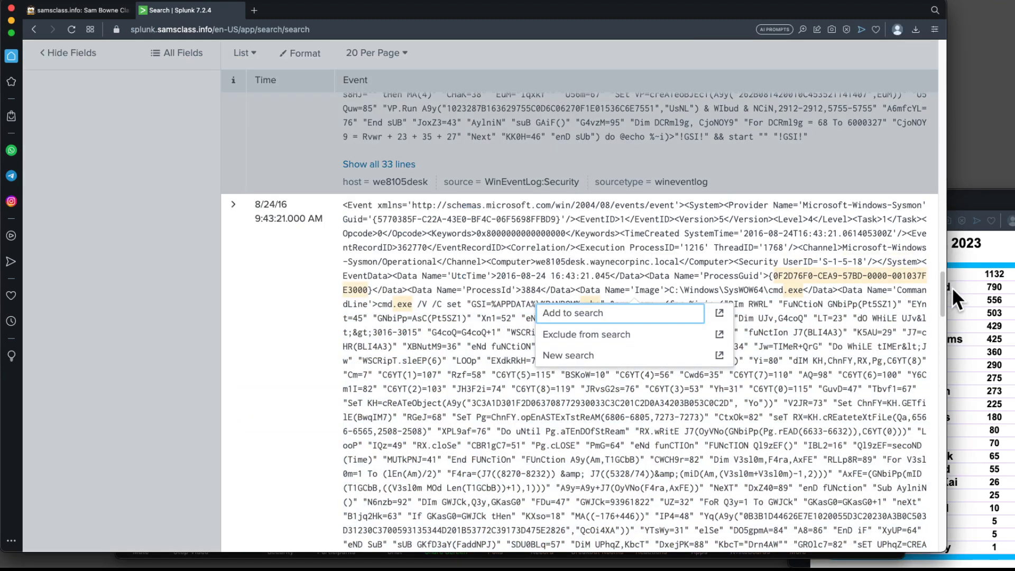
{"action": "left_click_drag", "start_coordinate": [941, 288], "coordinate": [953, 49]}
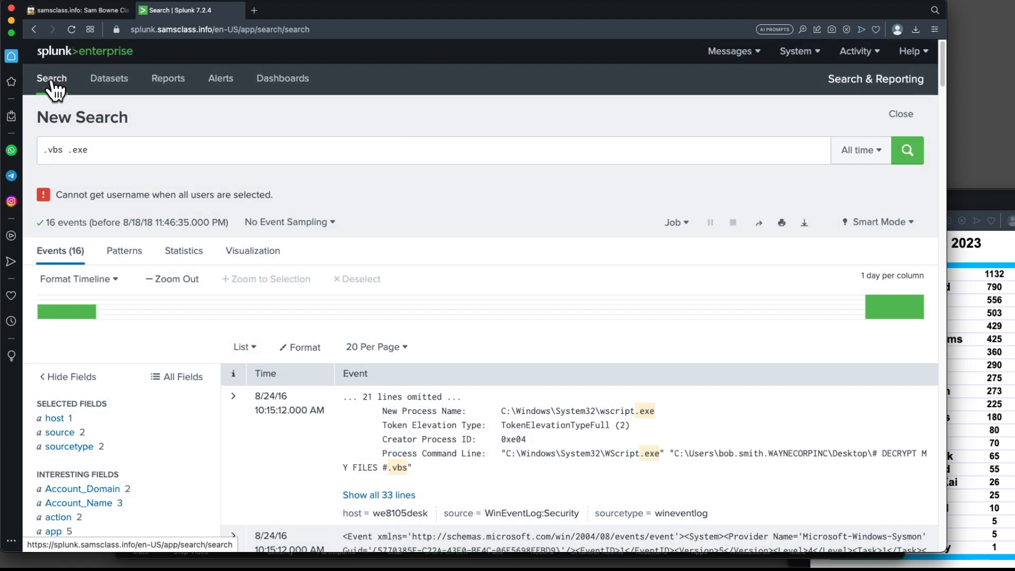
{"action": "left_click", "coordinate": [47, 79]}
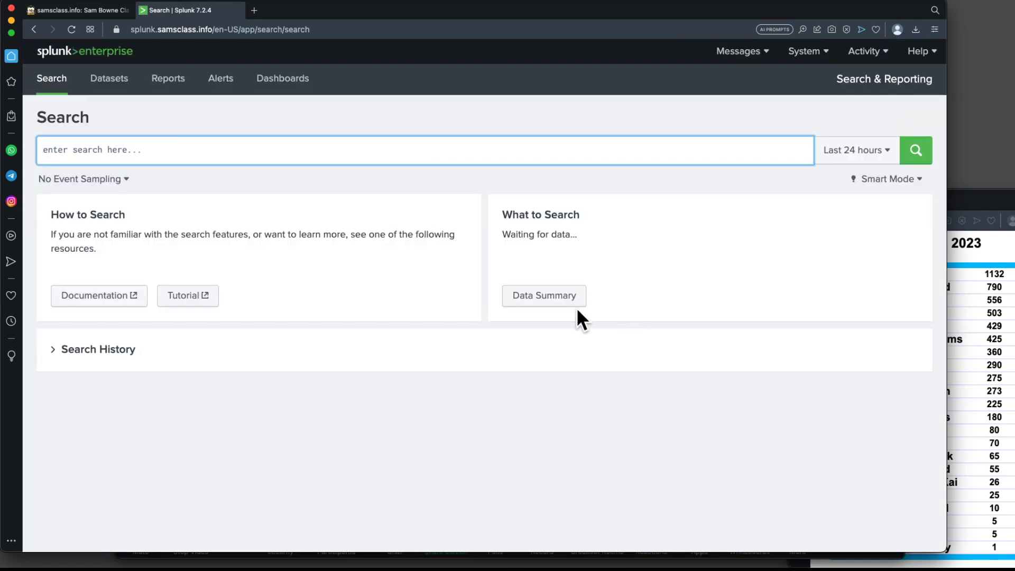
{"action": "left_click_drag", "start_coordinate": [563, 299], "coordinate": [566, 296]}
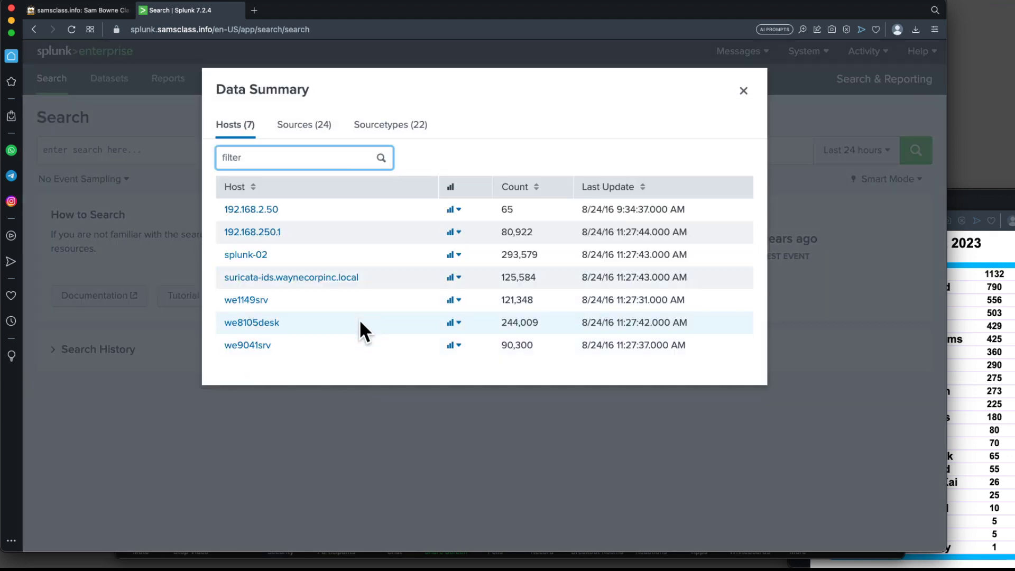
{"action": "left_click", "coordinate": [395, 127]}
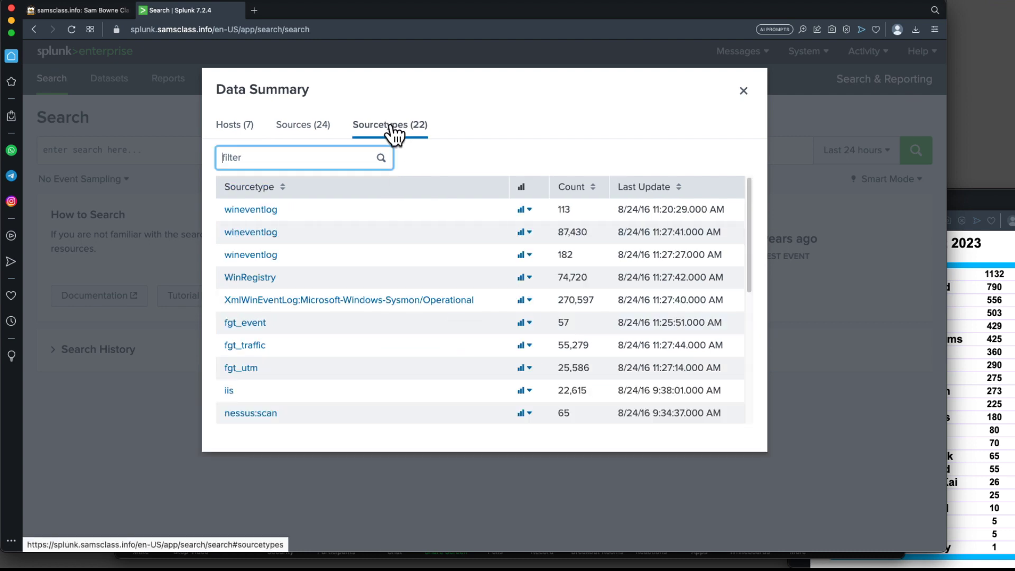
{"action": "left_click", "coordinate": [265, 280]}
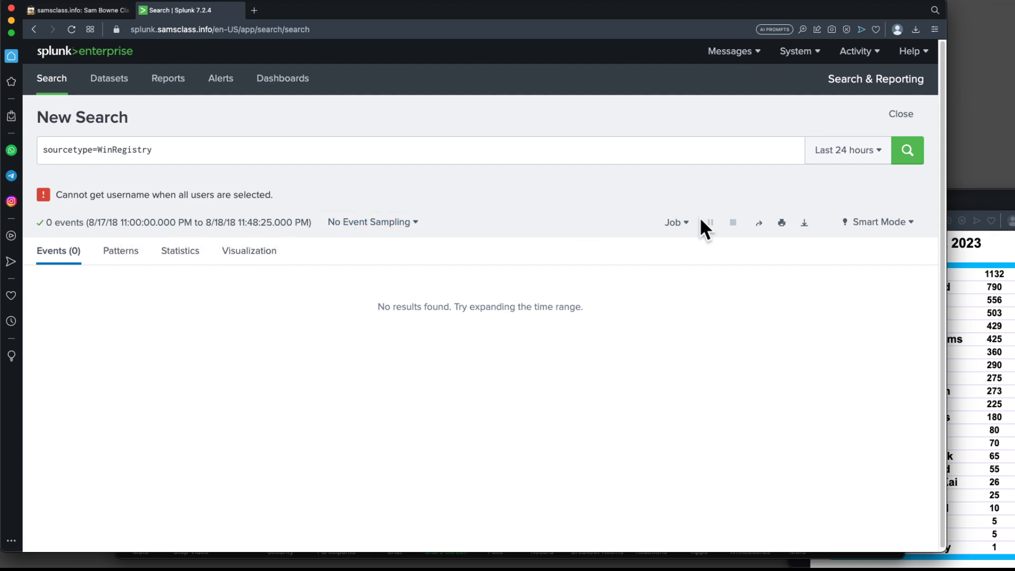
Expand the time range to All time, add USB to the WinRegistry query and run it
{"action": "left_click", "coordinate": [874, 152]}
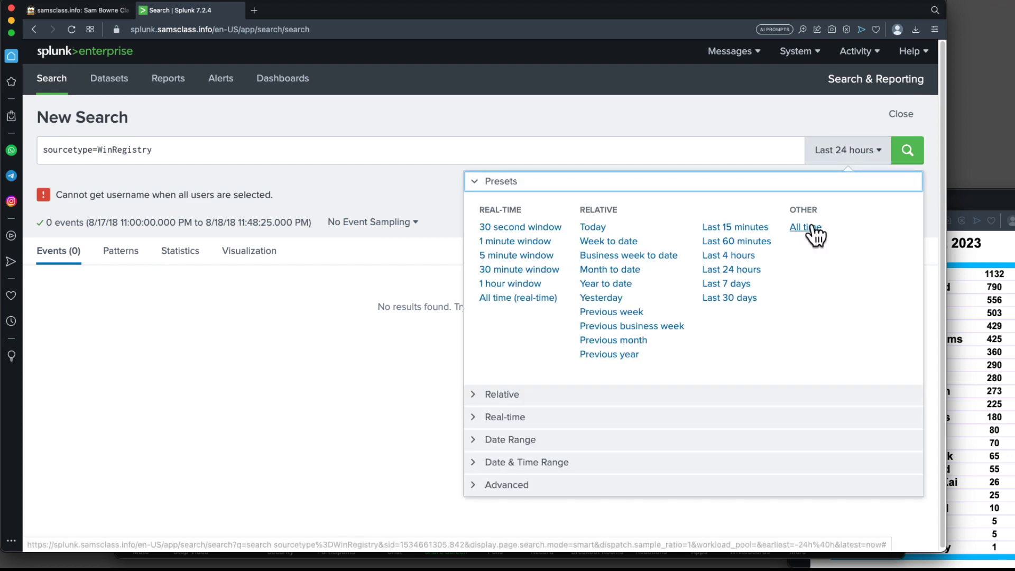
{"action": "left_click", "coordinate": [814, 235]}
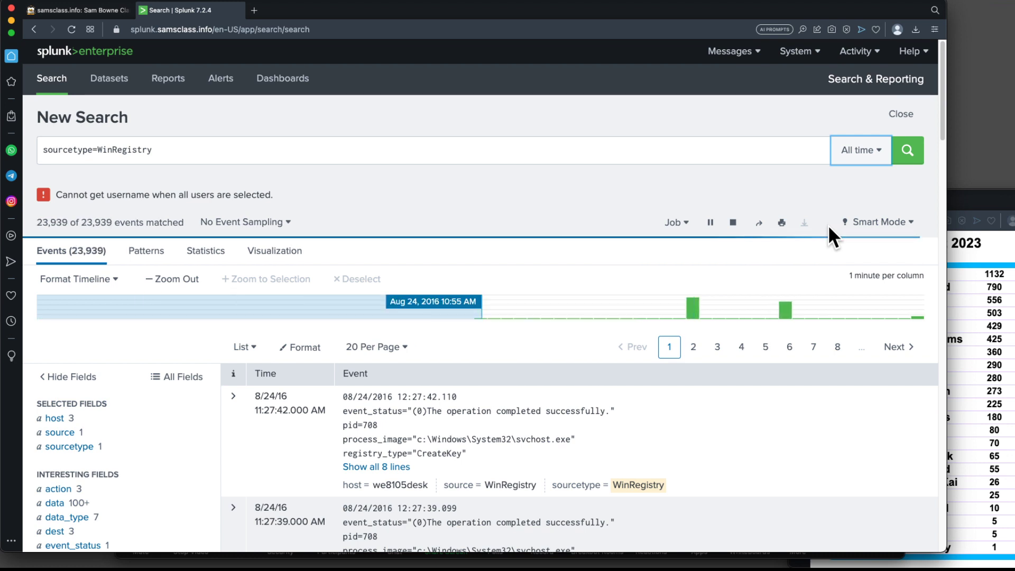
{"action": "left_click", "coordinate": [275, 158]}
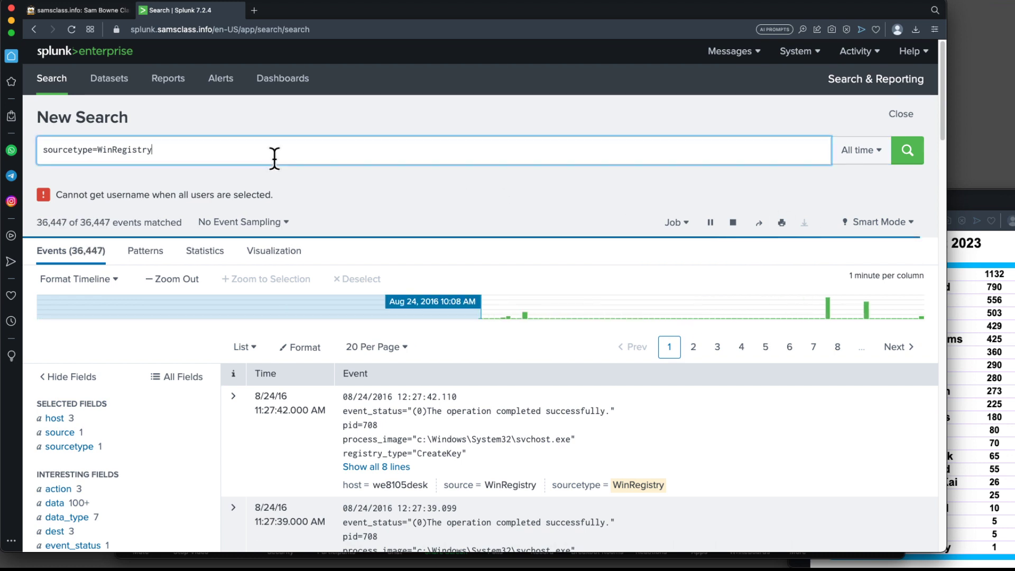
{"action": "type", "text": "US"}
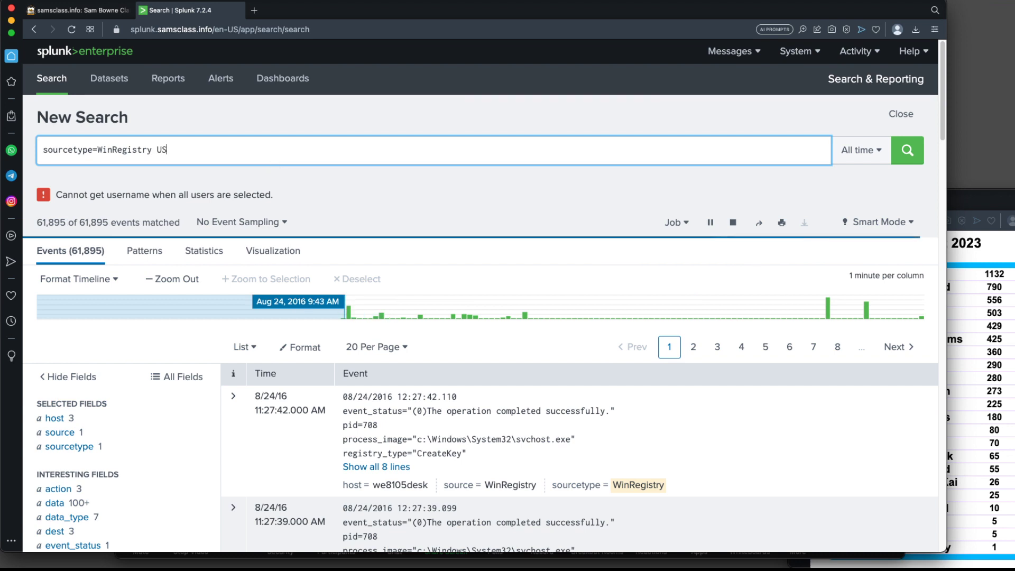
{"action": "type", "text": "B"}
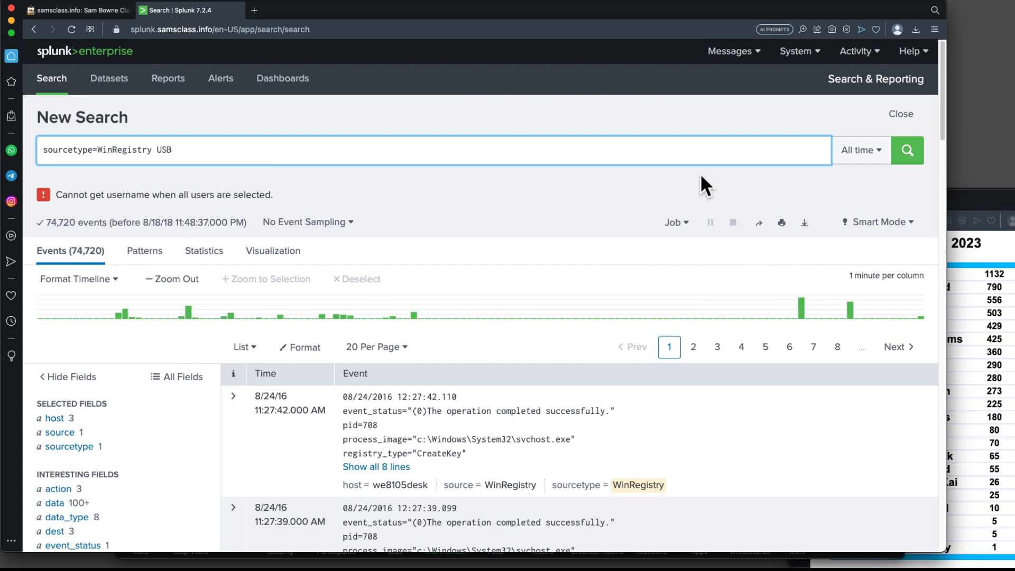
{"action": "left_click", "coordinate": [915, 159]}
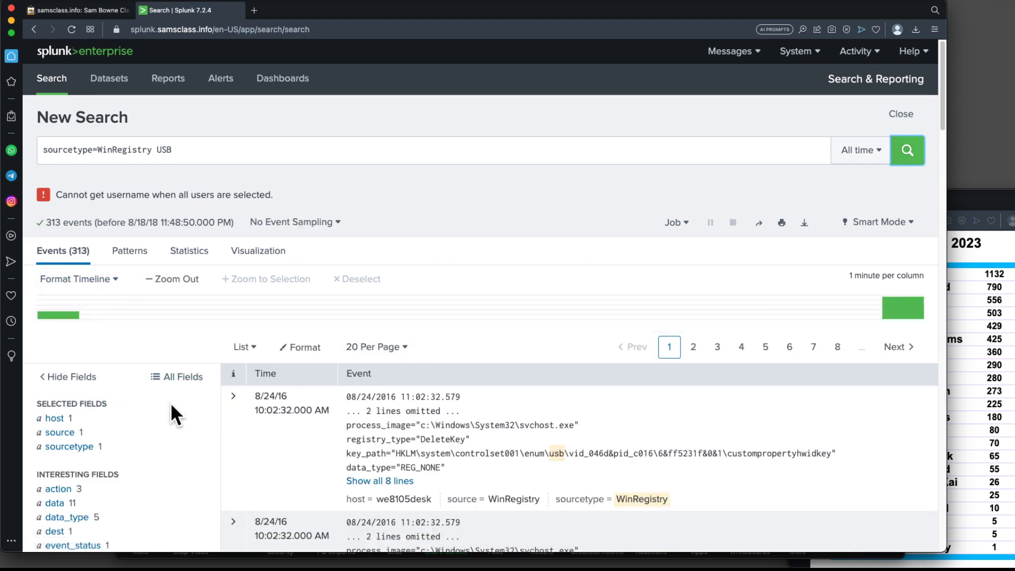
Examine the values of the registry_key_name and registry_path fields for USB device entries
{"action": "scroll", "coordinate": [159, 403], "scroll_direction": "down", "scroll_amount": 1}
{"action": "scroll", "coordinate": [153, 407], "scroll_direction": "down", "scroll_amount": 6}
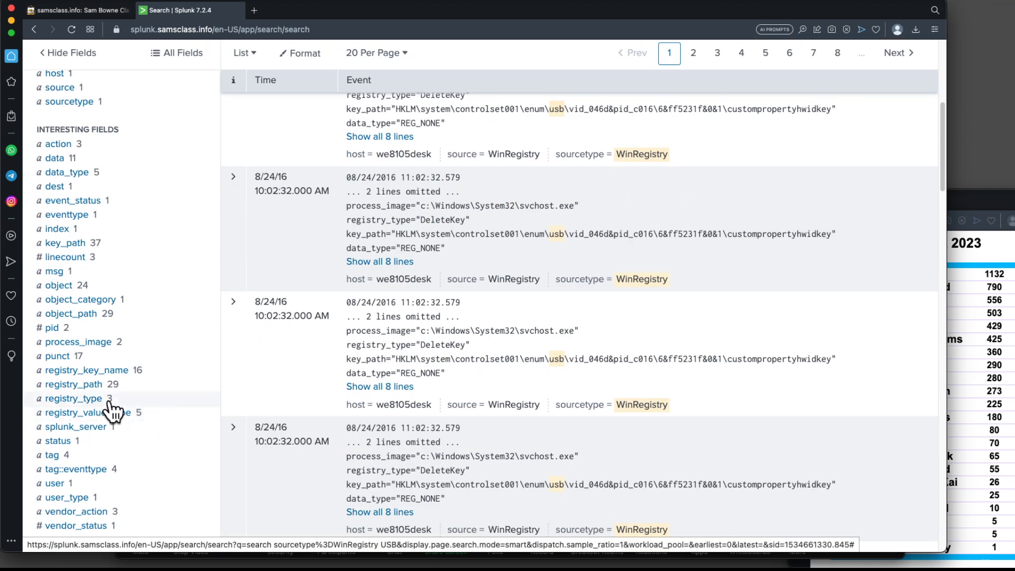
{"action": "left_click", "coordinate": [84, 371]}
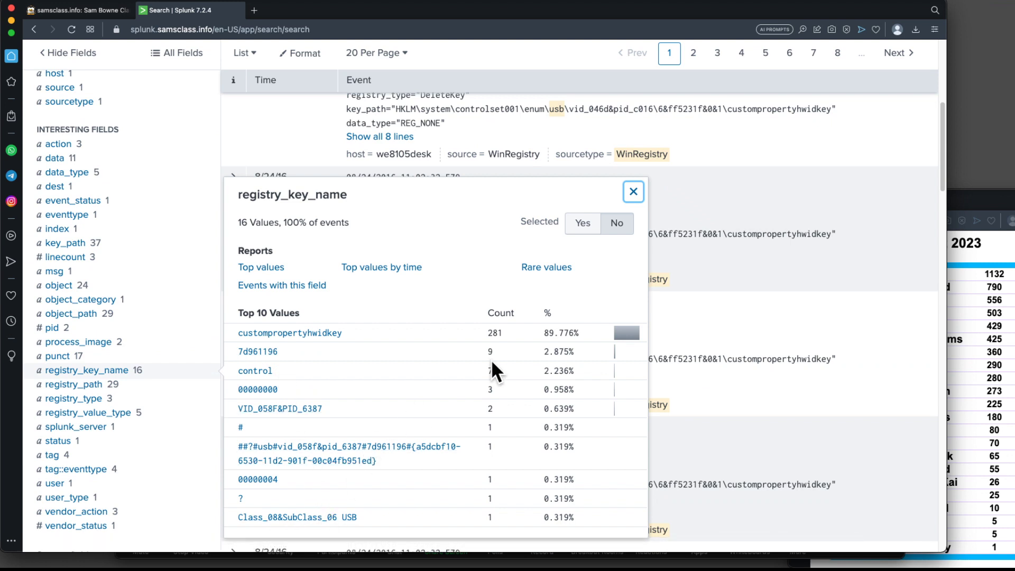
{"action": "scroll", "coordinate": [512, 372], "scroll_direction": "down", "scroll_amount": 3}
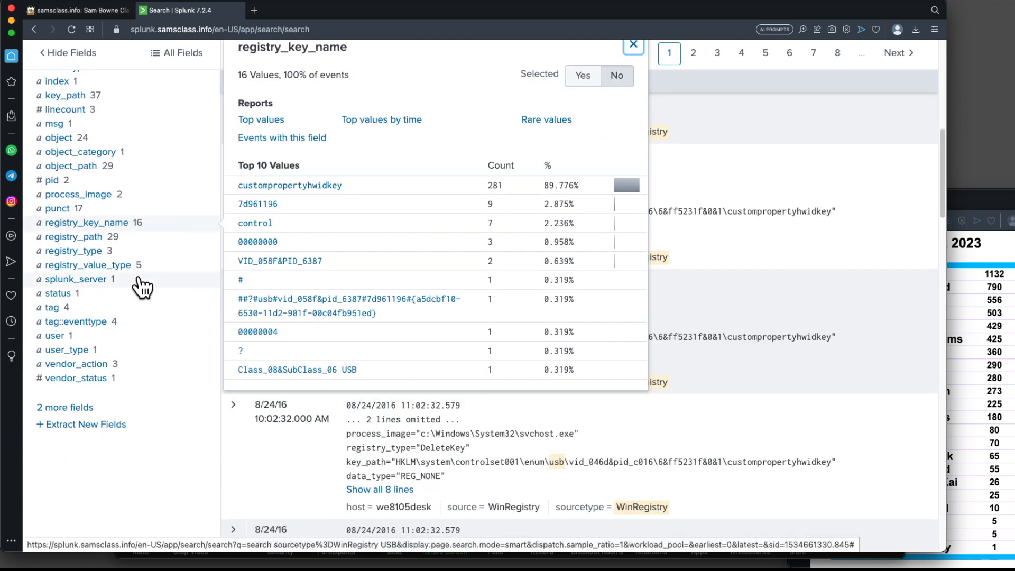
{"action": "left_click", "coordinate": [96, 244]}
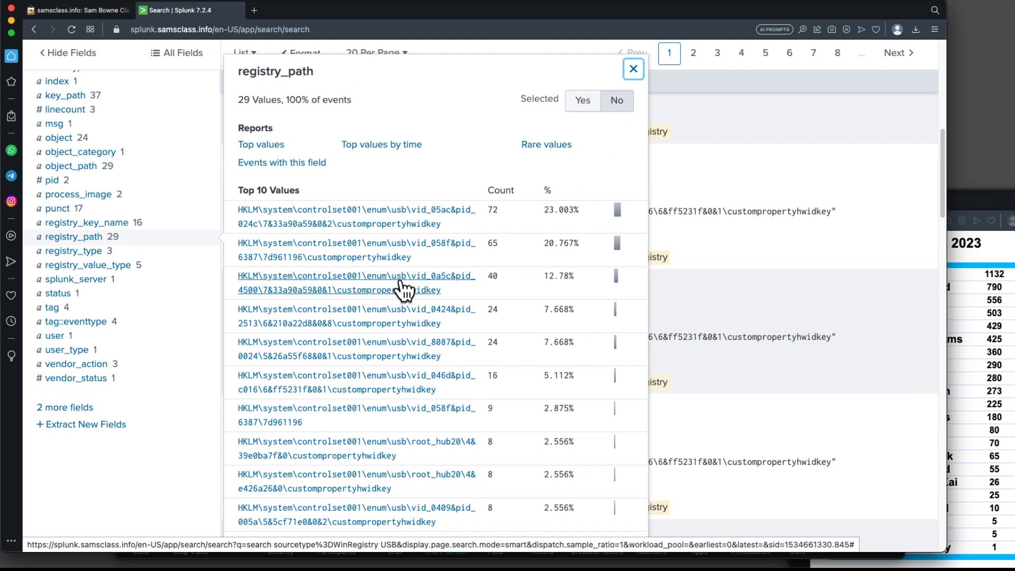
Try narrowing the search by replacing USB with "enum\usb" in the query and run it
{"action": "scroll", "coordinate": [403, 289], "scroll_direction": "up", "scroll_amount": 10}
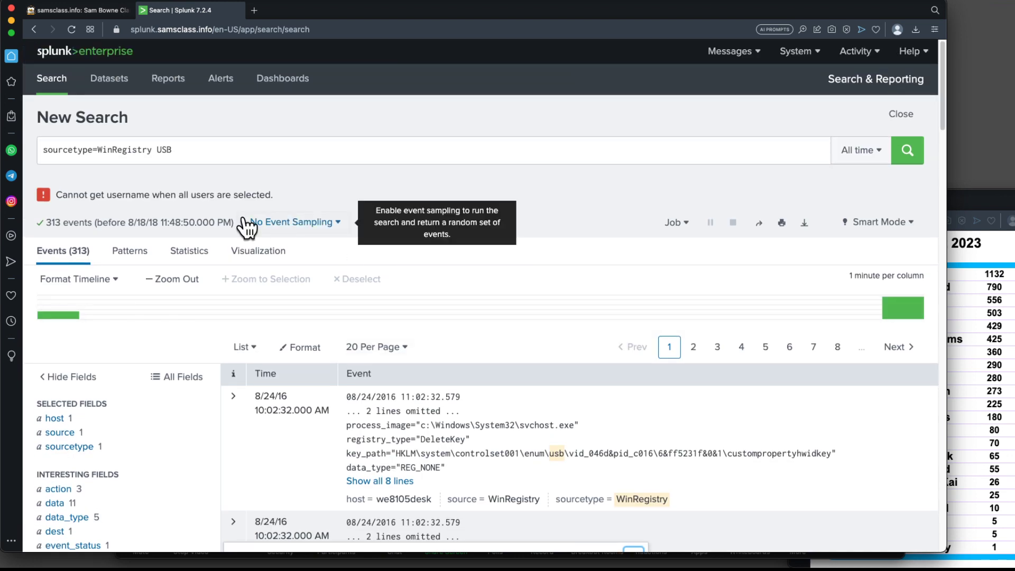
{"action": "left_click", "coordinate": [157, 153]}
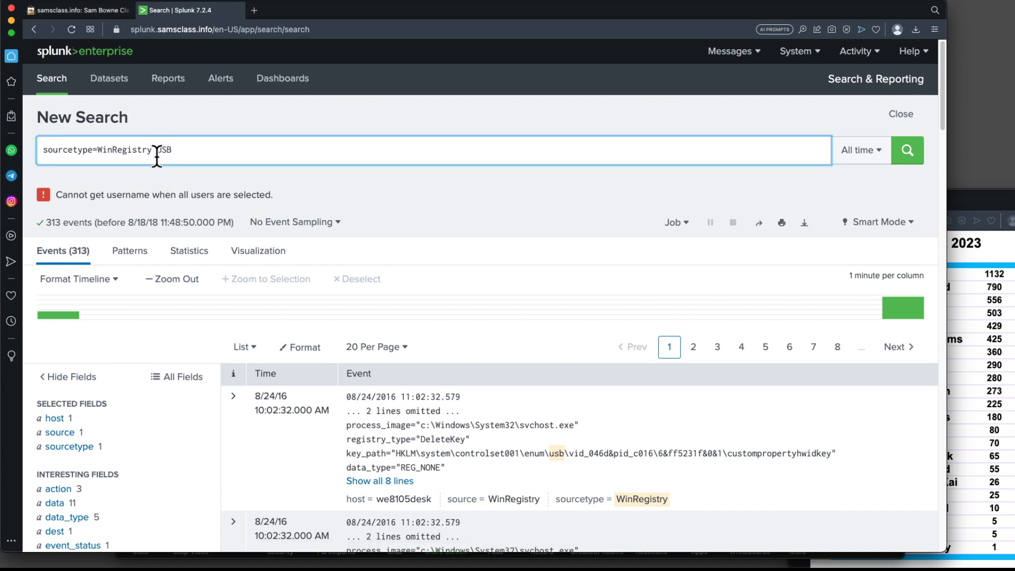
{"action": "double_click", "coordinate": [155, 160]}
{"action": "type", "text": "enum\\usb\""}
{"action": "left_click", "coordinate": [906, 153]}
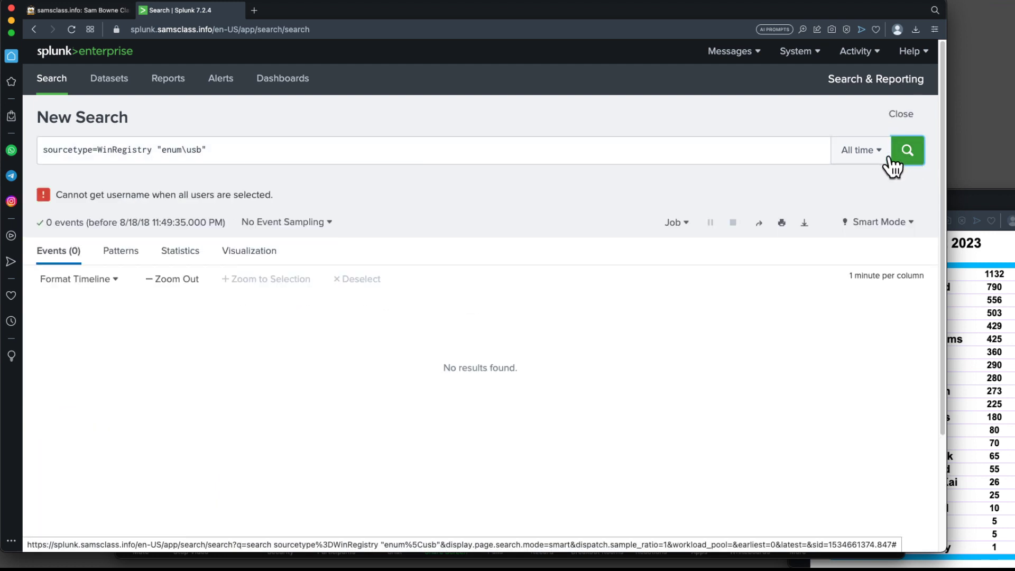
Restore the query to sourcetype=WinRegistry USB and run it again
{"action": "left_click_drag", "start_coordinate": [155, 150], "coordinate": [226, 157]}
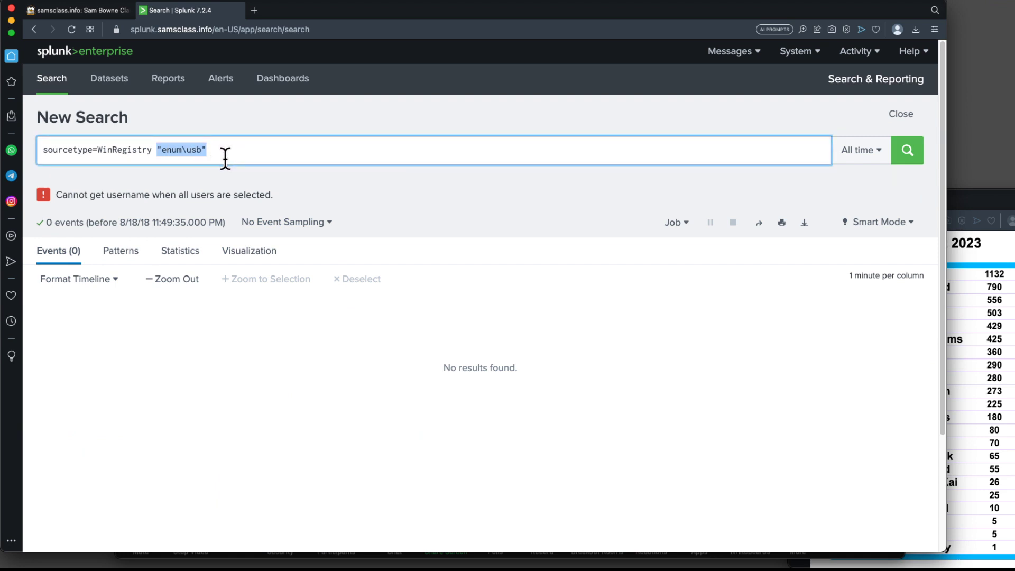
{"action": "type", "text": "USB"}
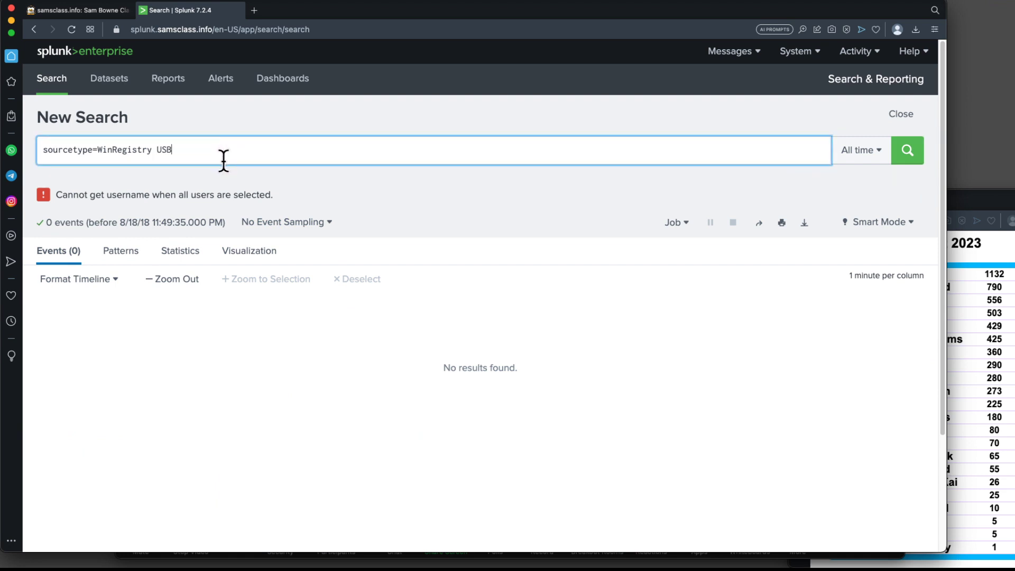
{"action": "left_click", "coordinate": [912, 156]}
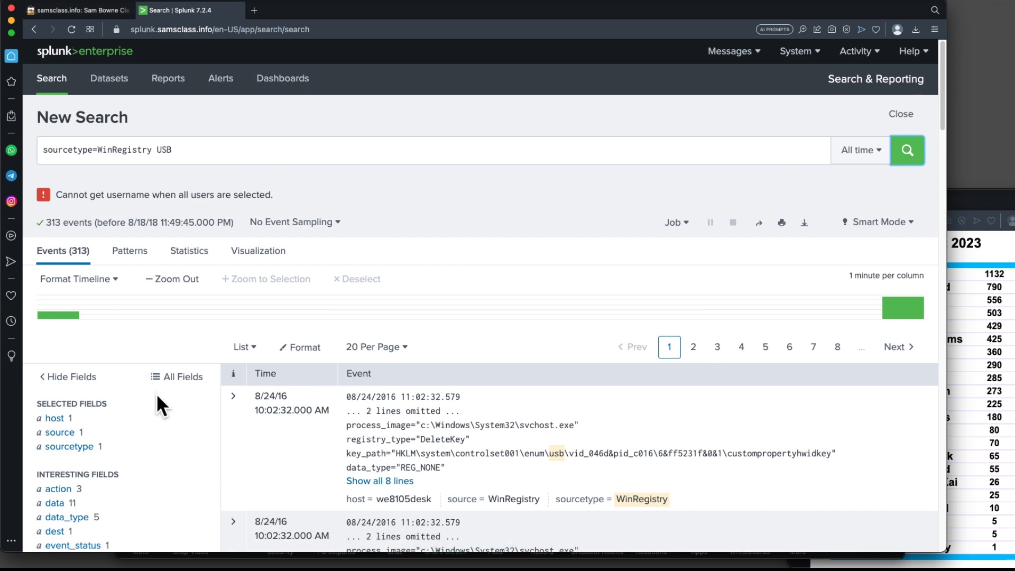
Review the top values of the registry_key_name field for a readable USB key name
{"action": "scroll", "coordinate": [158, 403], "scroll_direction": "down", "scroll_amount": 5}
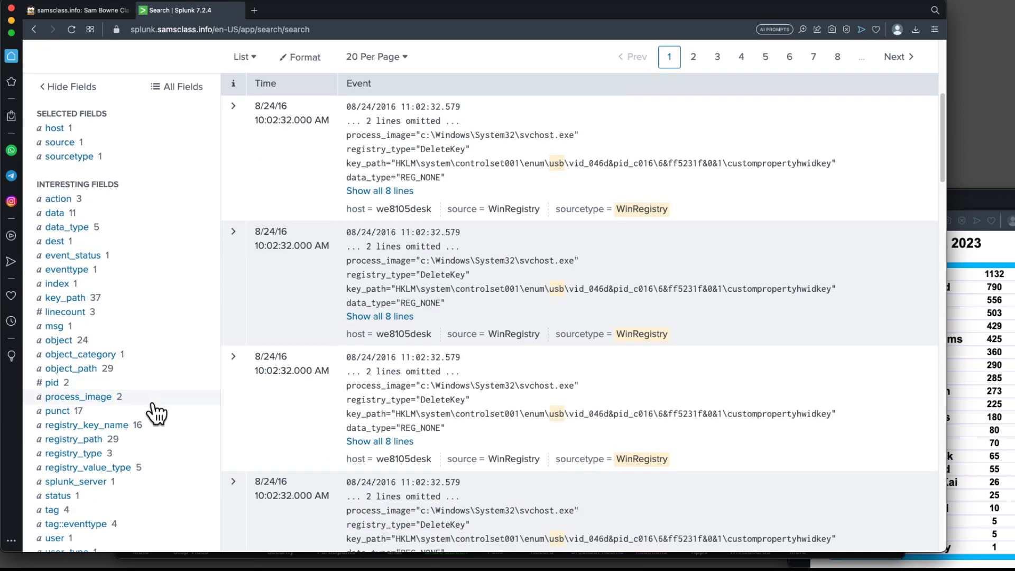
{"action": "scroll", "coordinate": [114, 468], "scroll_direction": "down", "scroll_amount": 2}
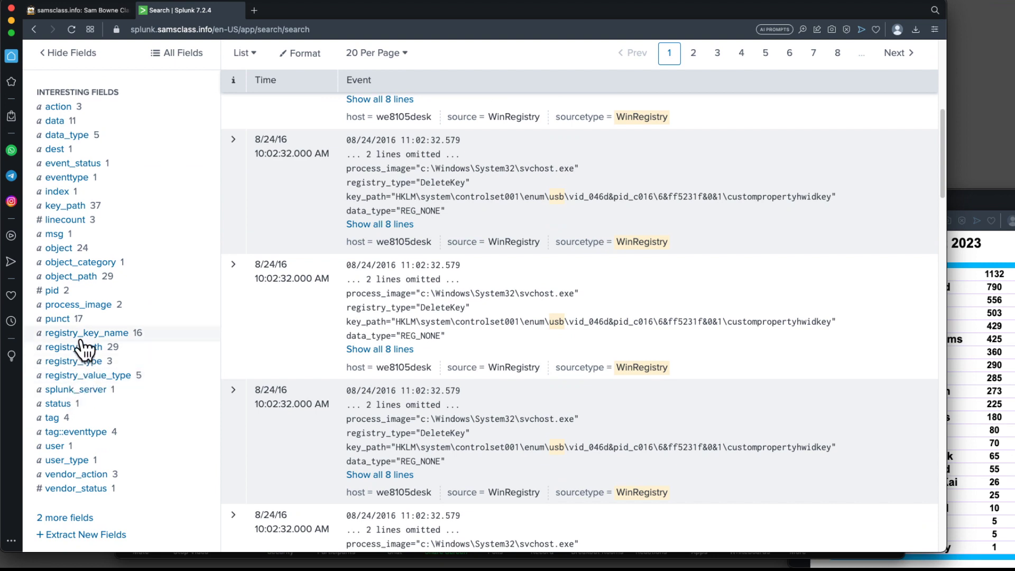
{"action": "left_click", "coordinate": [80, 333]}
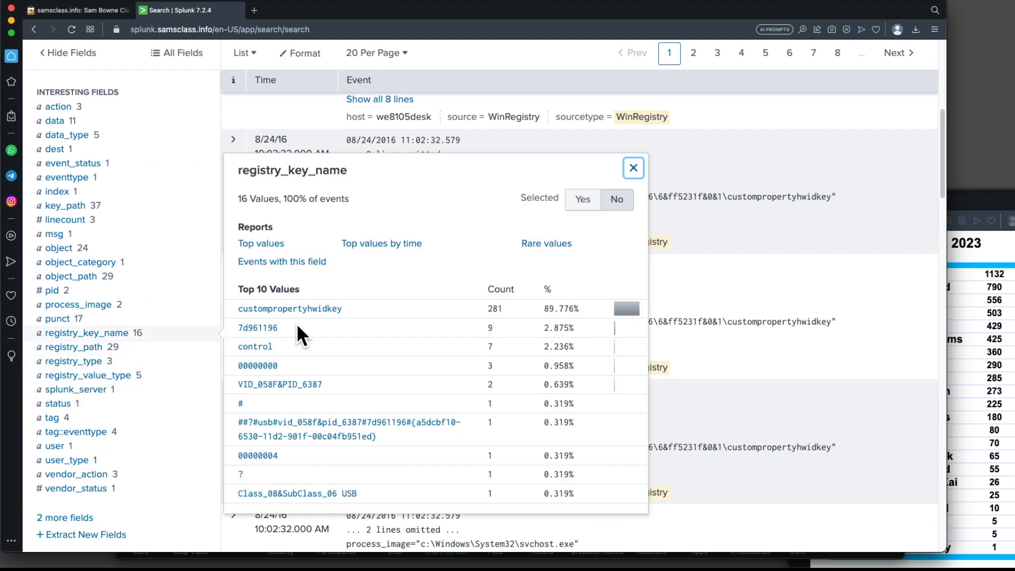
{"action": "scroll", "coordinate": [374, 470], "scroll_direction": "down", "scroll_amount": 5}
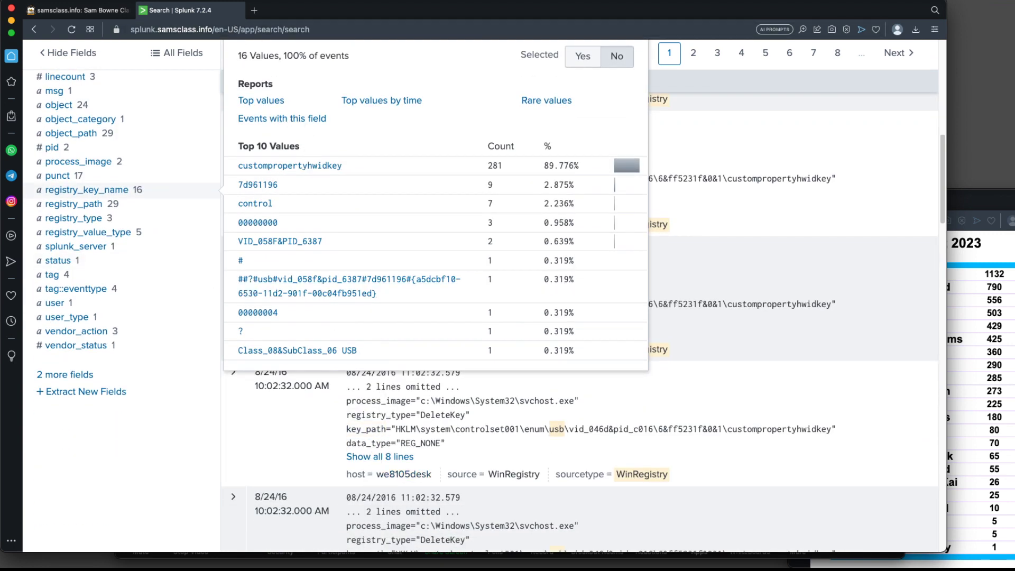
Bring back the other browser window and consult the USB registry article's section on finding device information after it enumerates on Windows
{"action": "left_click_drag", "start_coordinate": [1014, 58], "coordinate": [483, 34]}
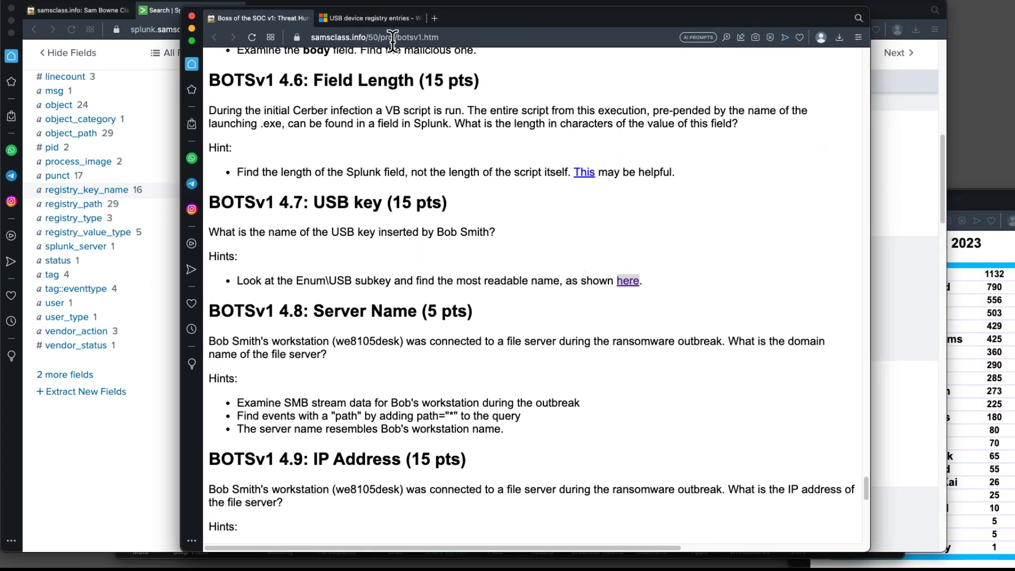
{"action": "left_click", "coordinate": [382, 21]}
{"action": "scroll", "coordinate": [603, 338], "scroll_direction": "down", "scroll_amount": 5}
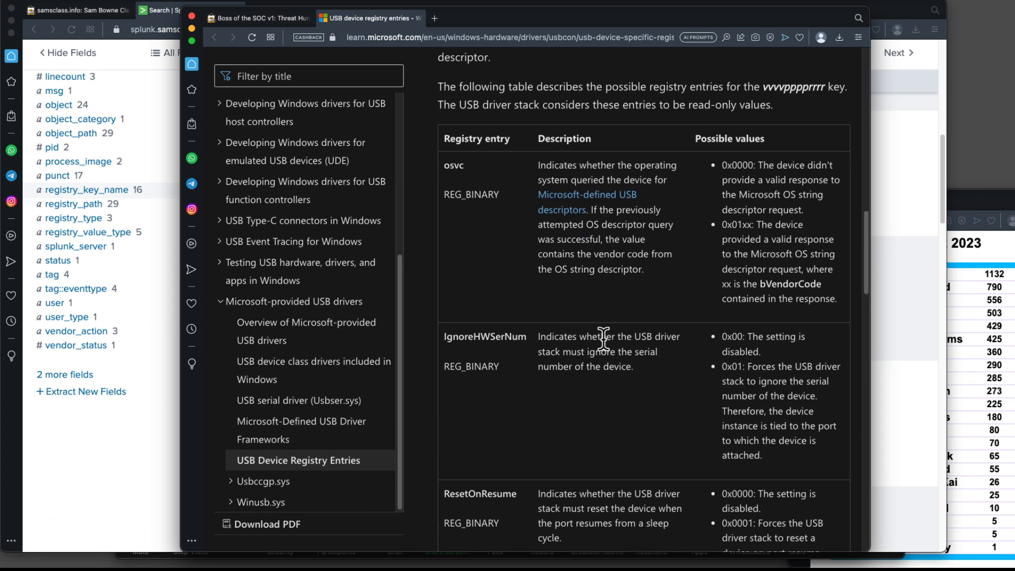
{"action": "scroll", "coordinate": [603, 338], "scroll_direction": "down", "scroll_amount": 3}
{"action": "scroll", "coordinate": [602, 343], "scroll_direction": "down", "scroll_amount": 8}
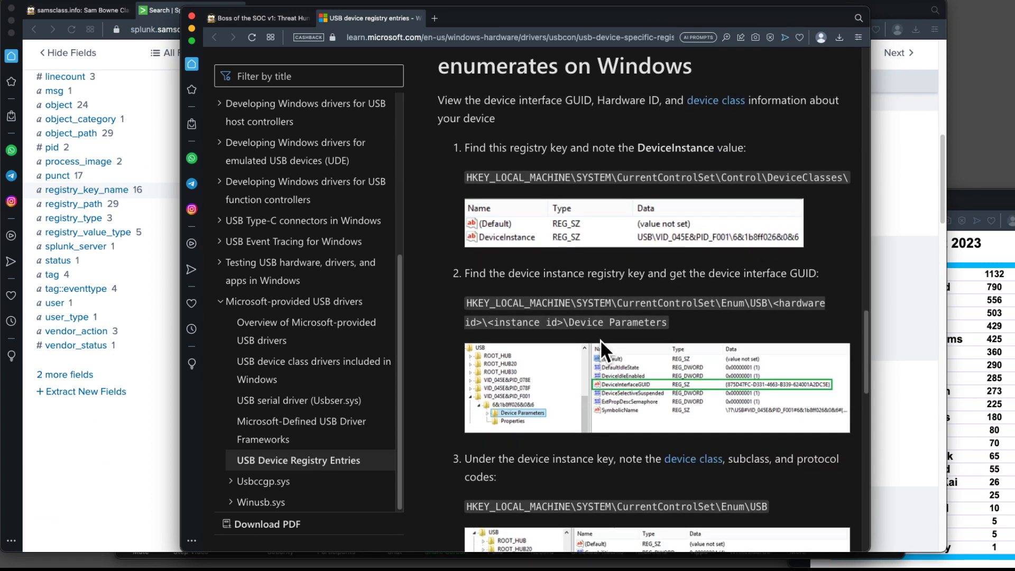
{"action": "scroll", "coordinate": [599, 340], "scroll_direction": "down", "scroll_amount": 10}
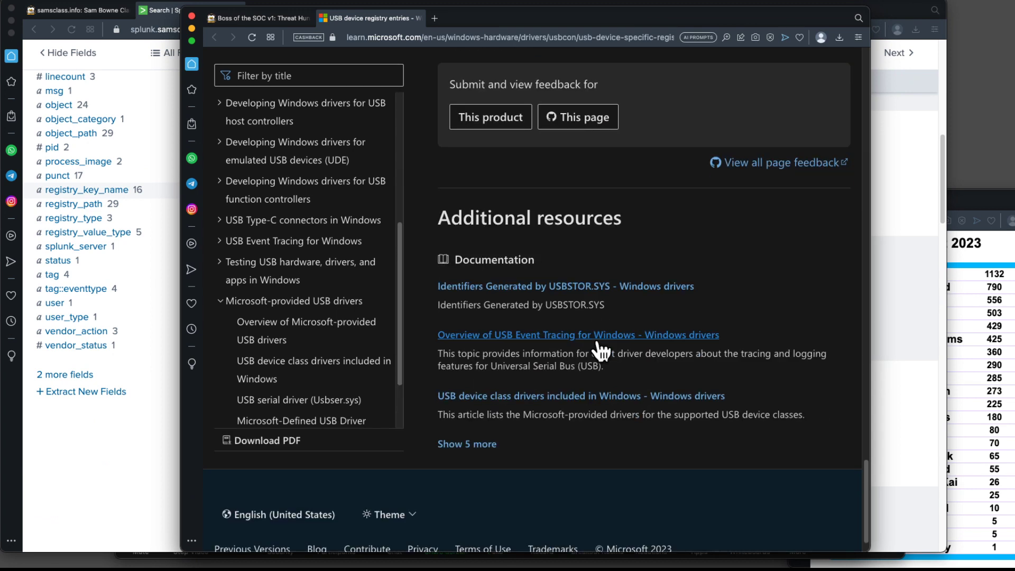
{"action": "scroll", "coordinate": [592, 346], "scroll_direction": "up", "scroll_amount": 12}
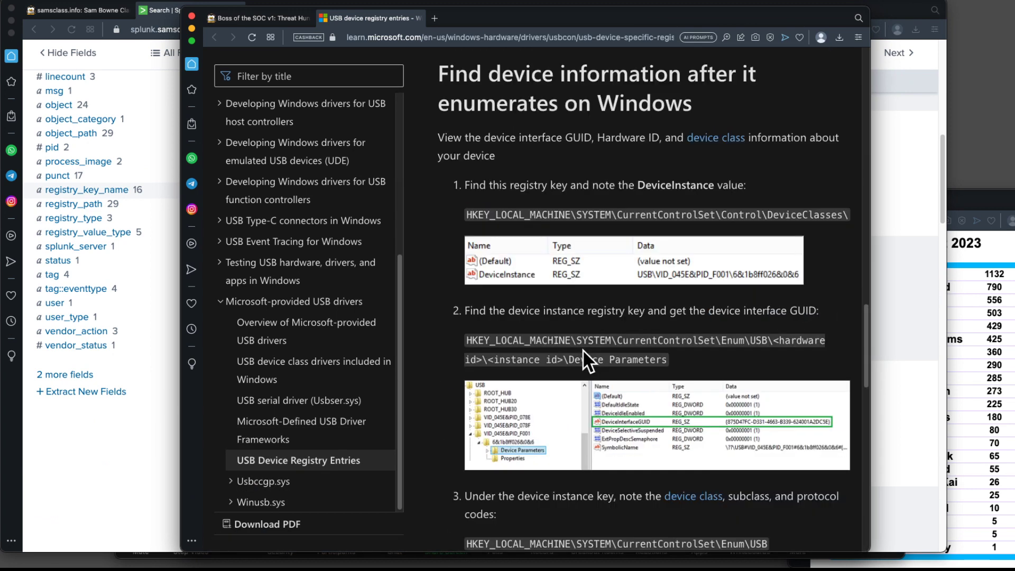
{"action": "scroll", "coordinate": [582, 348], "scroll_direction": "down", "scroll_amount": 2}
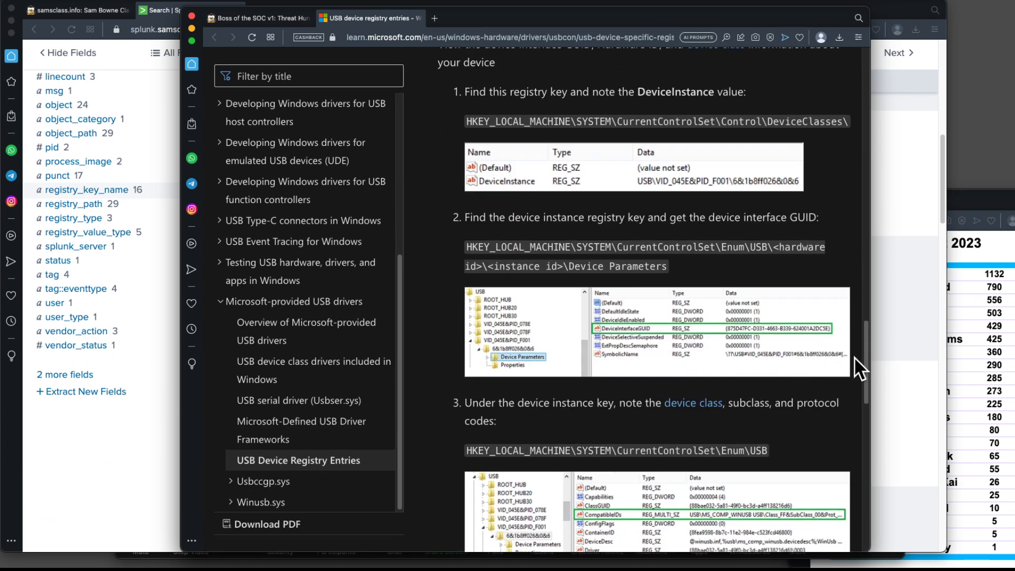
Study the article's Enum\USB registry example, return to the BOTSv1 4.7 instructions, and move that window clear of the Splunk search
{"action": "scroll", "coordinate": [833, 381], "scroll_direction": "down", "scroll_amount": 5}
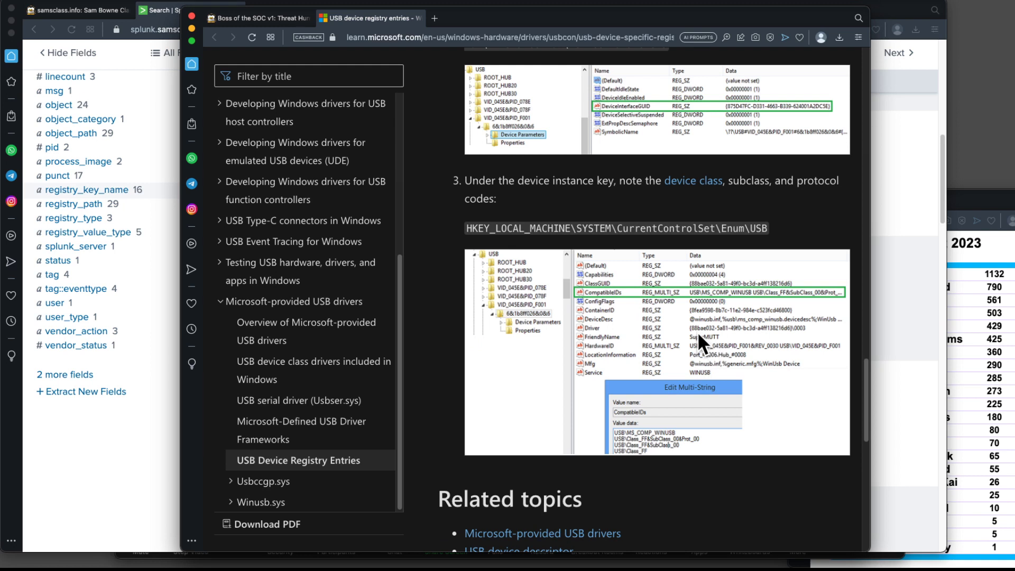
{"action": "left_click", "coordinate": [248, 14]}
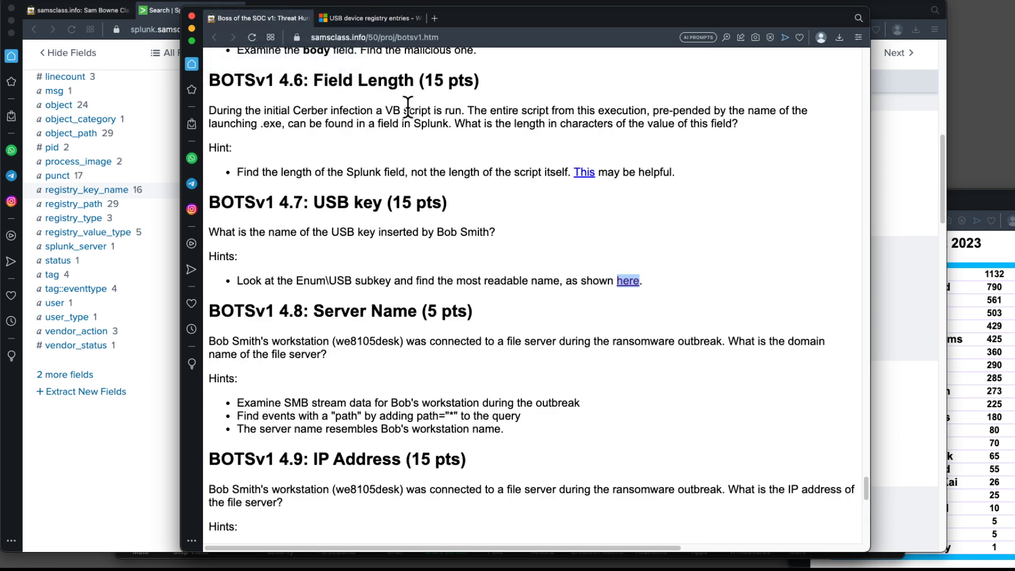
{"action": "left_click_drag", "start_coordinate": [487, 21], "coordinate": [1014, 10]}
Try narrowing the WinRegistry USB search by adding the term FriendlyName to the query and running it
{"action": "left_click", "coordinate": [809, 146]}
{"action": "scroll", "coordinate": [449, 137], "scroll_direction": "up", "scroll_amount": 5}
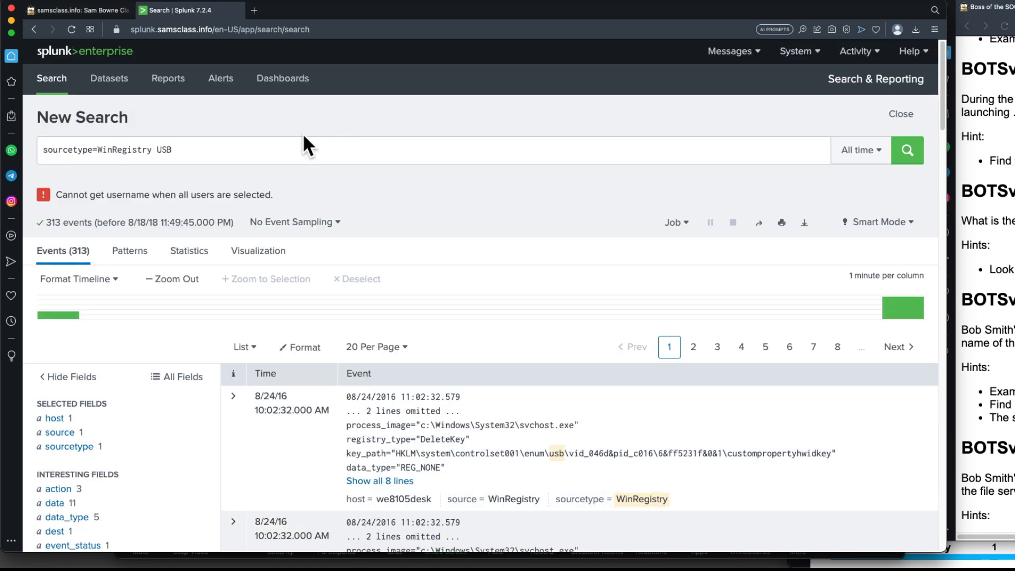
{"action": "left_click", "coordinate": [282, 151]}
{"action": "type", "text": "FriendlyName"}
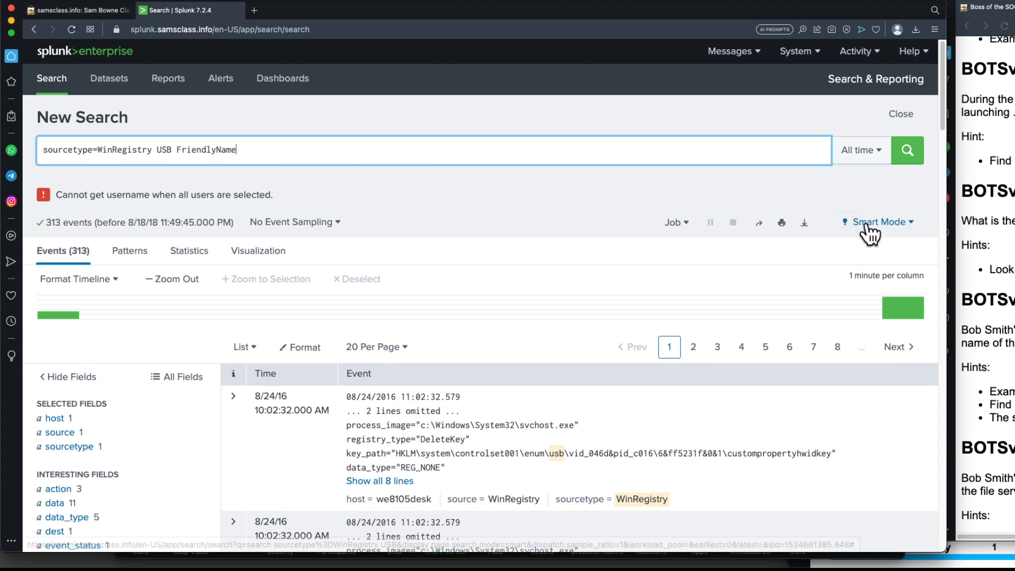
{"action": "left_click", "coordinate": [915, 162]}
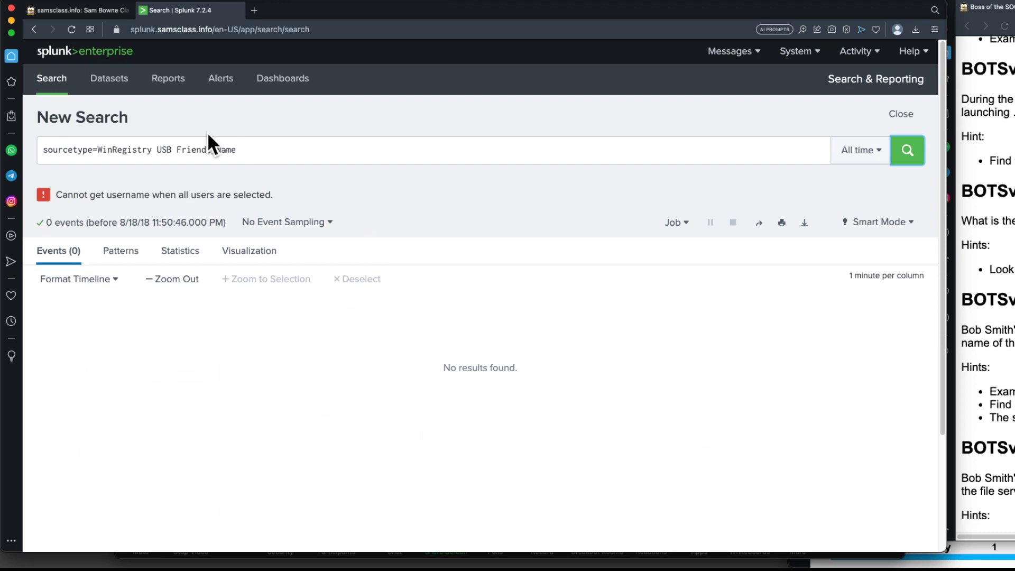
Remove FriendlyName from the query and rerun sourcetype=WinRegistry USB
{"action": "left_click_drag", "start_coordinate": [177, 149], "coordinate": [244, 149]}
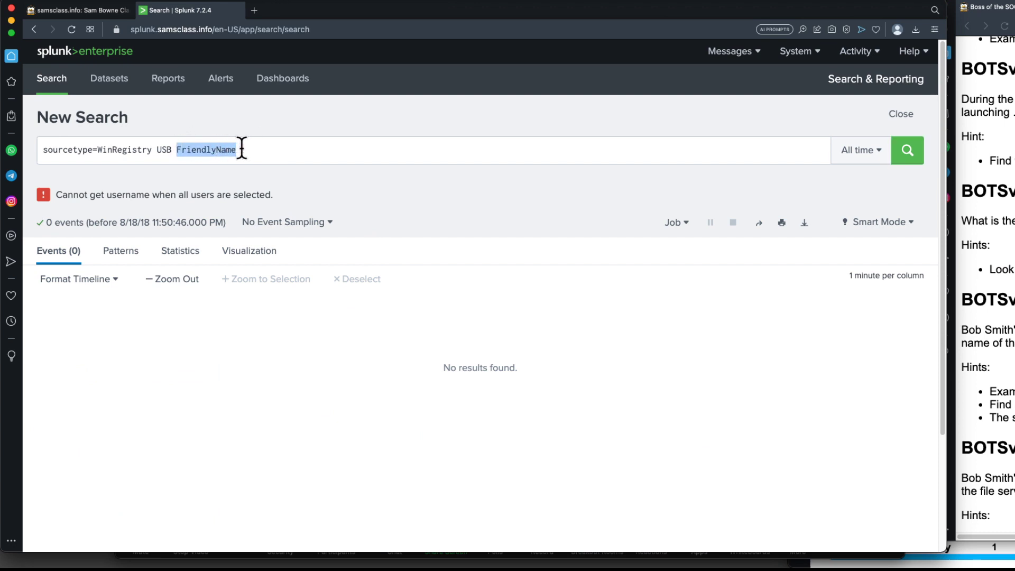
{"action": "key", "text": "BackSpace"}
{"action": "key", "text": "Return"}
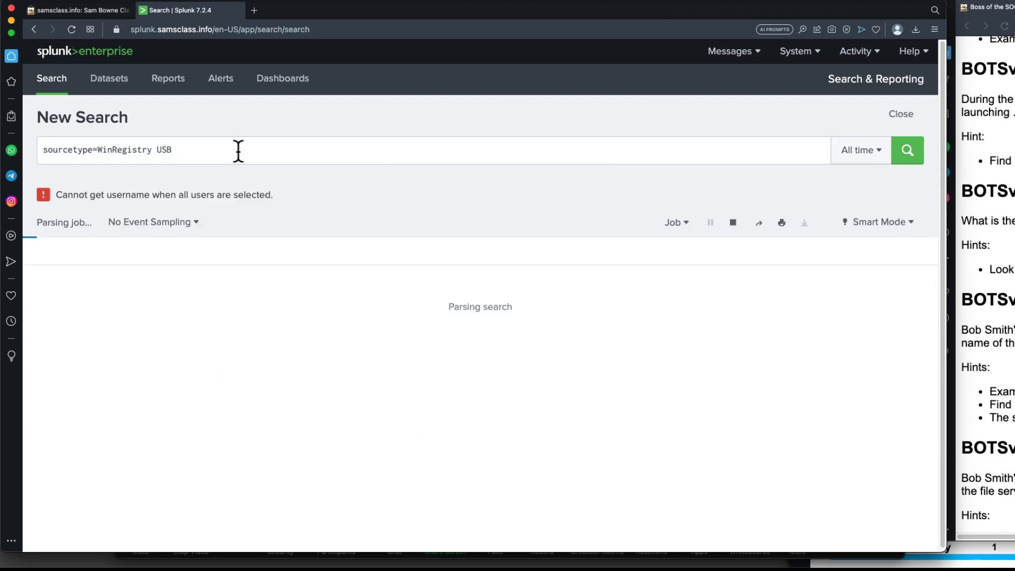
Examine the top values of the object field for a readable USB key name
{"action": "scroll", "coordinate": [327, 370], "scroll_direction": "down", "scroll_amount": 3}
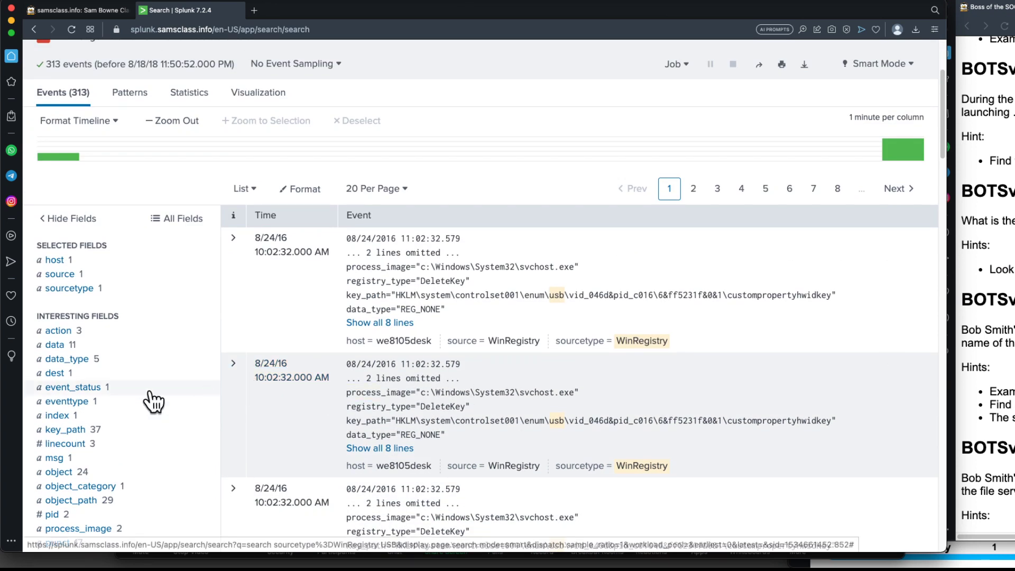
{"action": "scroll", "coordinate": [153, 400], "scroll_direction": "down", "scroll_amount": 2}
{"action": "scroll", "coordinate": [153, 389], "scroll_direction": "down", "scroll_amount": 1}
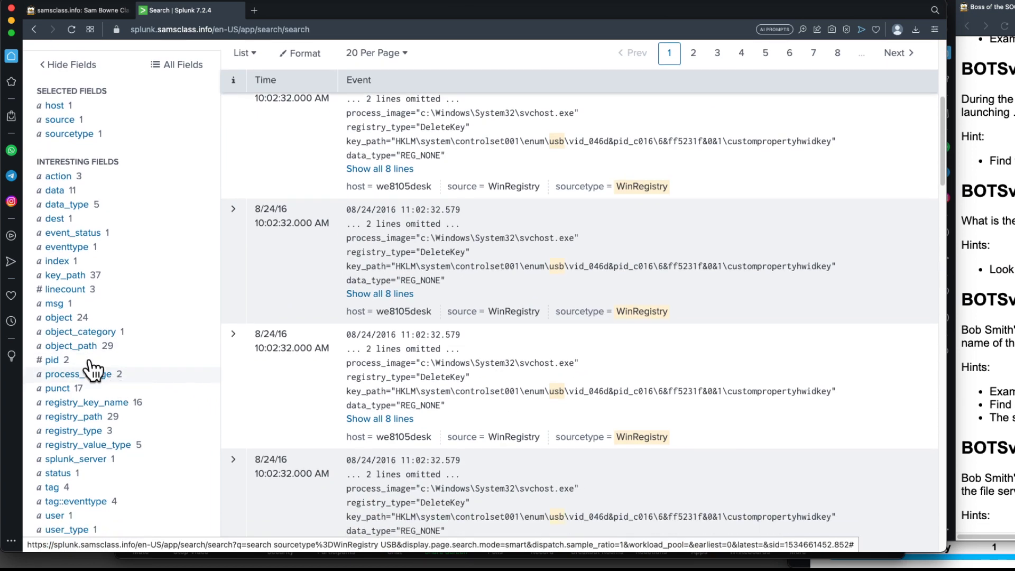
{"action": "left_click", "coordinate": [59, 320]}
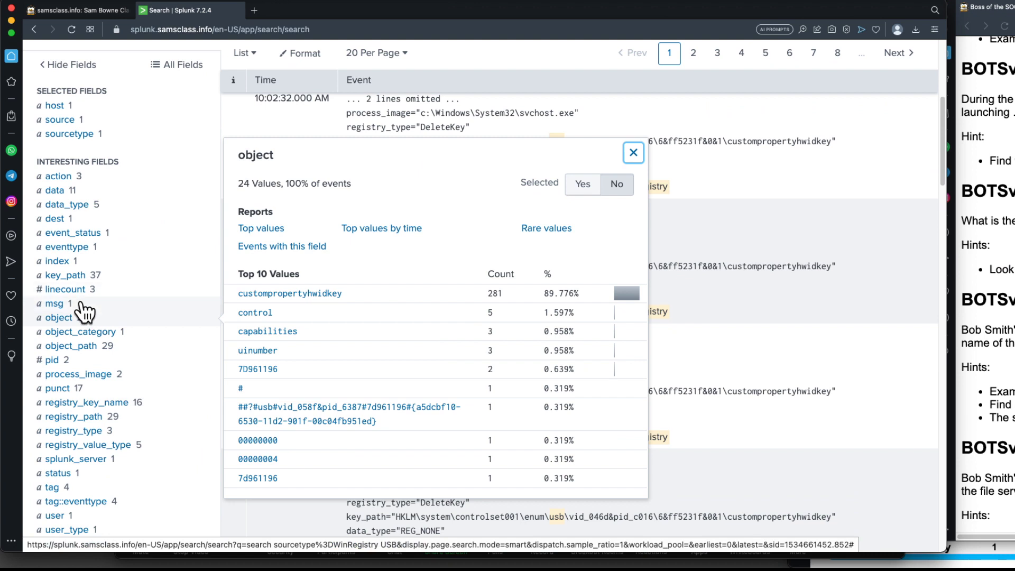
{"action": "scroll", "coordinate": [89, 383], "scroll_direction": "down", "scroll_amount": 2}
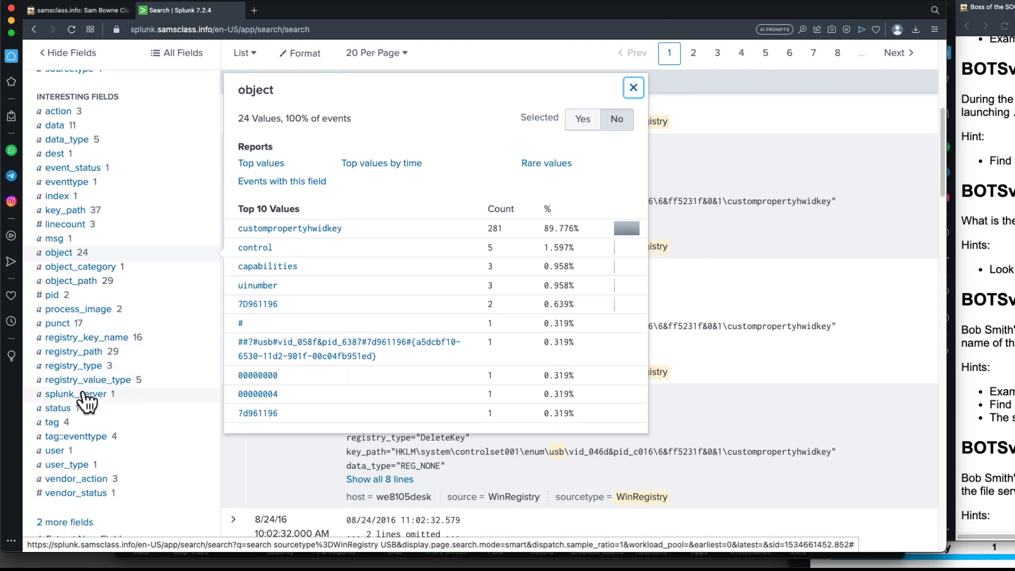
Examine the values of the registry_value_type, registry_type and registry_path fields for clues to the USB key name
{"action": "left_click", "coordinate": [79, 380]}
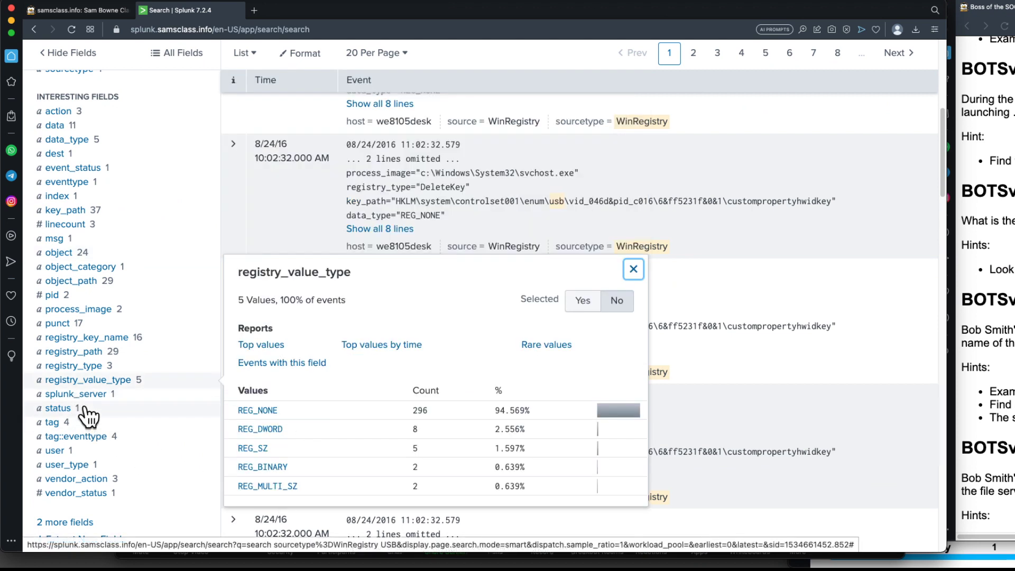
{"action": "left_click", "coordinate": [80, 367]}
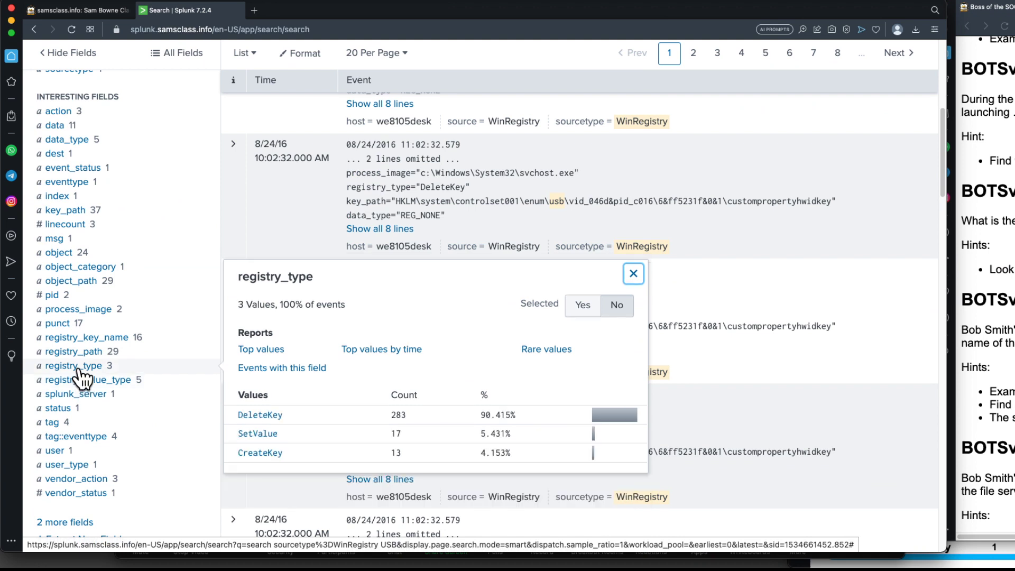
{"action": "left_click", "coordinate": [83, 352]}
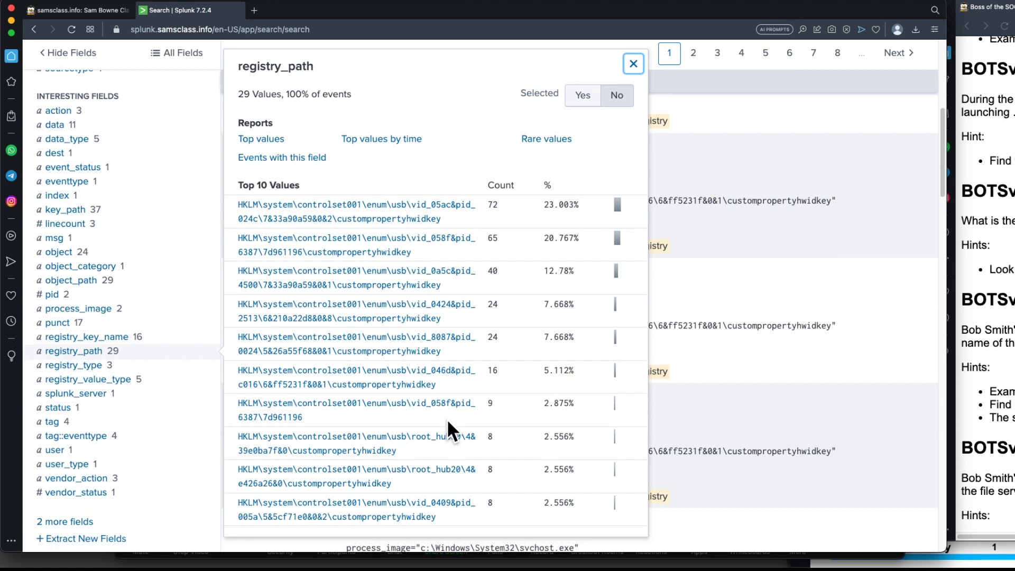
{"action": "scroll", "coordinate": [446, 418], "scroll_direction": "down", "scroll_amount": 5}
{"action": "scroll", "coordinate": [207, 342], "scroll_direction": "up", "scroll_amount": 1}
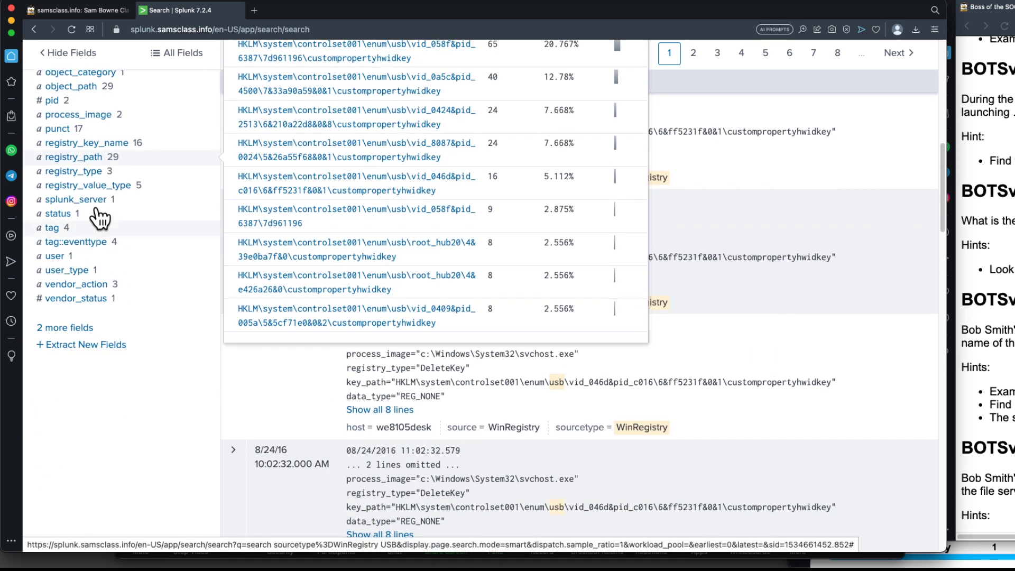
Compare the top values of the registry_key_name and object_path fields, and move the instructions window out of the way
{"action": "left_click", "coordinate": [79, 144]}
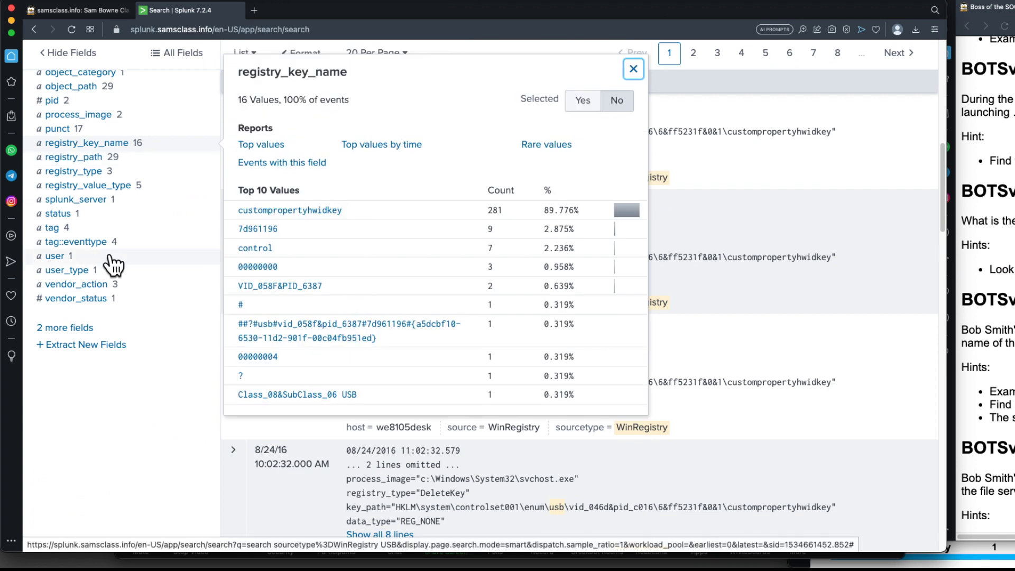
{"action": "scroll", "coordinate": [109, 263], "scroll_direction": "up", "scroll_amount": 1}
{"action": "scroll", "coordinate": [109, 263], "scroll_direction": "up", "scroll_amount": 3}
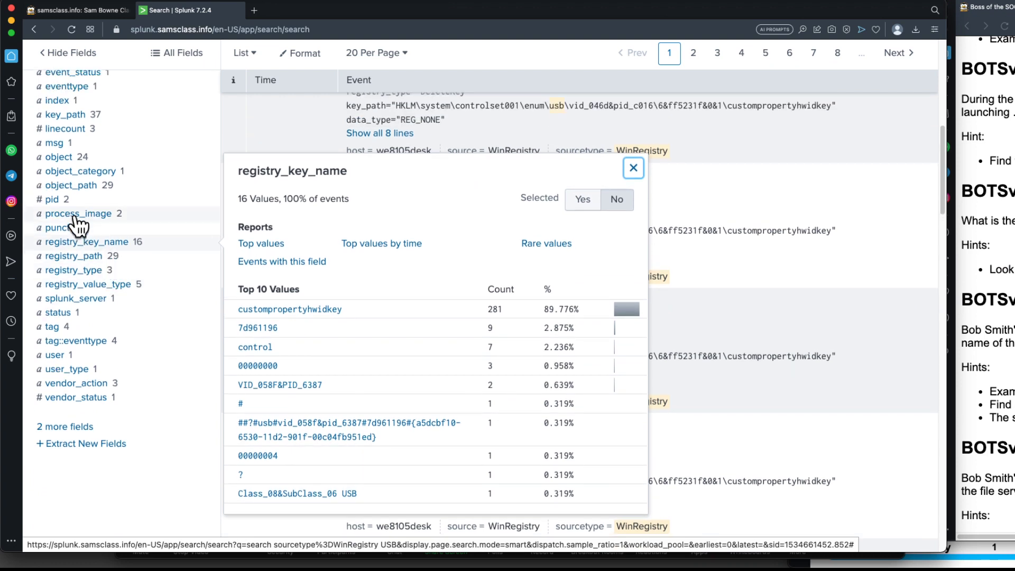
{"action": "left_click", "coordinate": [73, 187]}
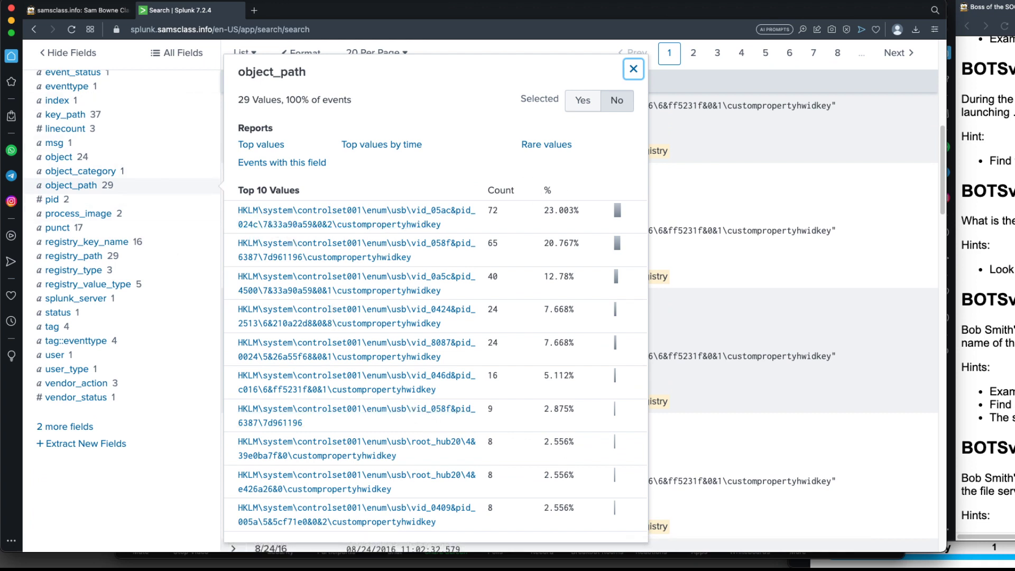
{"action": "left_click_drag", "start_coordinate": [1004, 7], "coordinate": [1014, 7]}
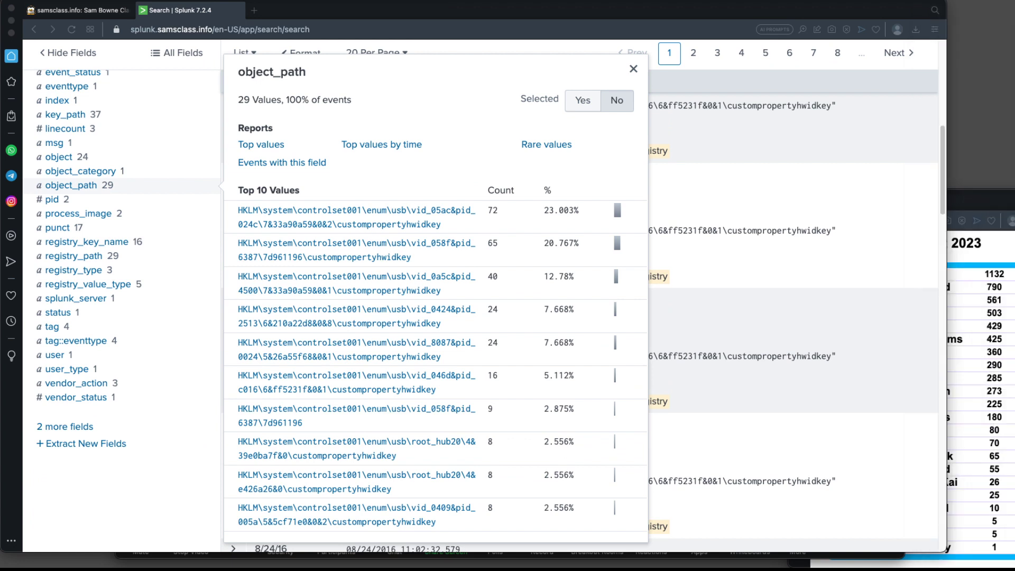